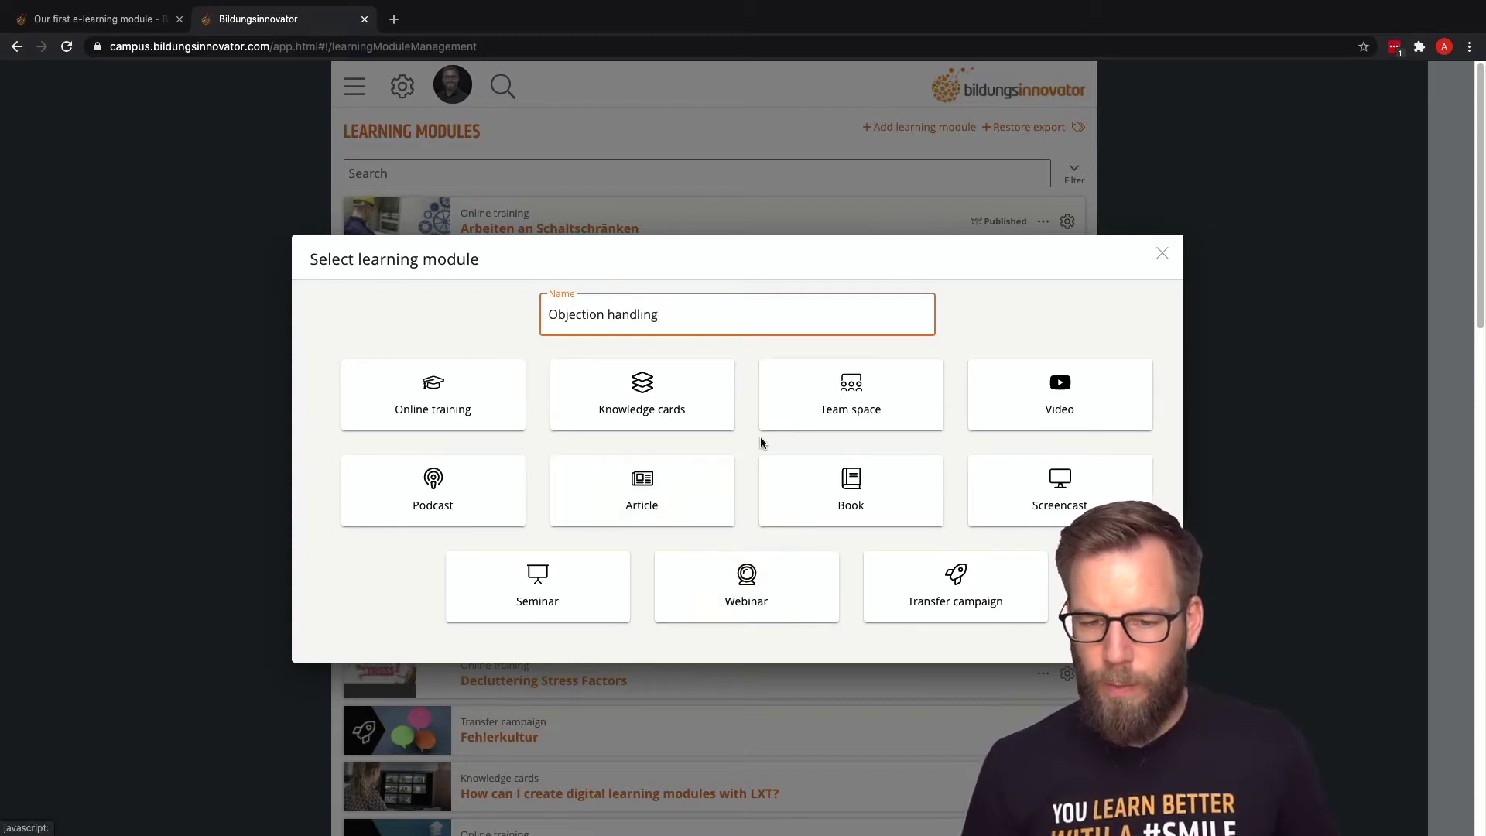
Create the Objection handling module as an online training, and open it in edit mode
click(480, 411)
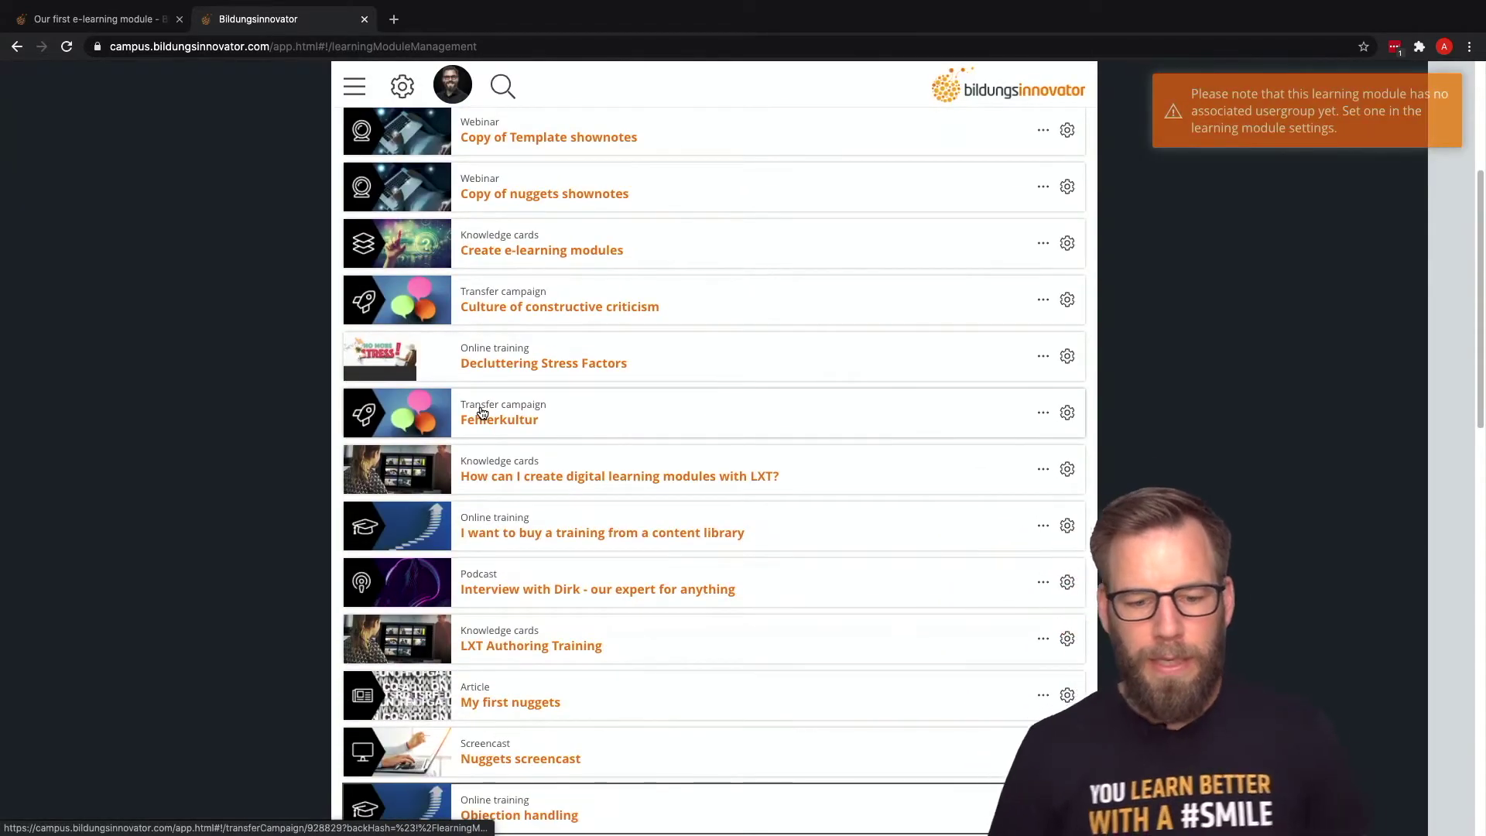
scroll(507, 428, down, 2)
click(418, 701)
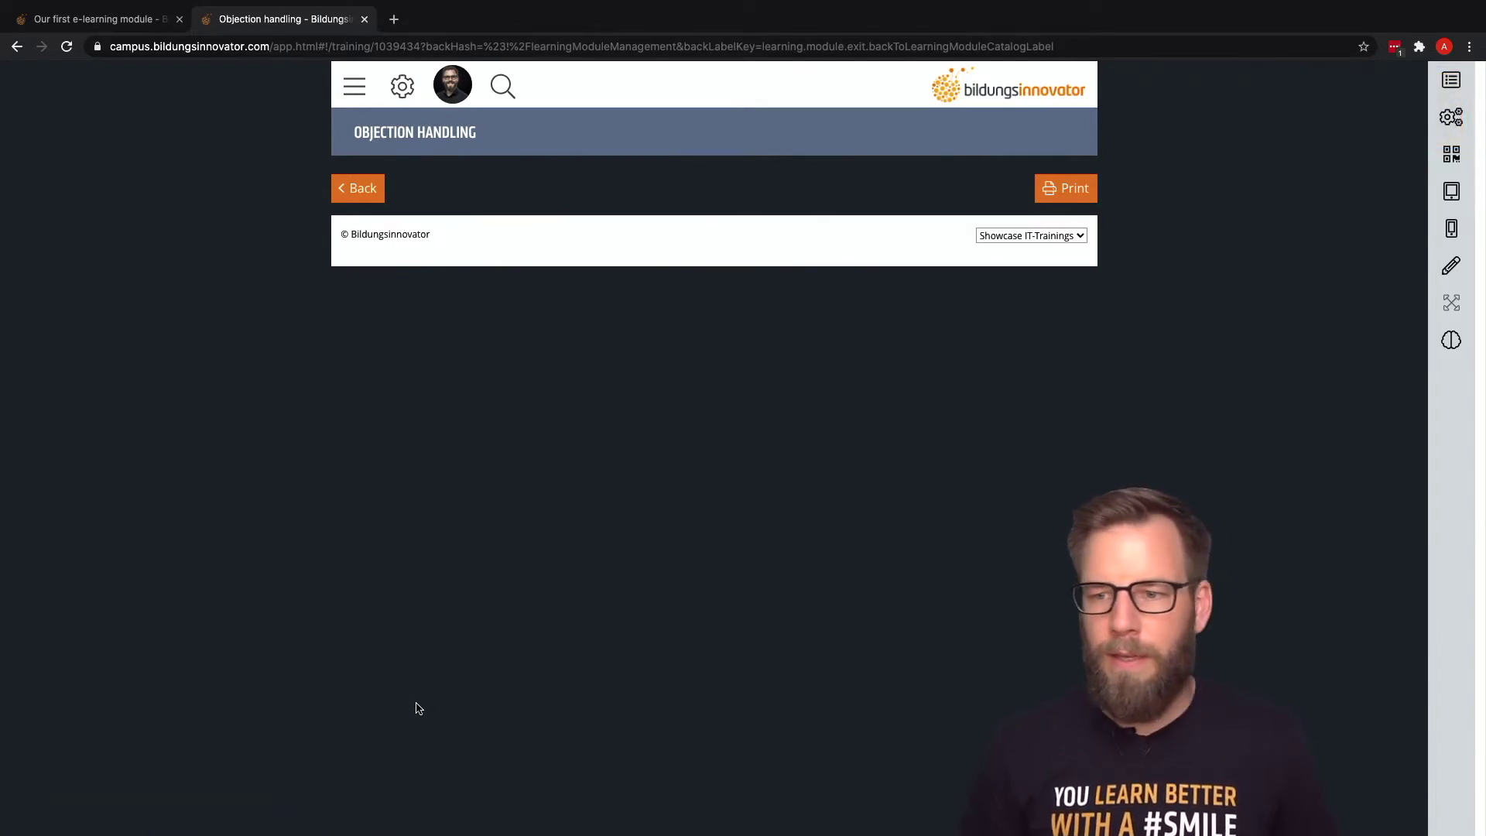
click(1449, 270)
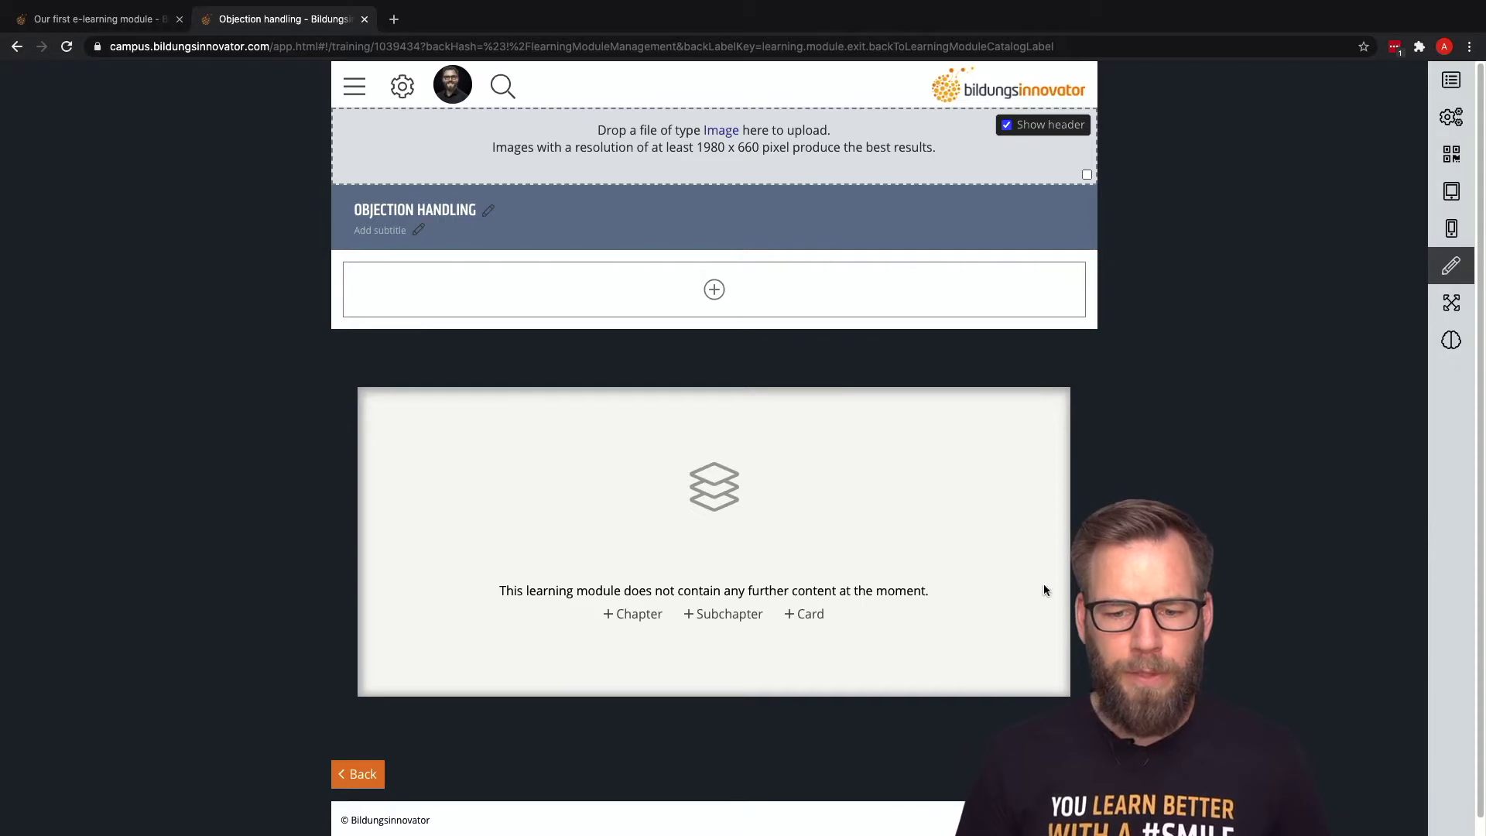
Add a chapter named "Basics" to the empty learning module
click(629, 615)
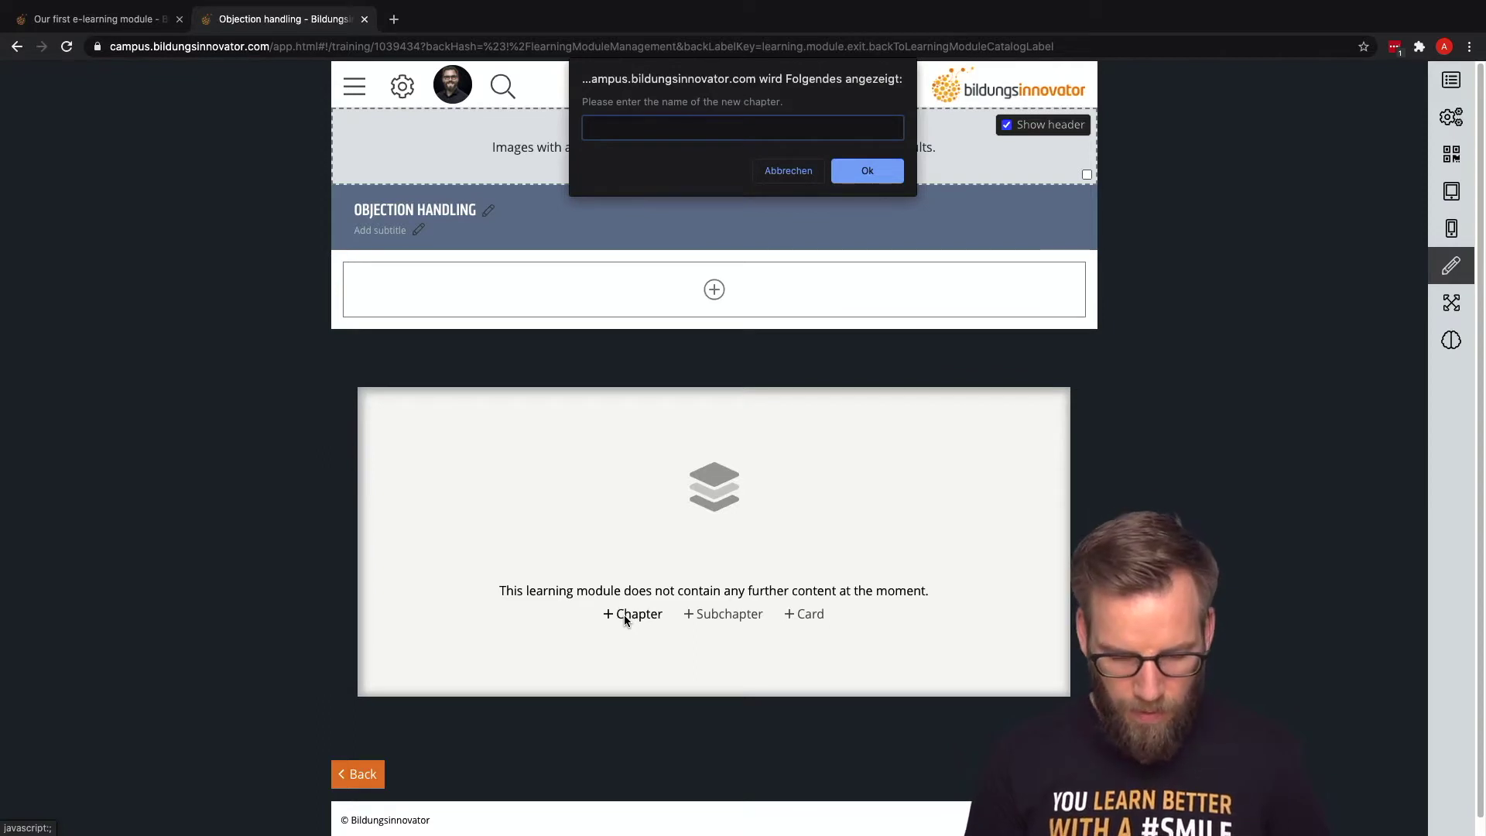
text(Basics)
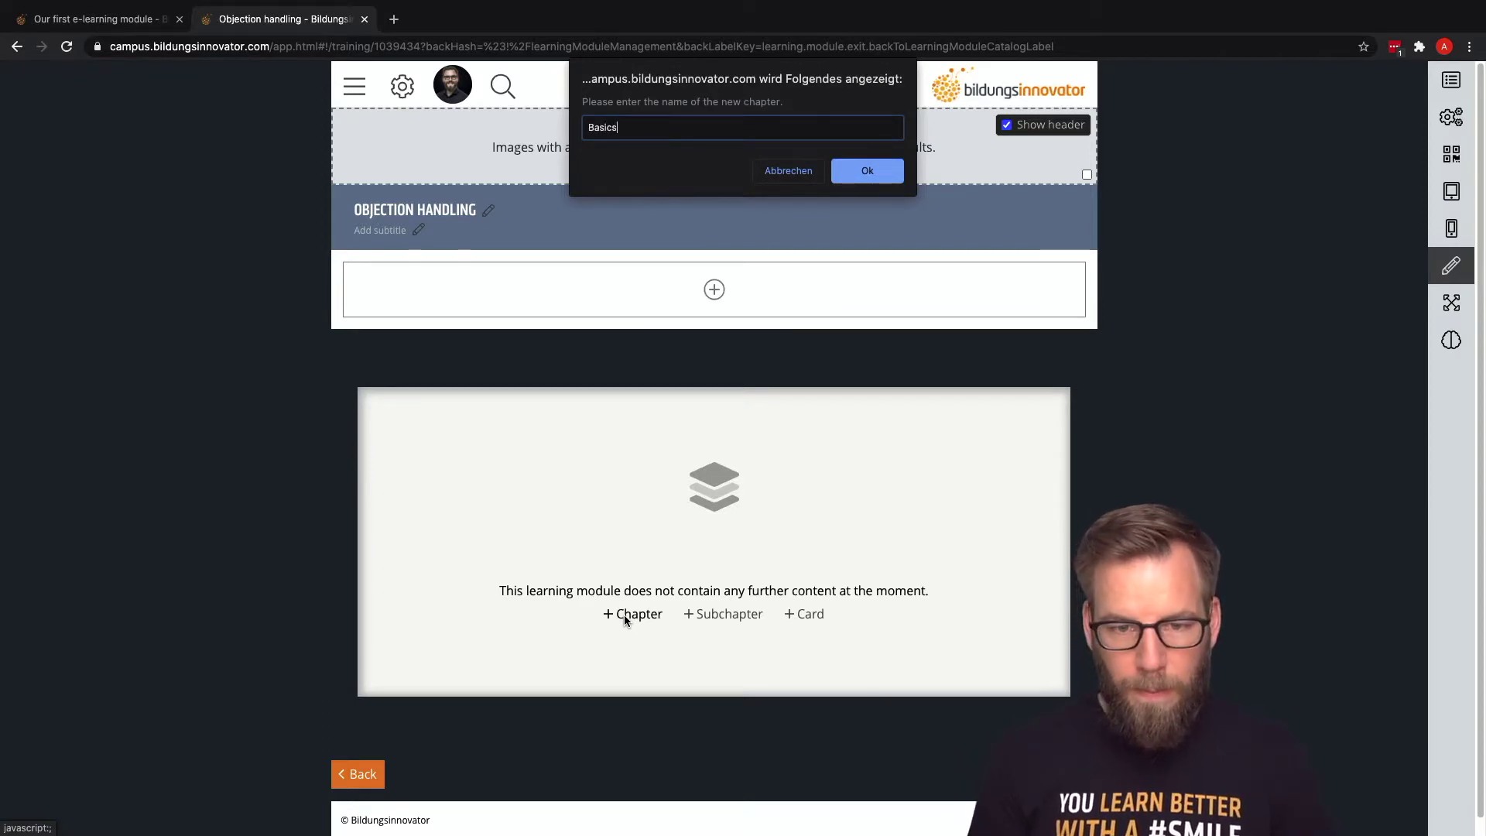
key(Return)
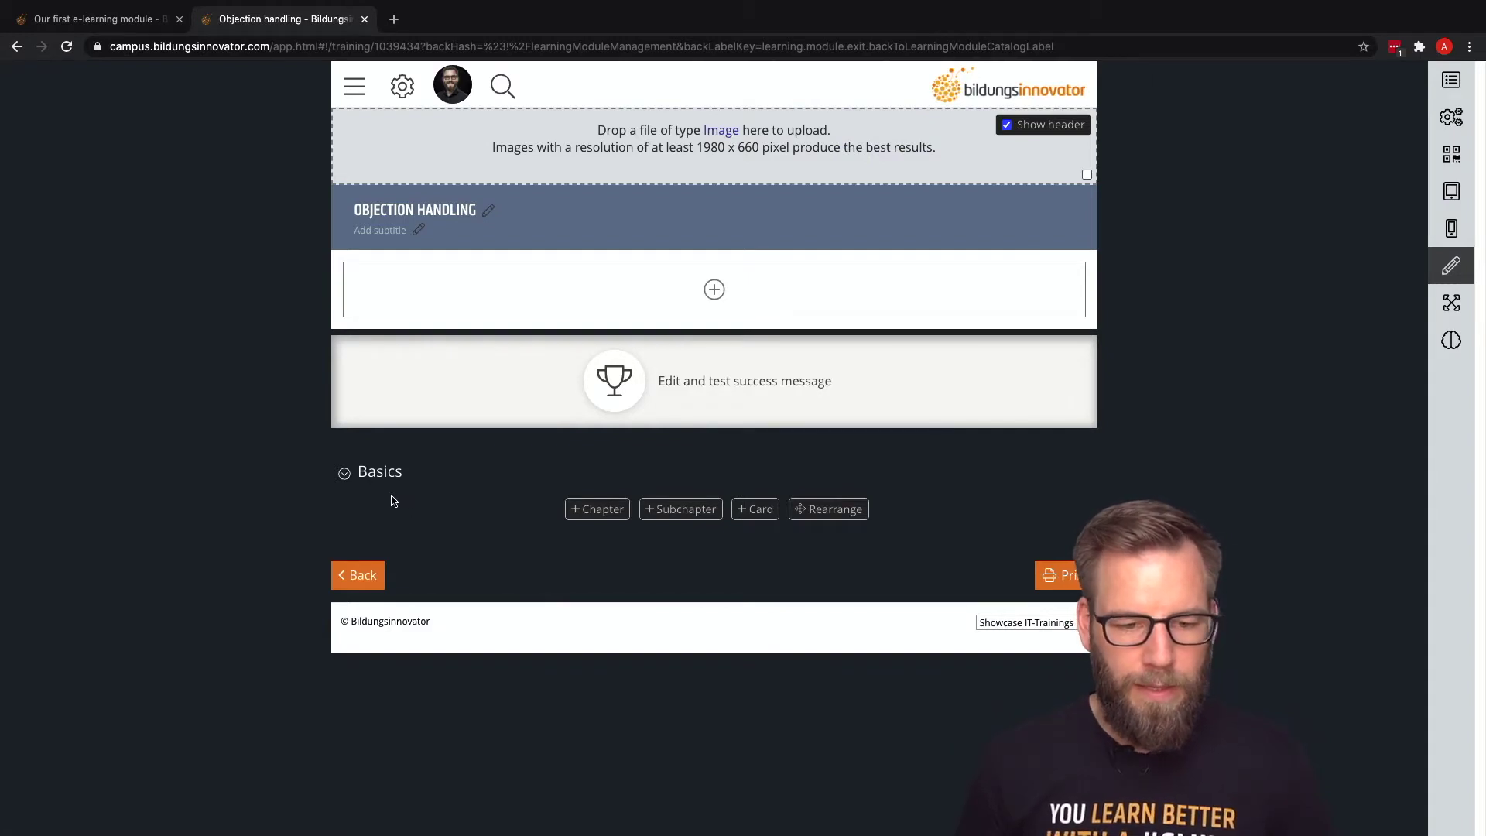
Add a card named "Typical objections" to the Basics chapter
click(741, 511)
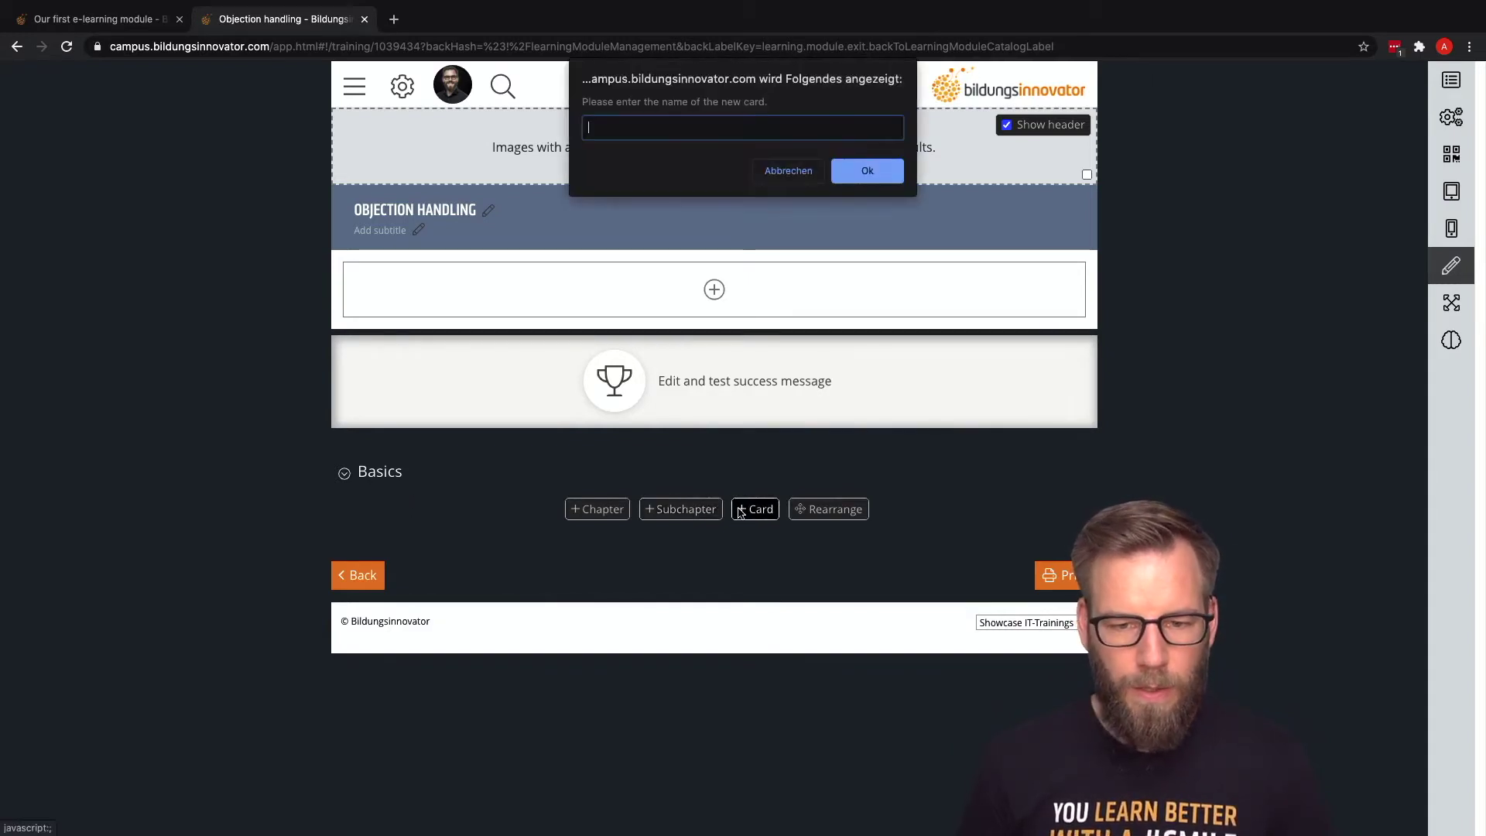
text(Ty)
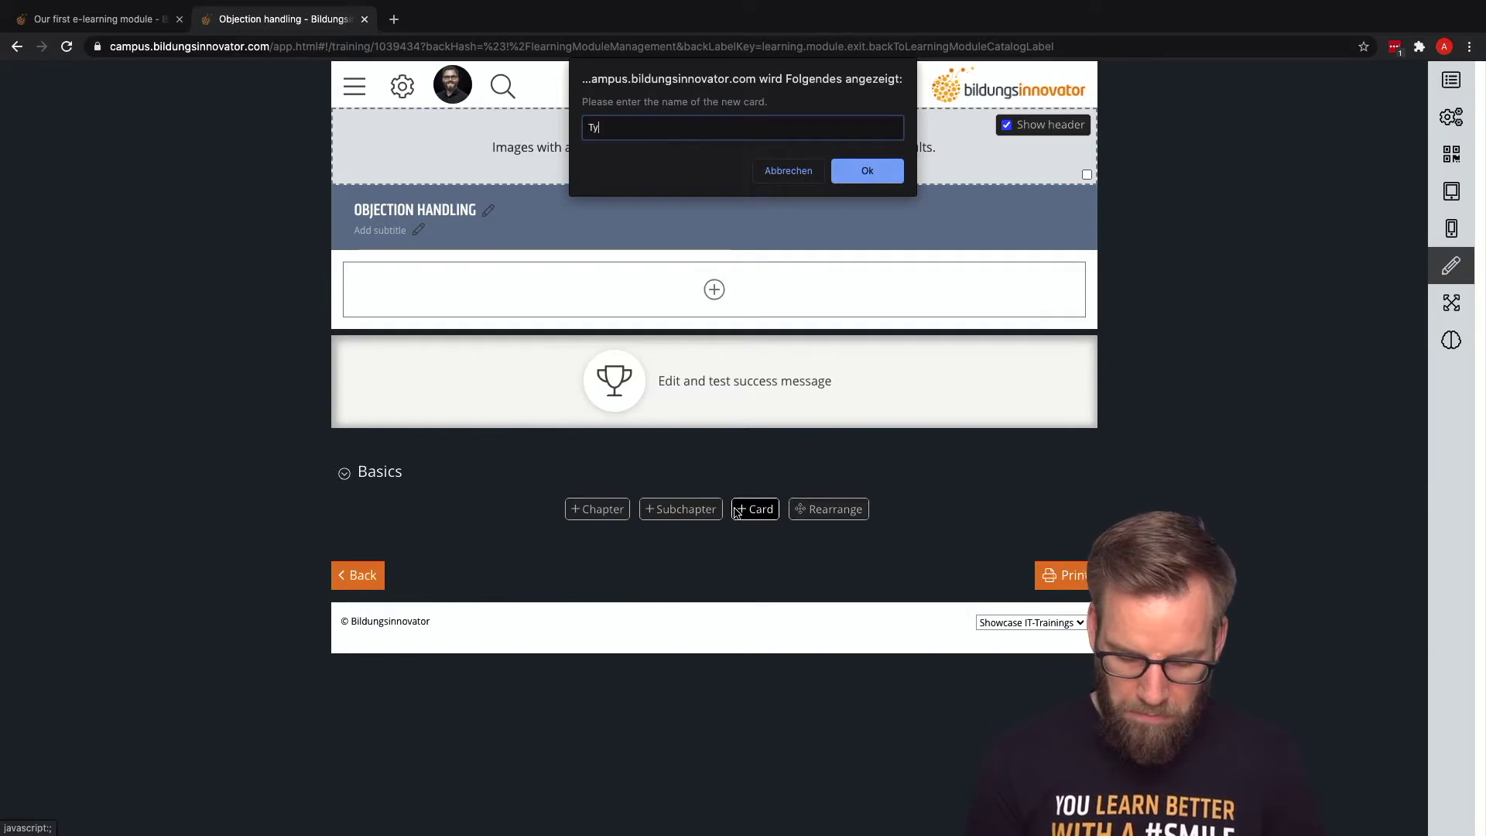
text(pical )
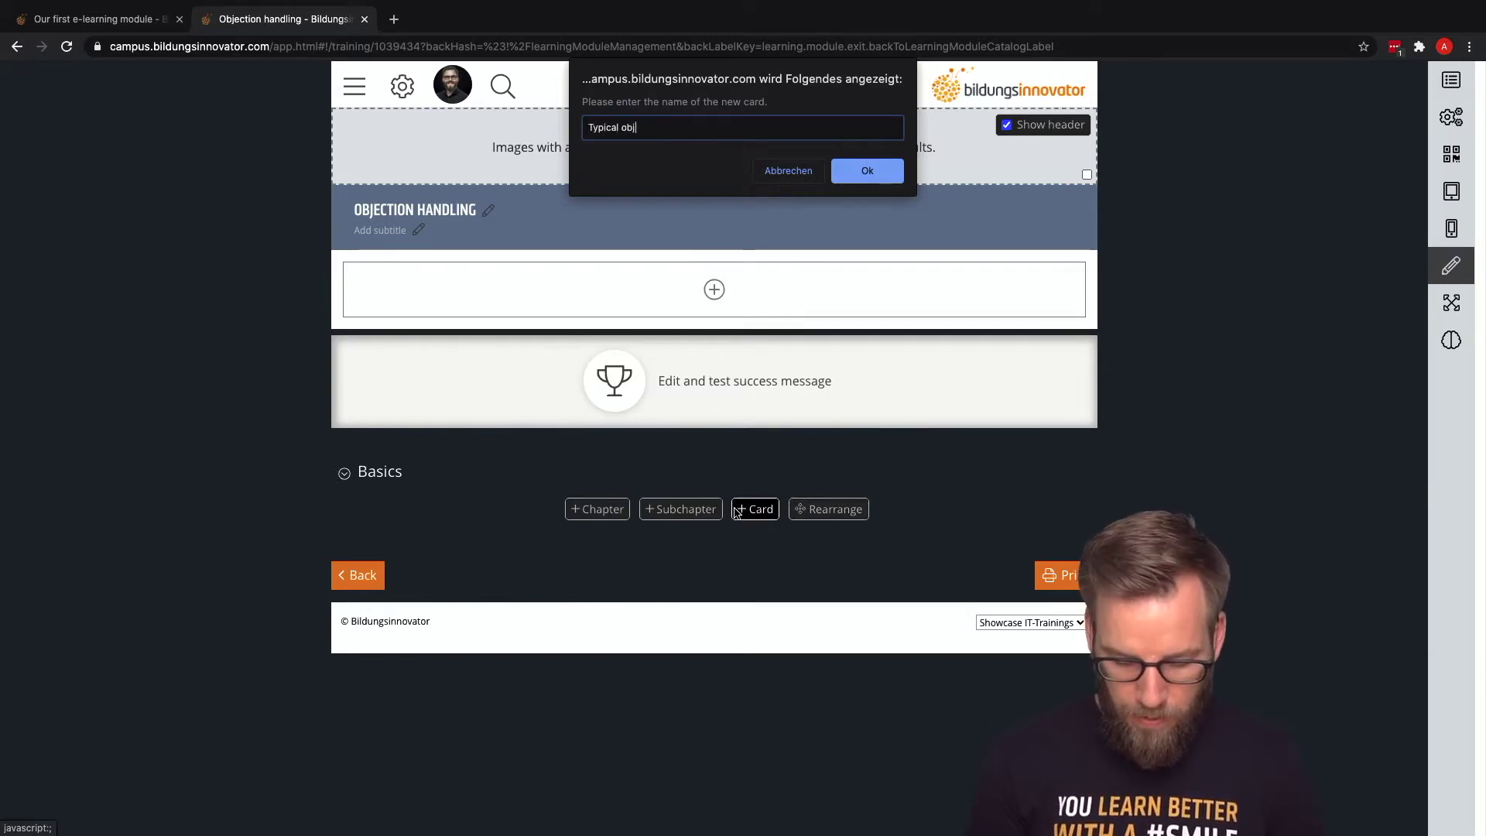
text(objections)
click(891, 177)
Add another card named "Second card" to the Basics chapter
scroll(558, 732, down, 2)
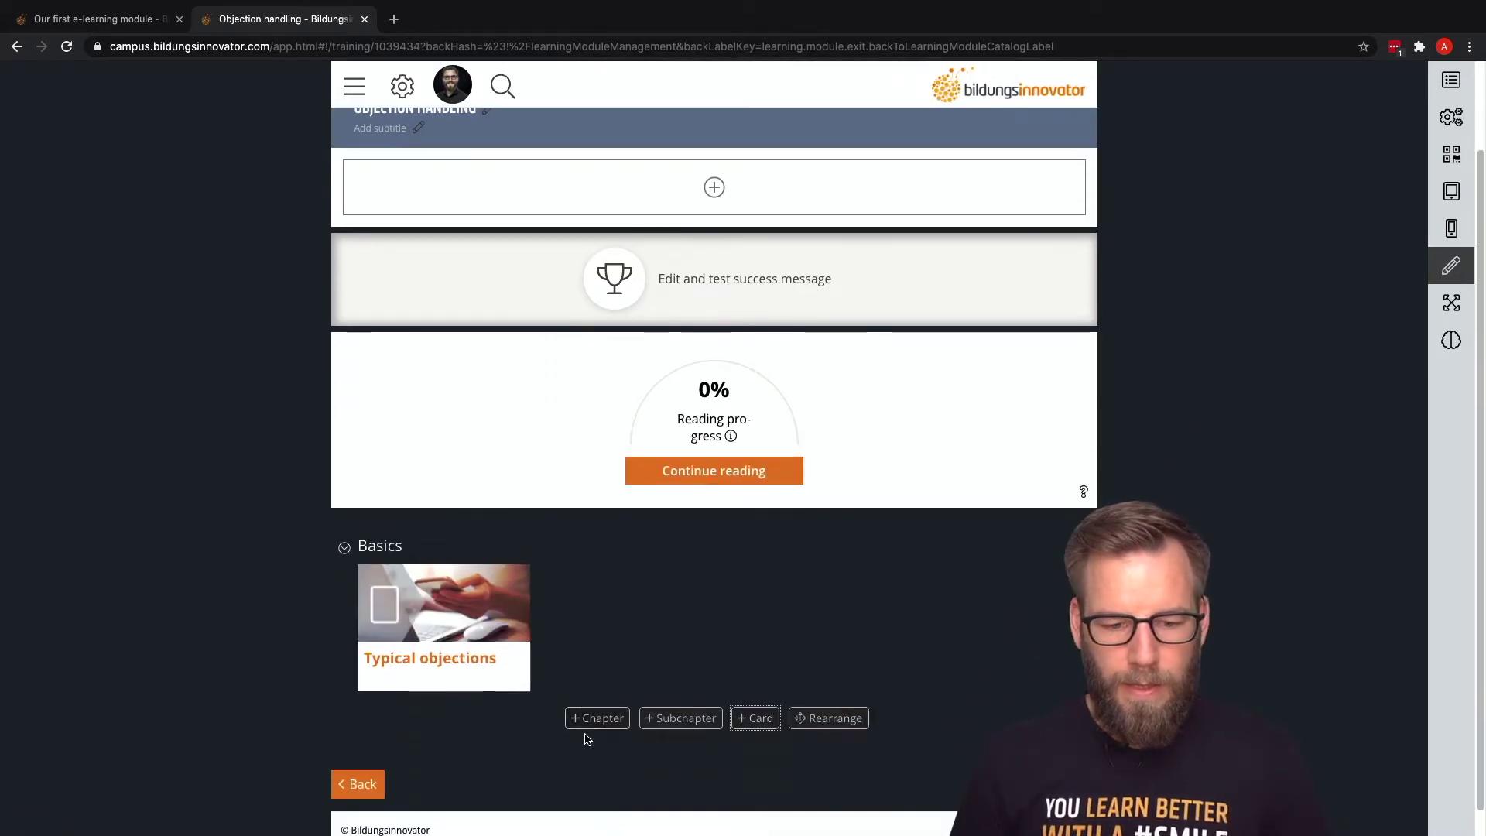
click(741, 720)
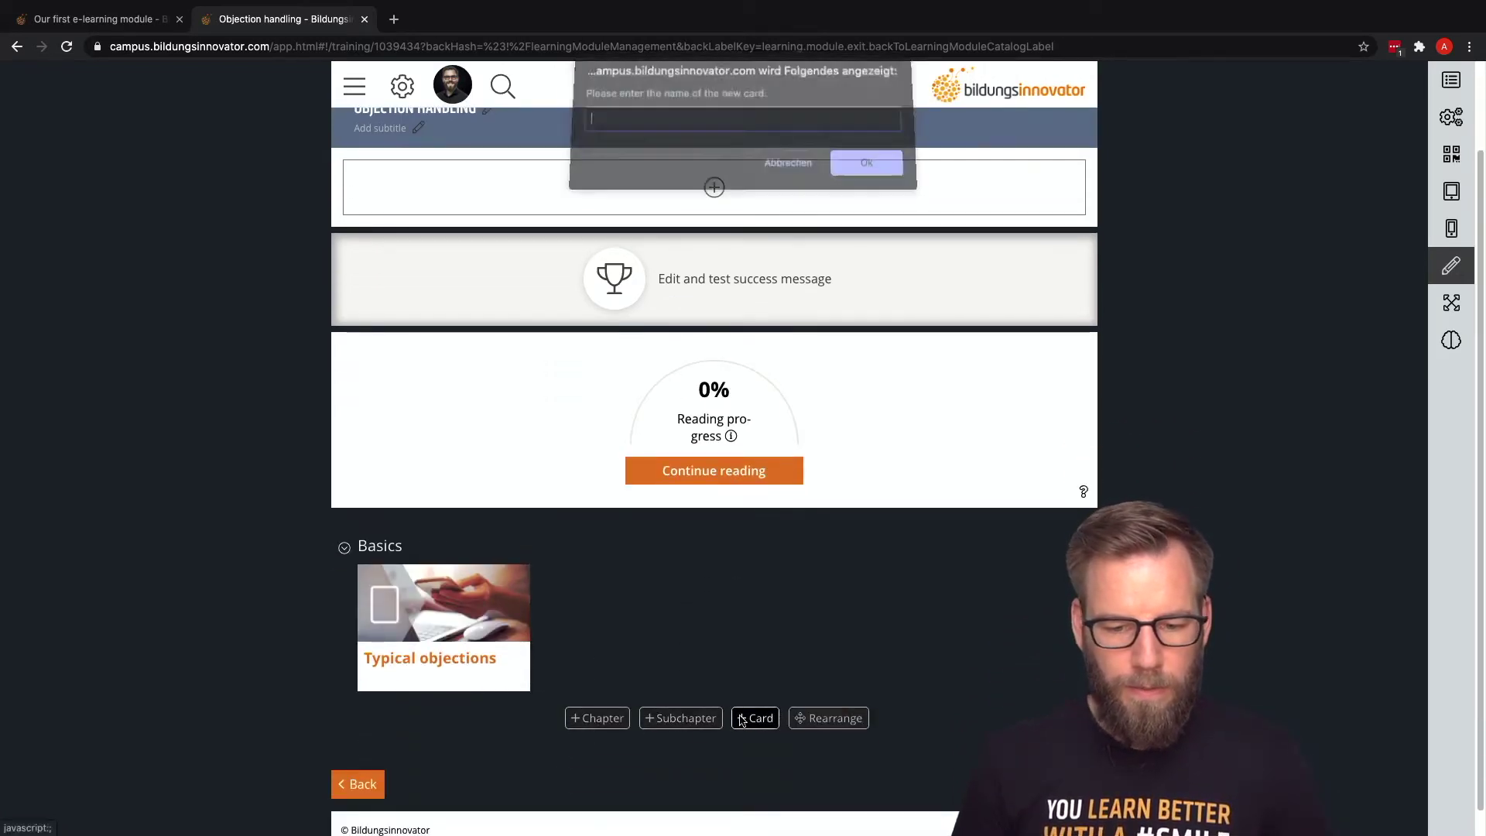
text(Second card)
key(Return)
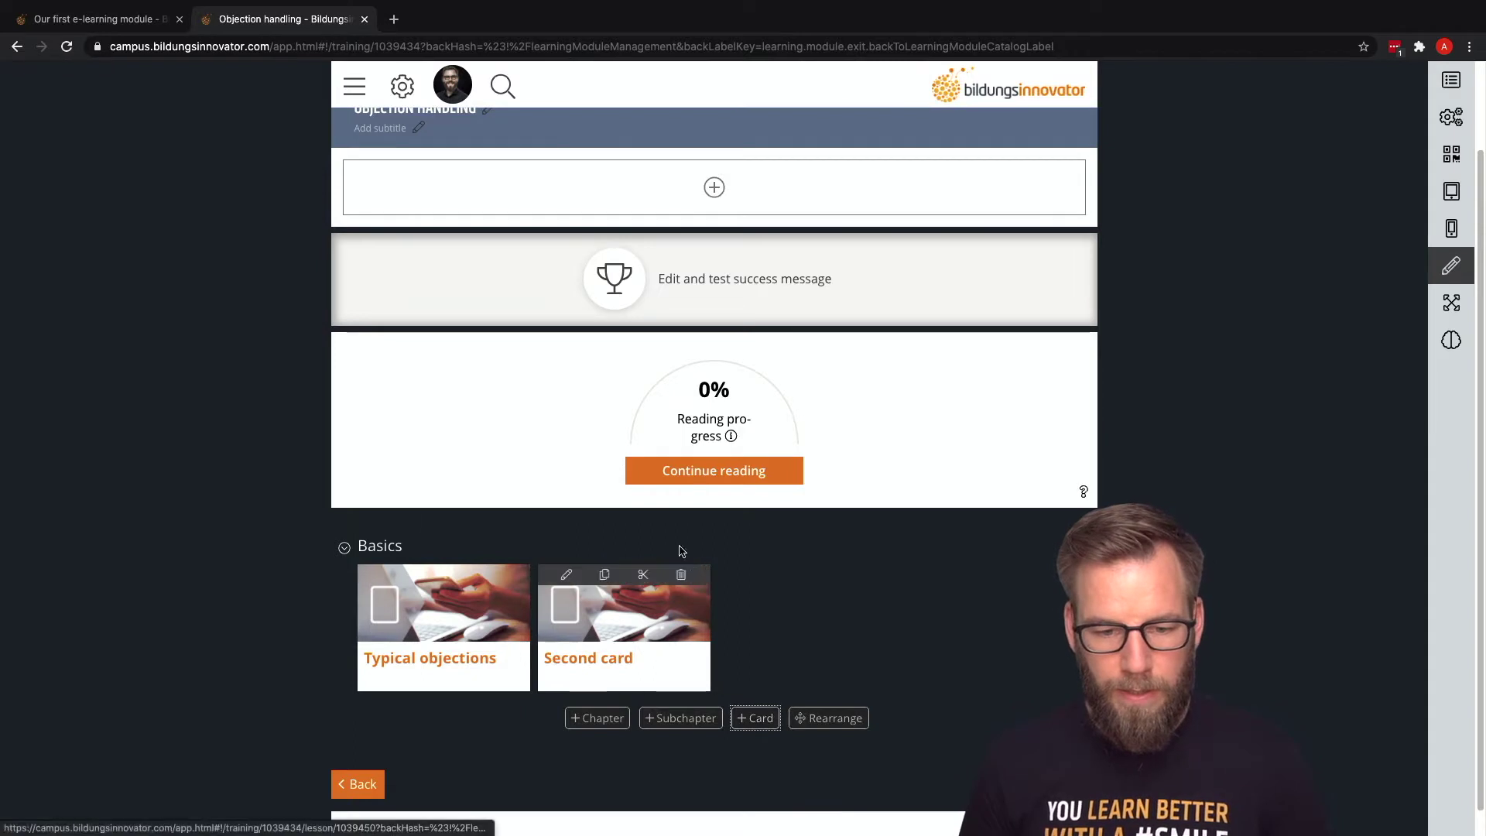
Duplicate the Second card and name the copy "Third card"
click(604, 574)
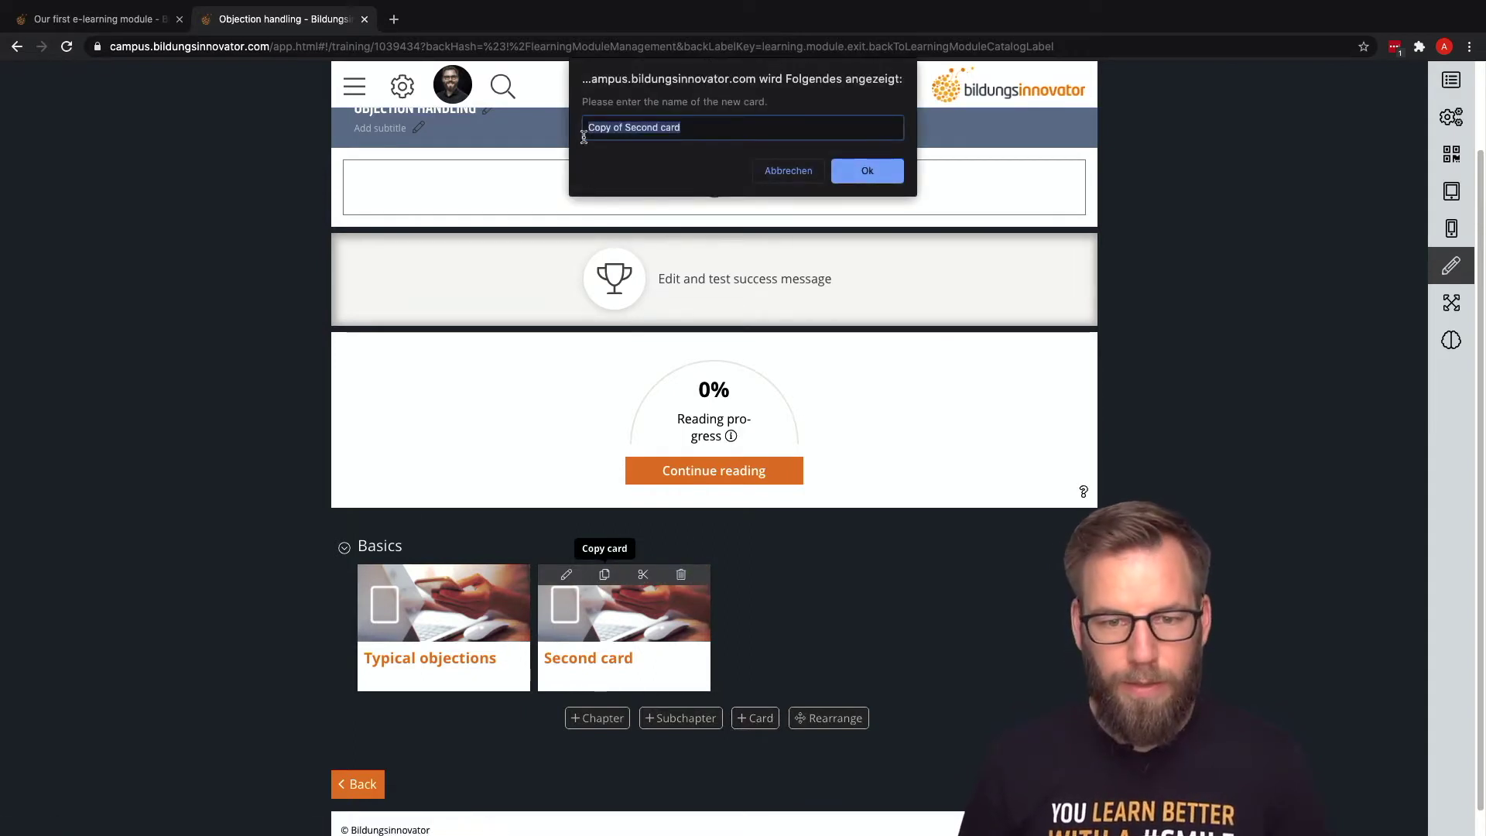
click(631, 127)
drag(659, 127, 532, 132)
text(Third)
key(Return)
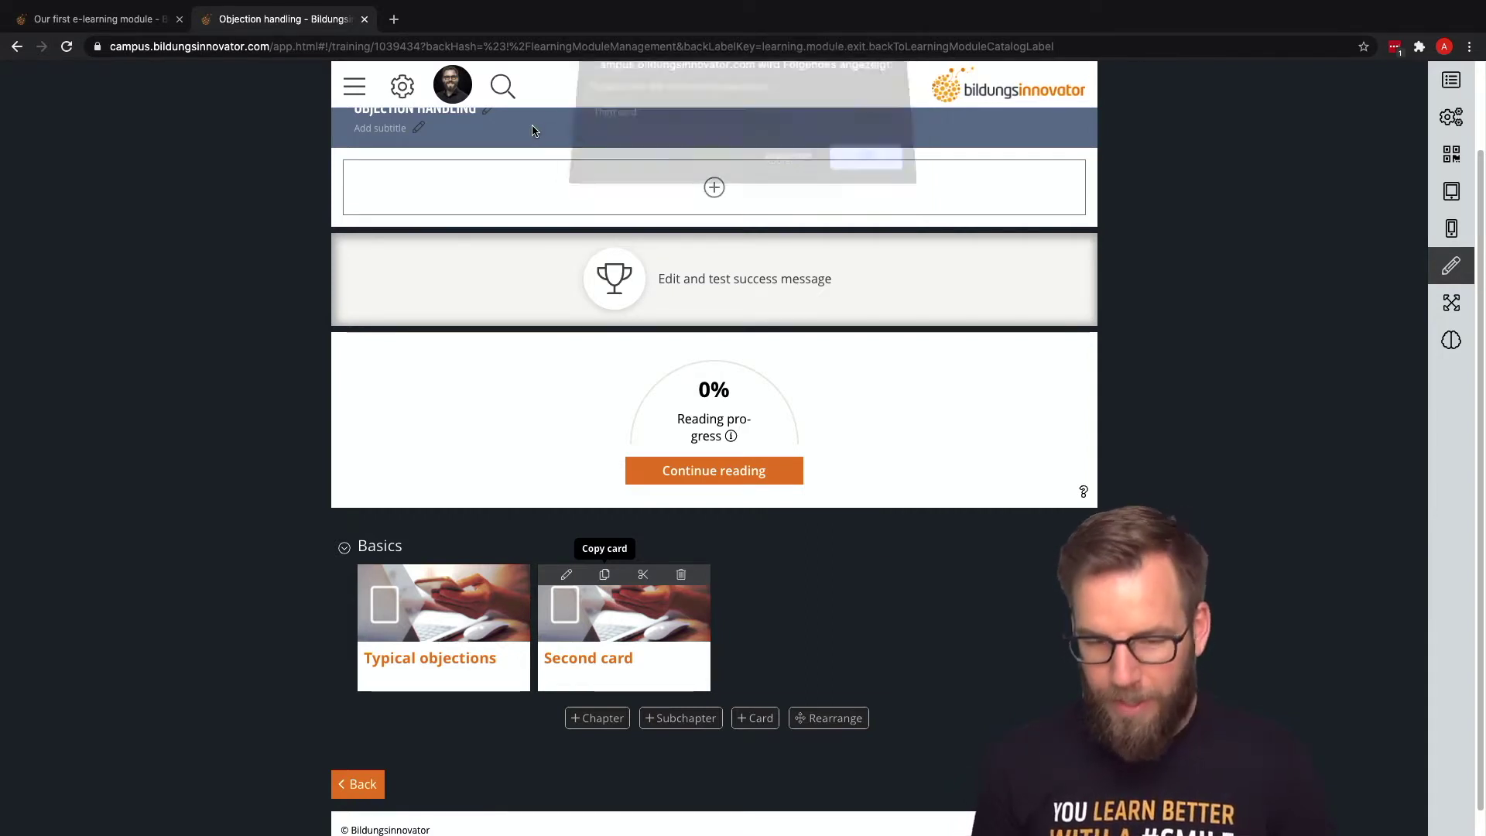
Open the Typical objections card and add a full-width 12 layout row containing a text element
click(369, 653)
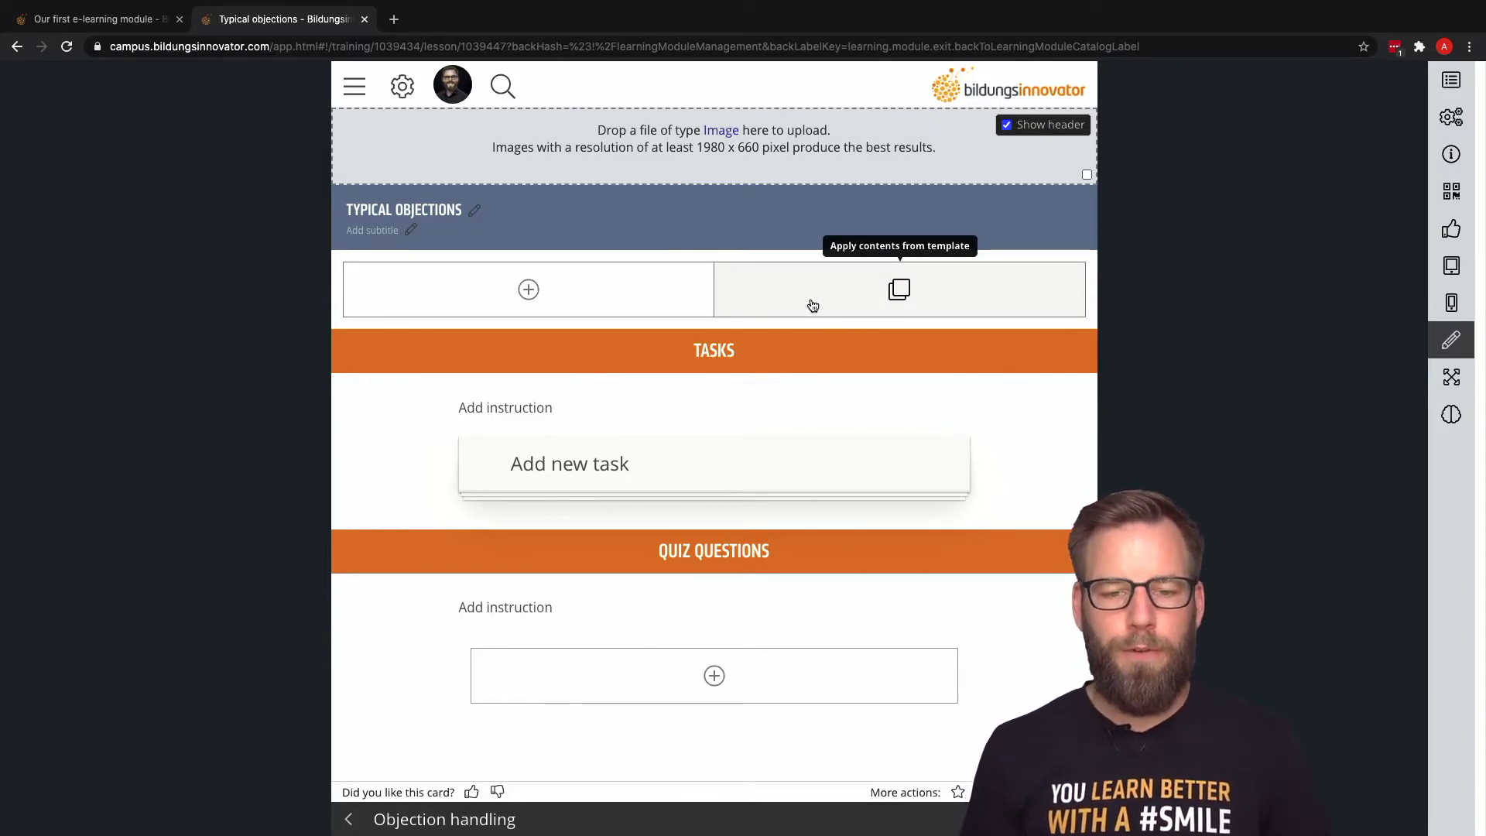
click(529, 291)
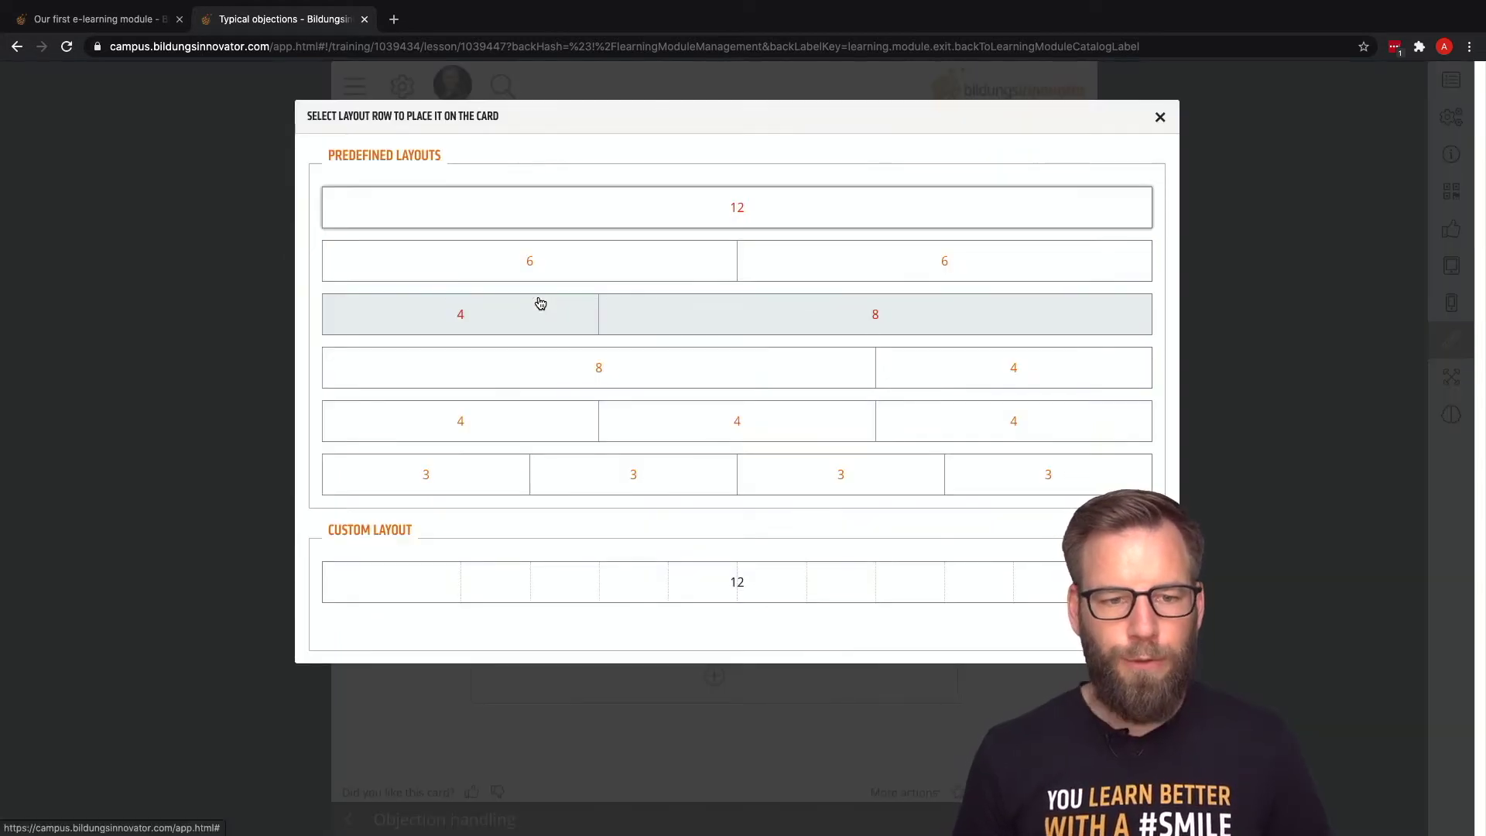
click(661, 210)
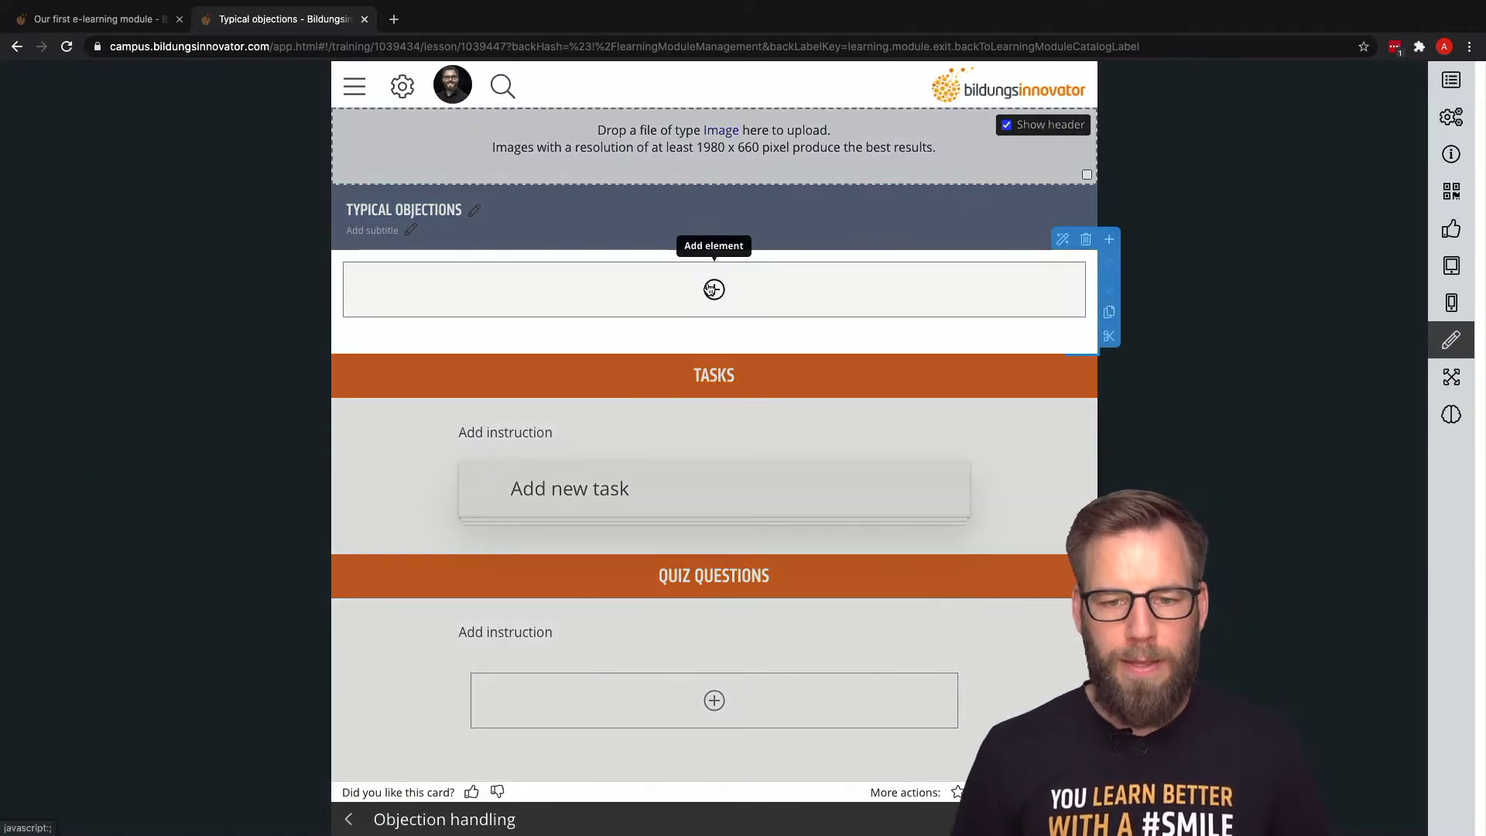
click(711, 289)
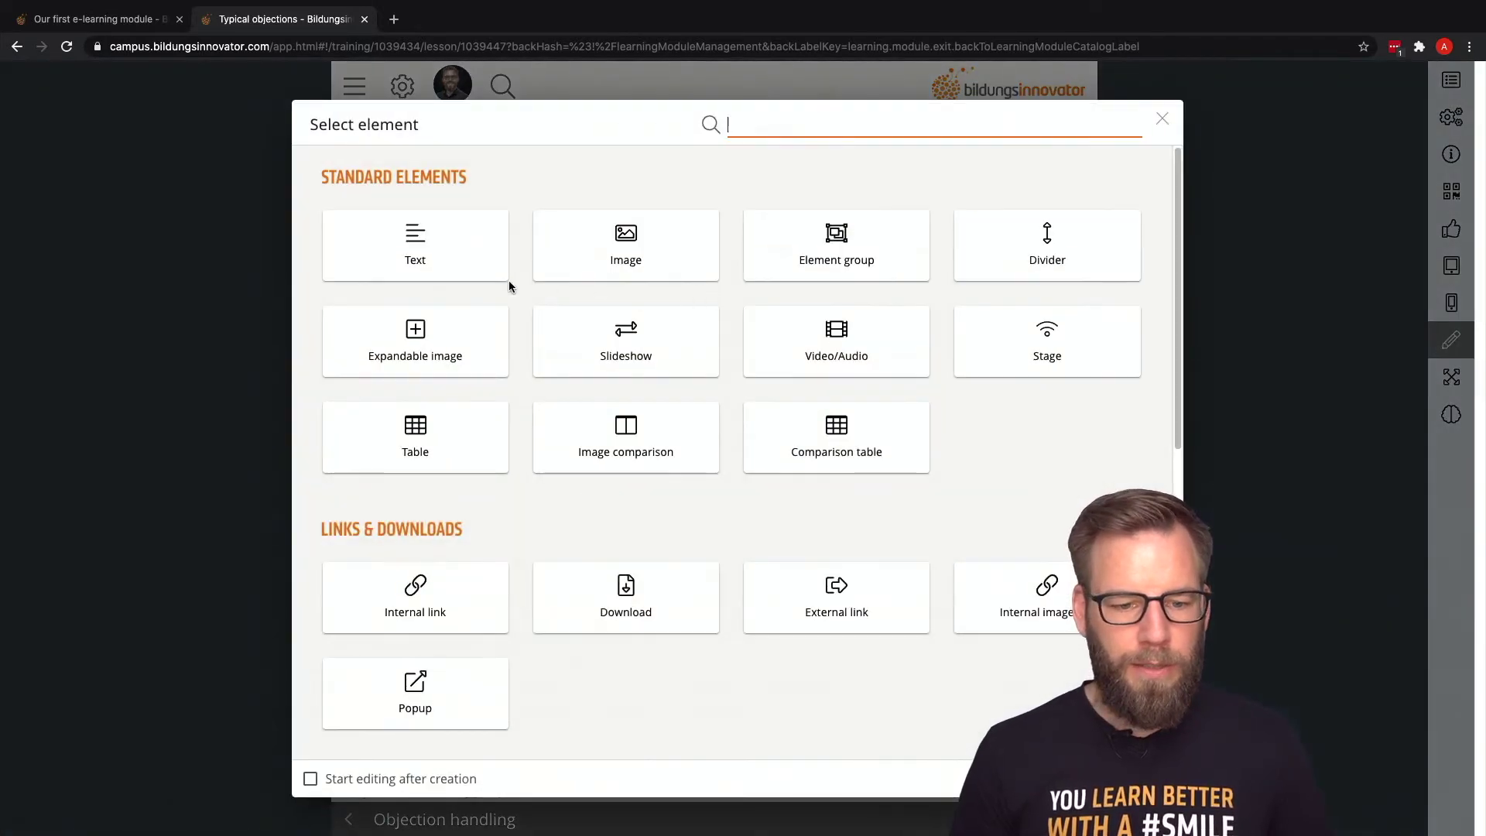
click(470, 255)
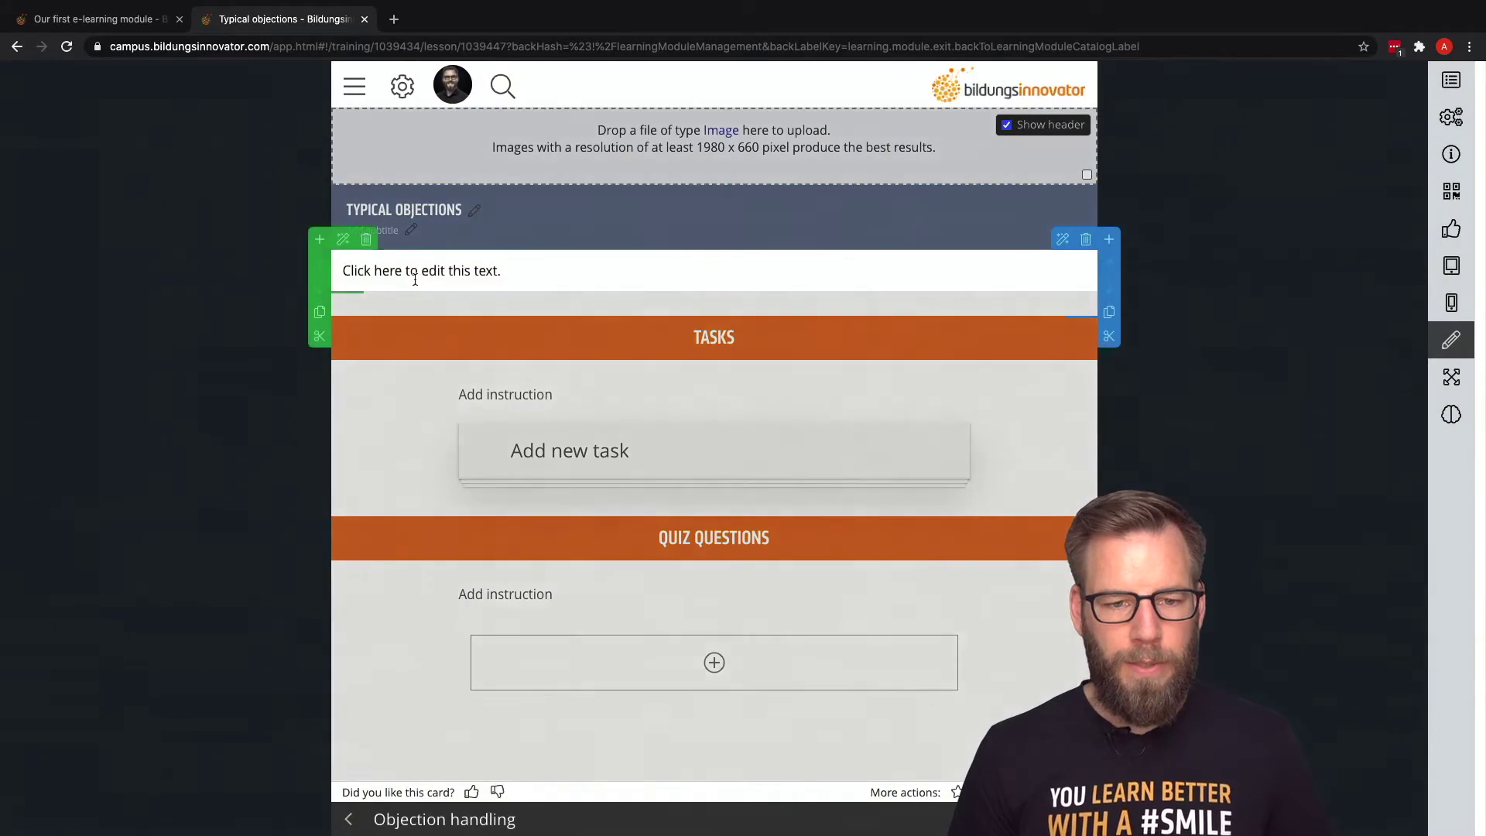
Replace the placeholder text with the line "Typical objections" and, below it, "Short introductory text on objections"
double_click(449, 273)
triple_click(449, 276)
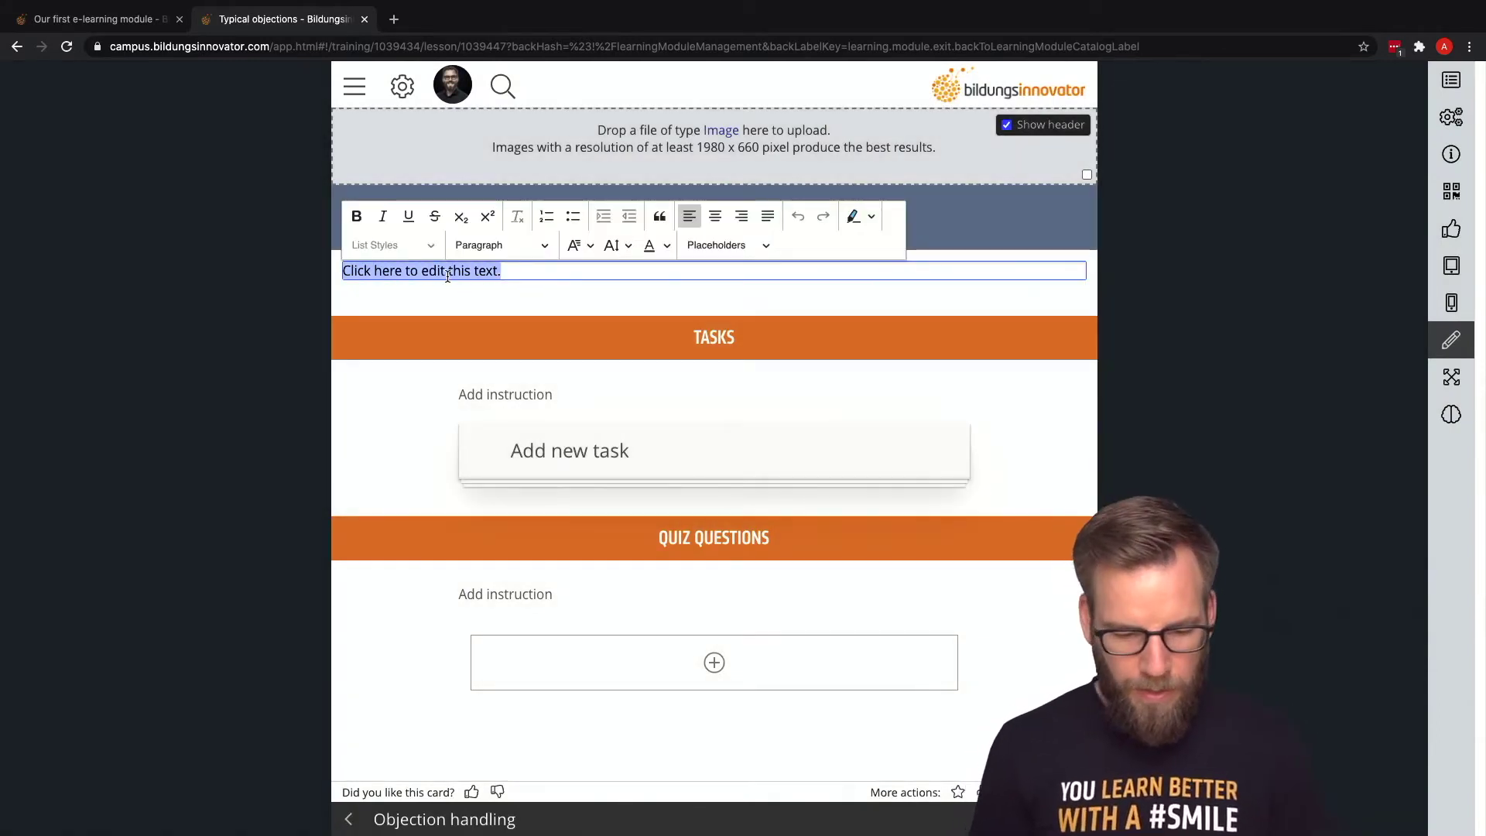
text(Typical objections)
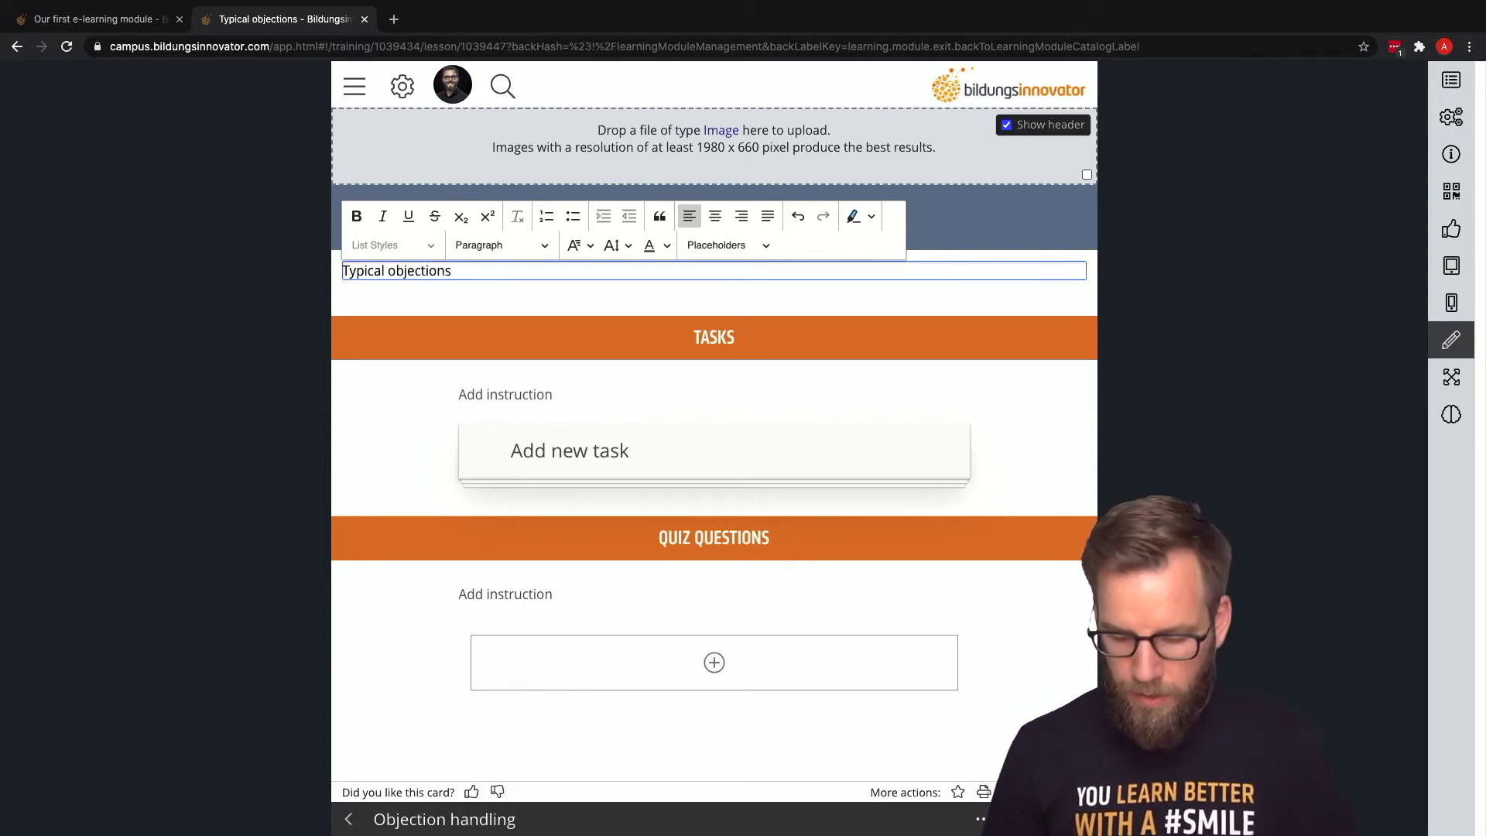
key(Return)
text(Short intri)
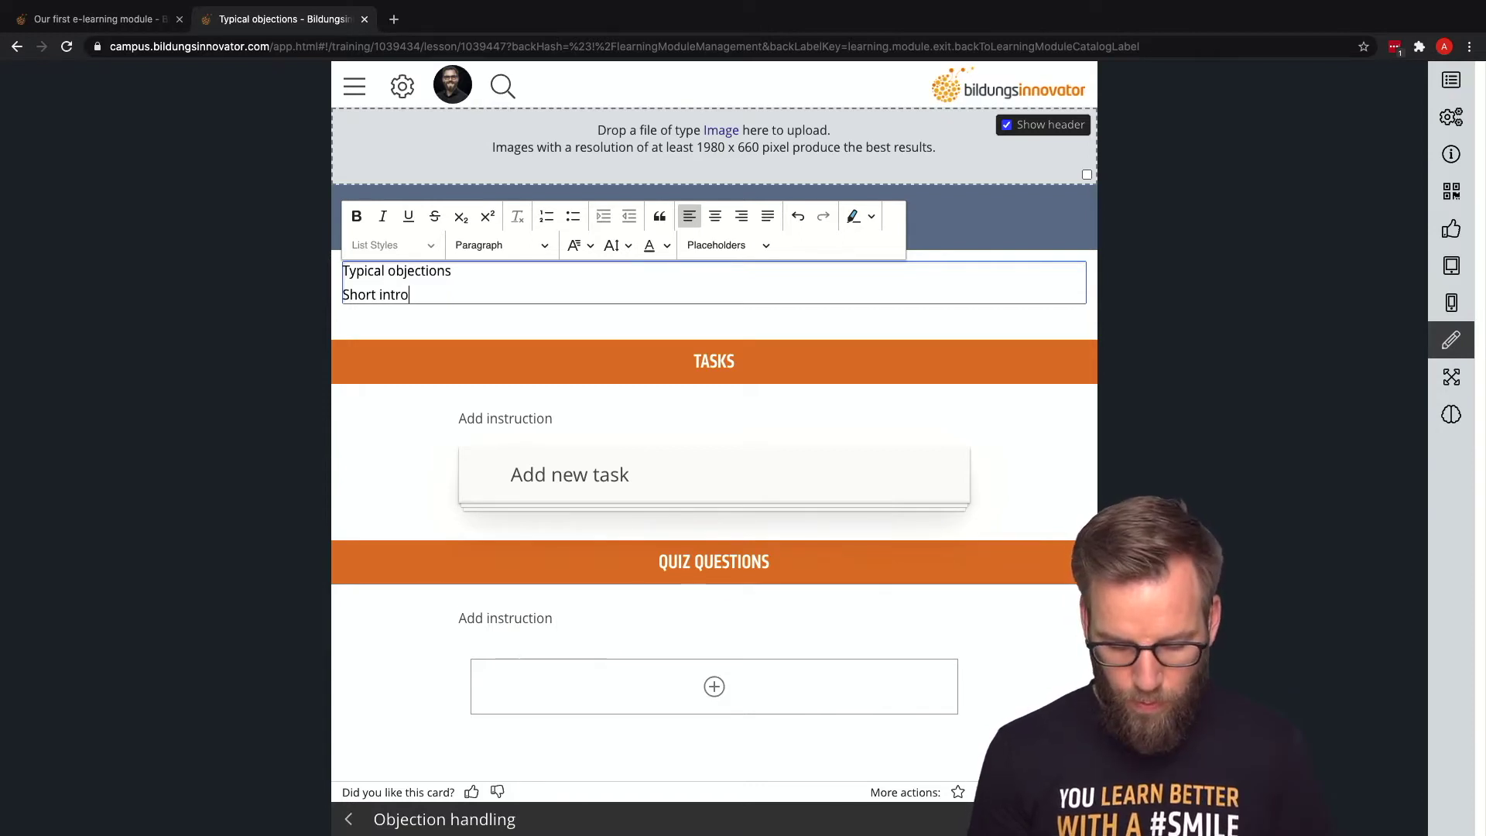
text(ductory text on objections)
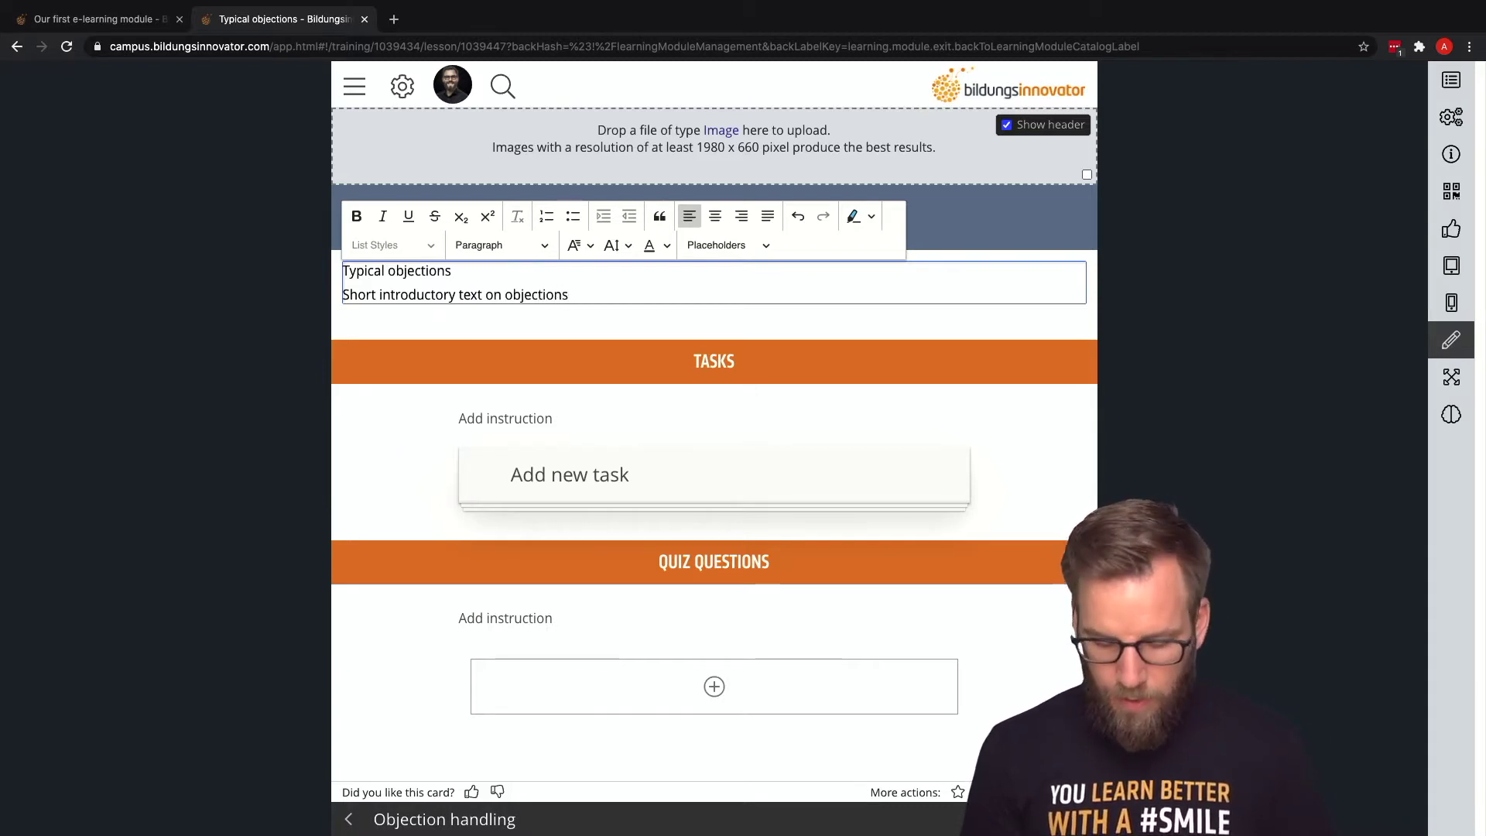
Add a third line reading "Lorem ipsum dolor sit amet" below the introductory text
key(Return)
text(Lorem)
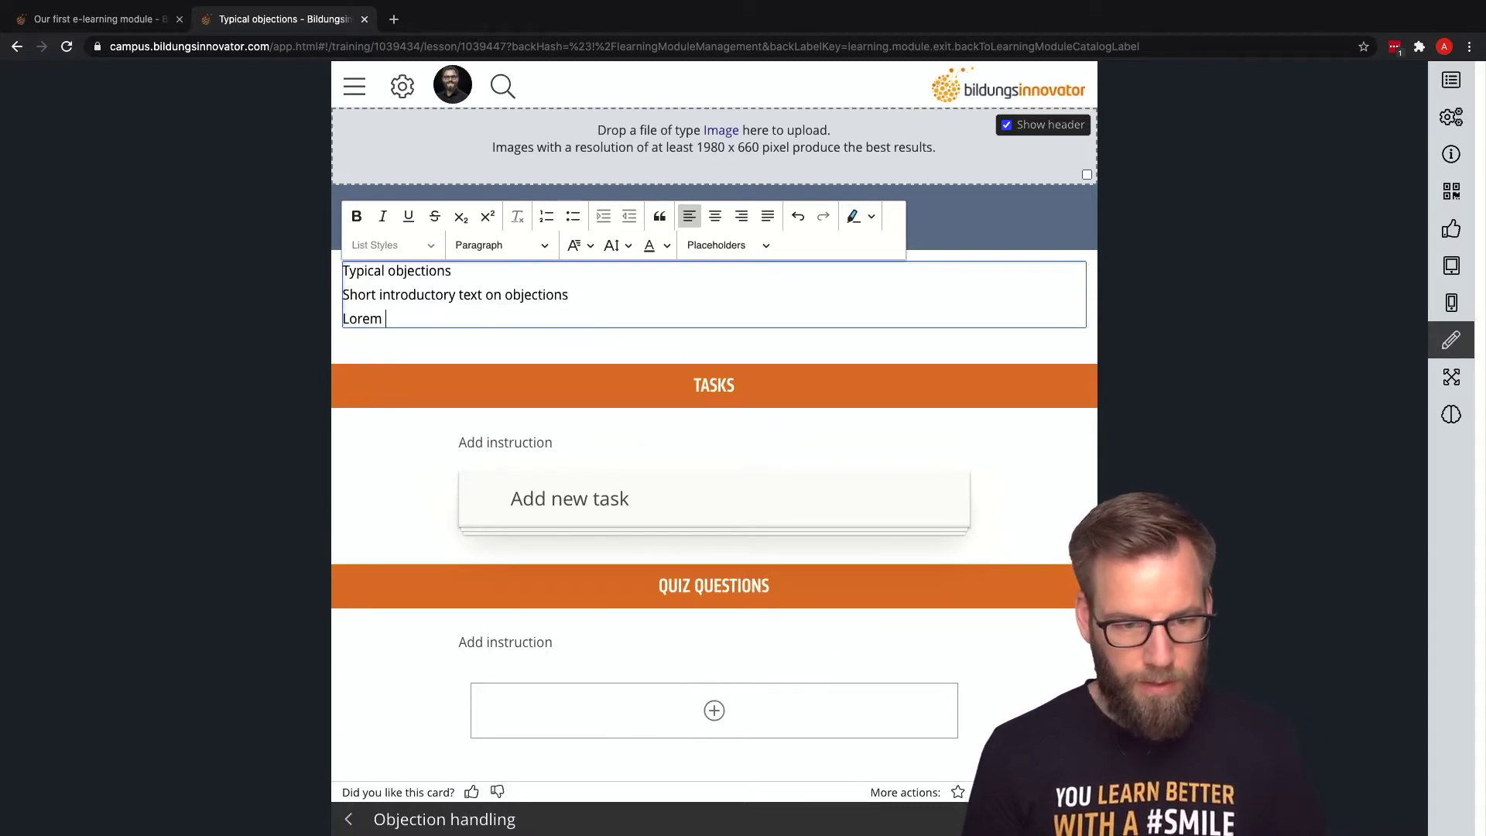
text( ipsum)
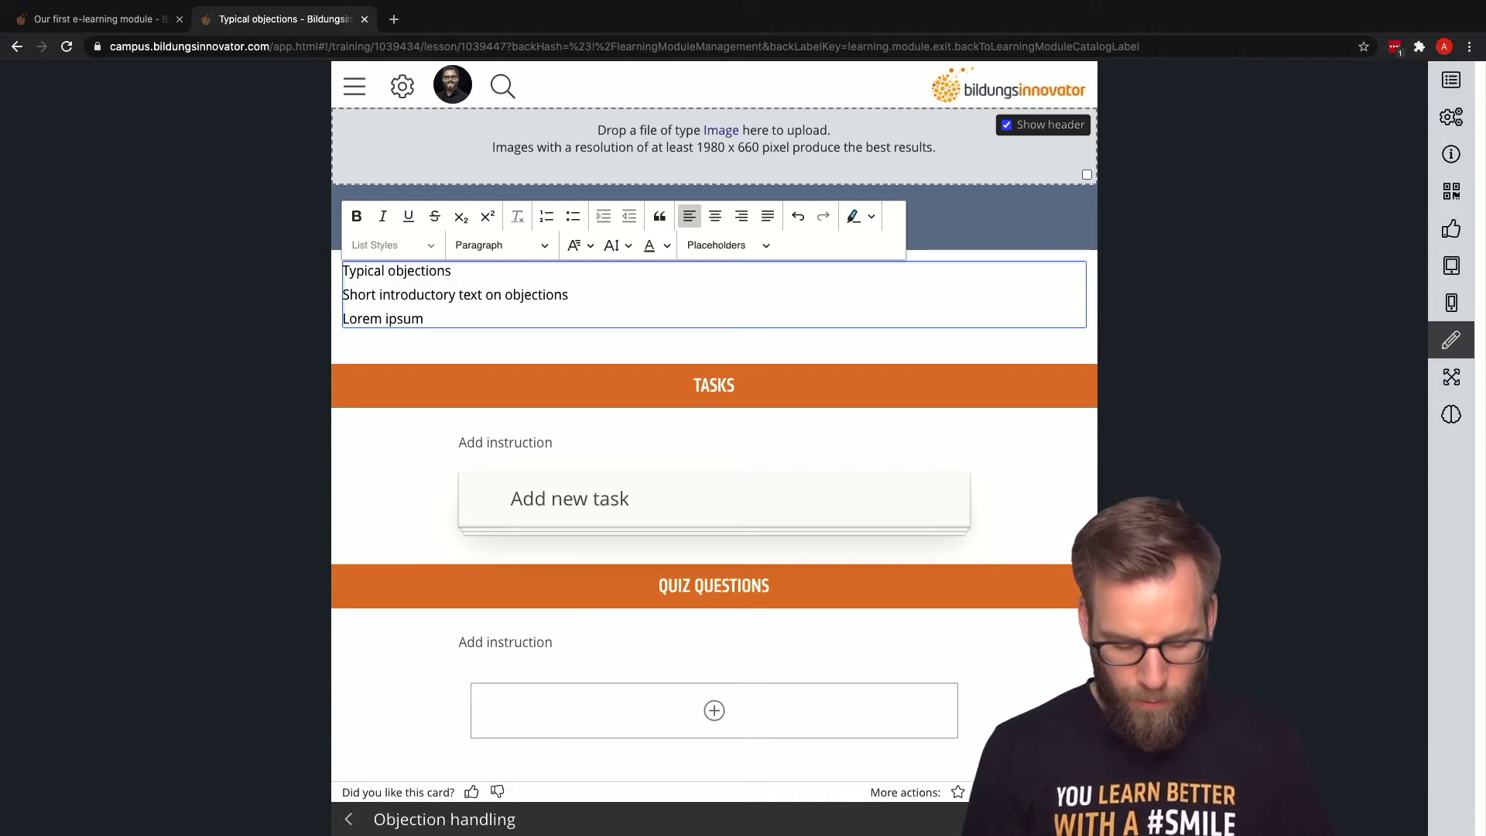
text( dolor sit)
key(BackSpace)
Copy the "Lorem ipsum dolor sit amet" phrase and paste it repeatedly after itself until the paragraph fills four lines
drag(548, 305, 304, 317)
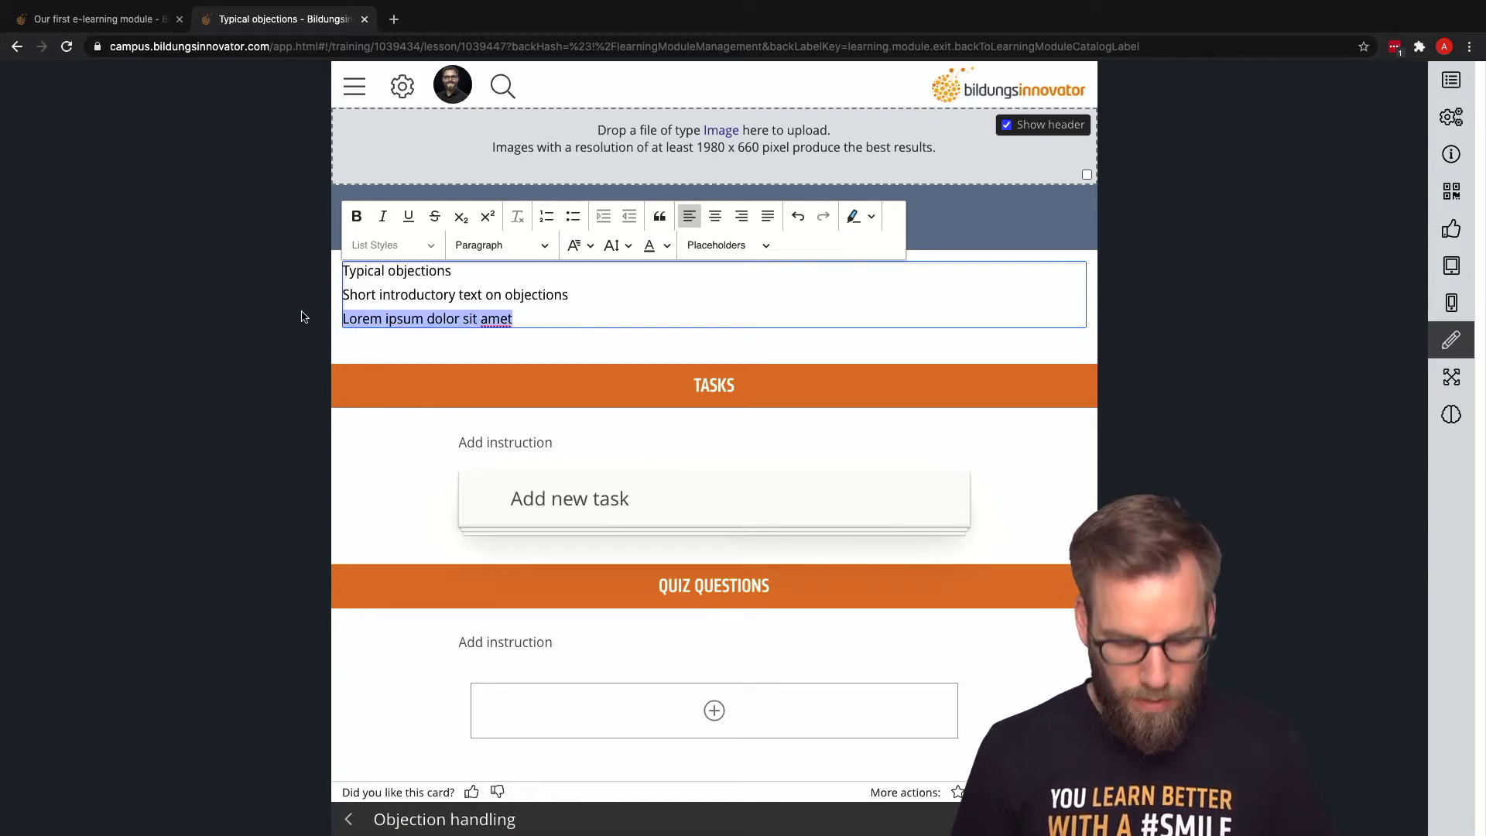
click(526, 323)
key(ctrl+v)
key(ctrl+v)
key(ctrl+v)
key(ctrl+v)
key(ctrl+v)
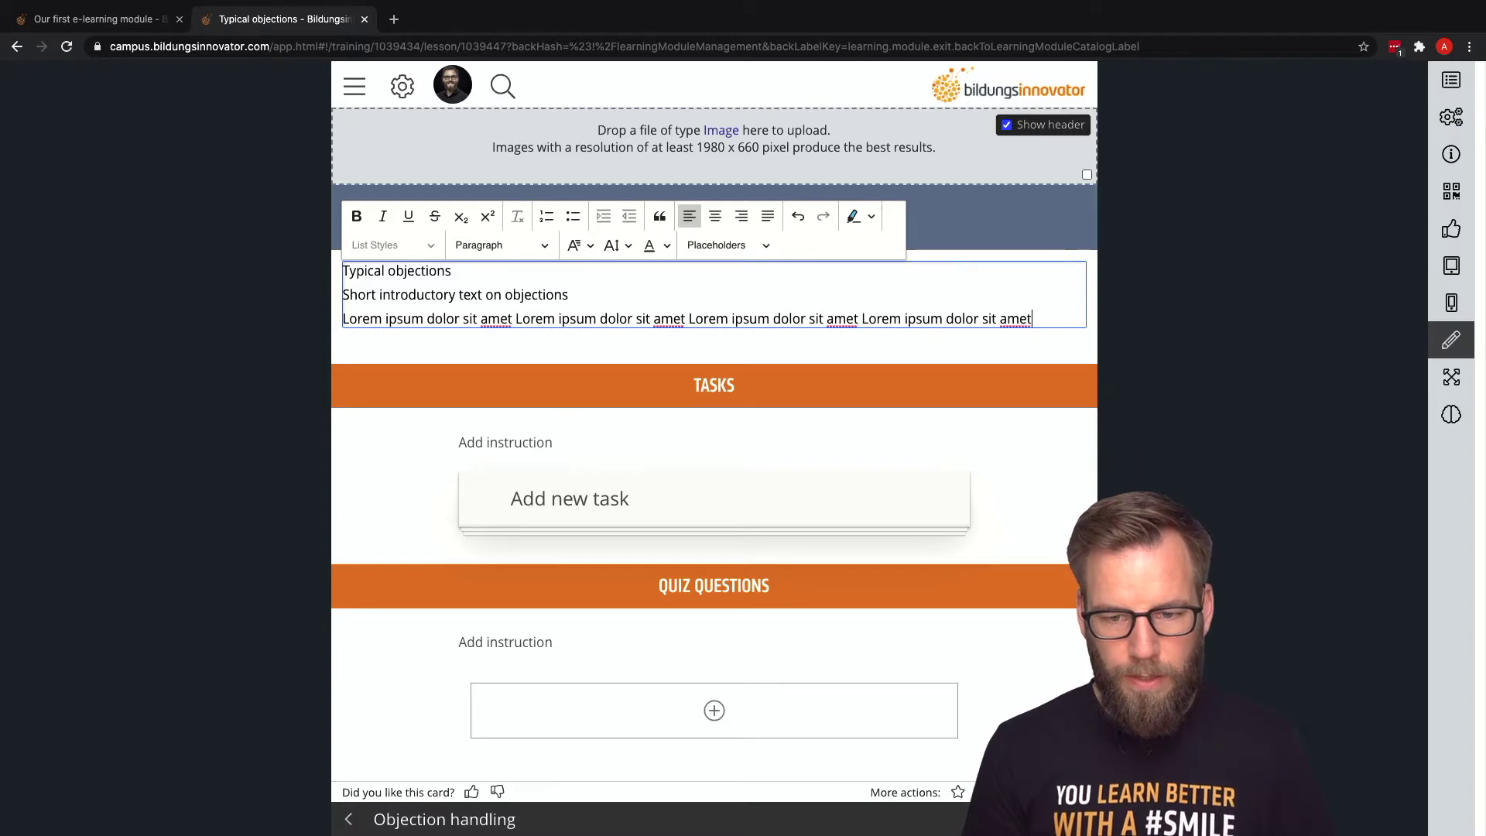
key(ctrl+v)
key(ctrl+v)
key(ctrl+v)
key(ctrl+v)
key(ctrl+v)
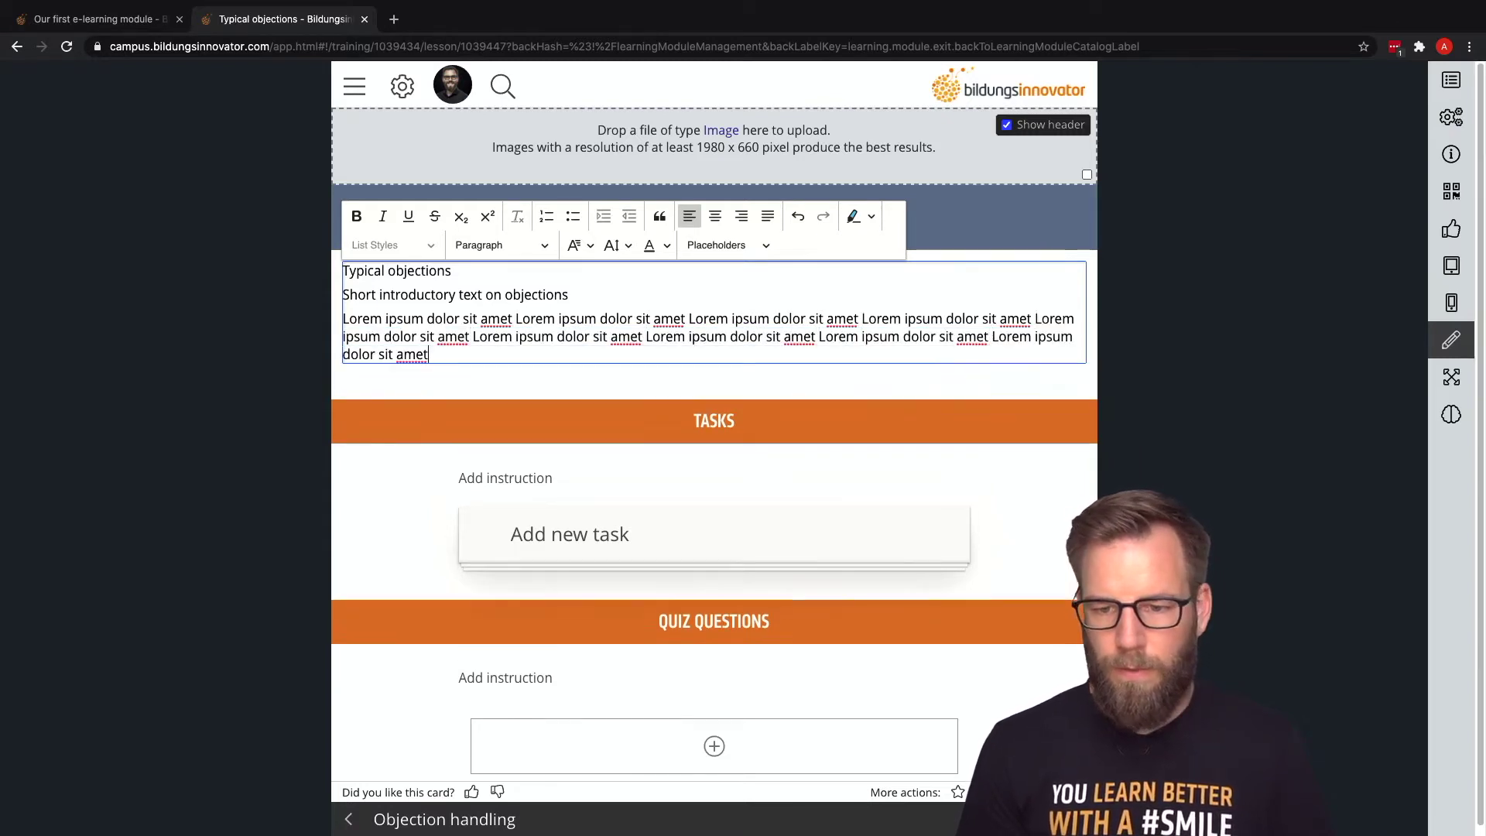
key(ctrl+v)
key(ctrl+v)
key(ctrl+v)
key(ctrl+v)
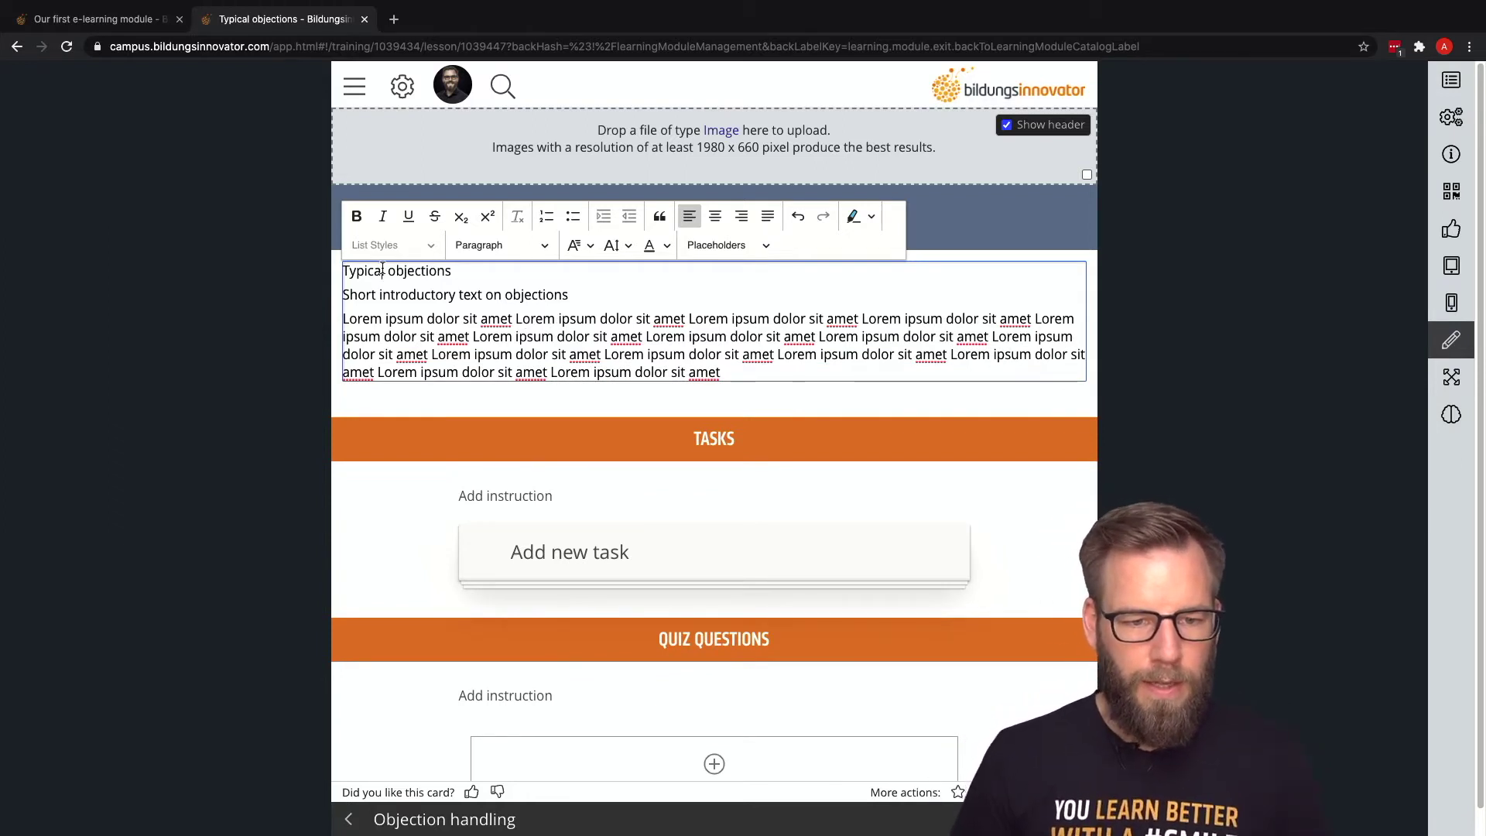
Format the "Typical objections" line as Heading 1 and finish editing the text element
click(517, 245)
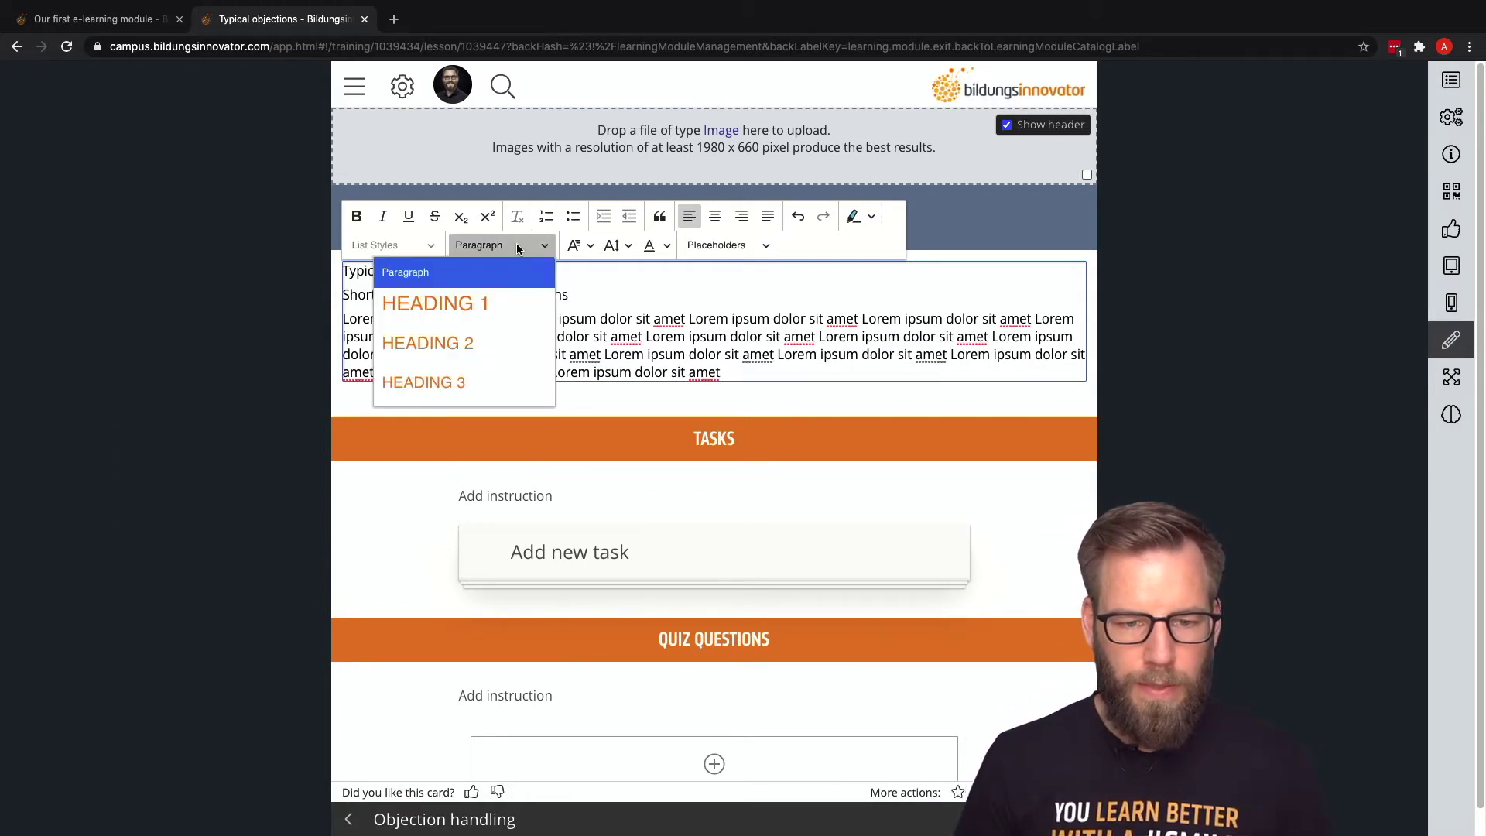
click(489, 301)
click(254, 305)
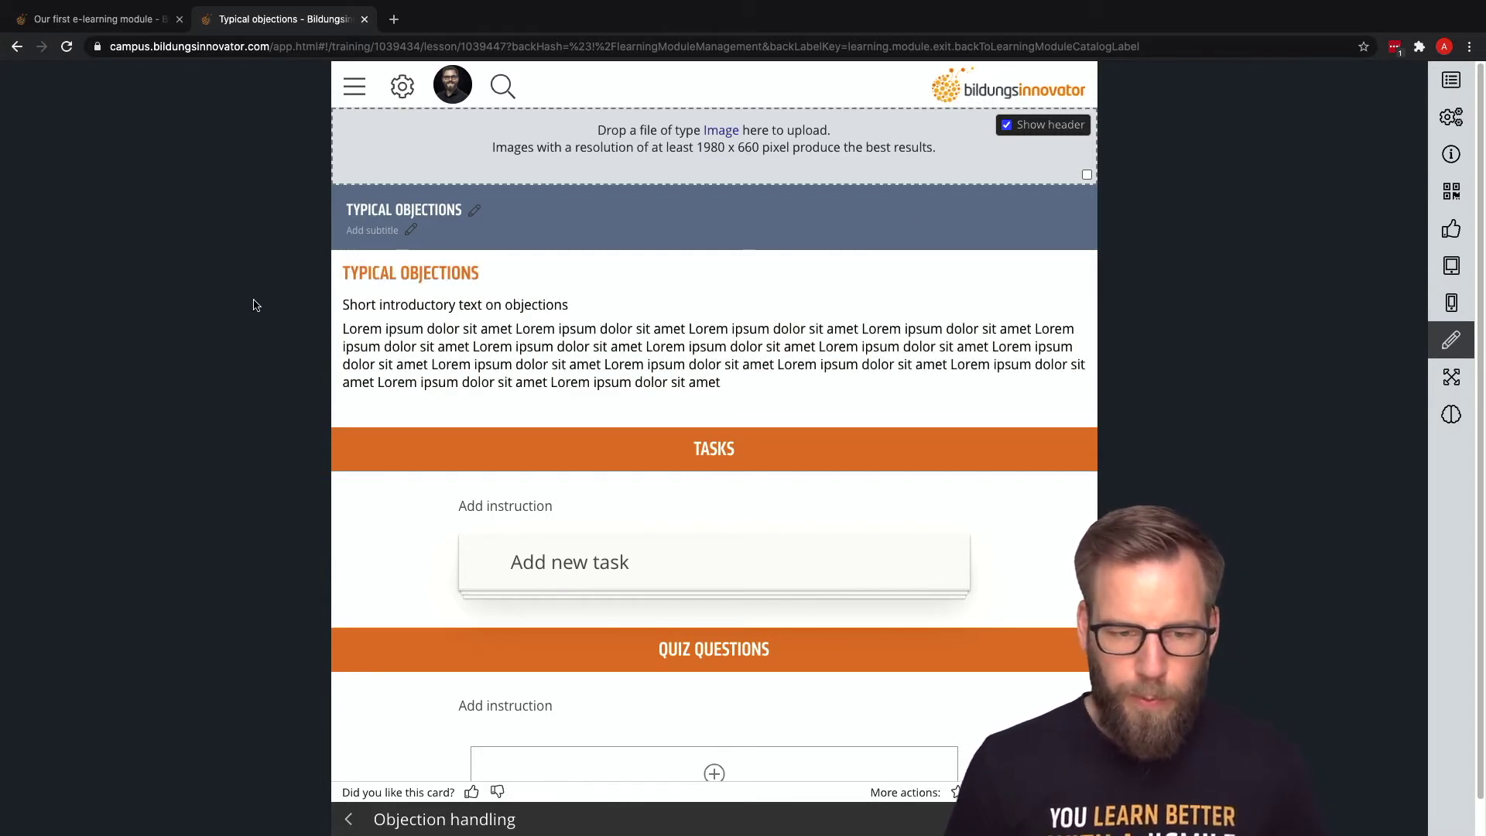
Add a two-column 6/6 layout row below the introductory text and insert a text element in its left column
mouse_move(852, 326)
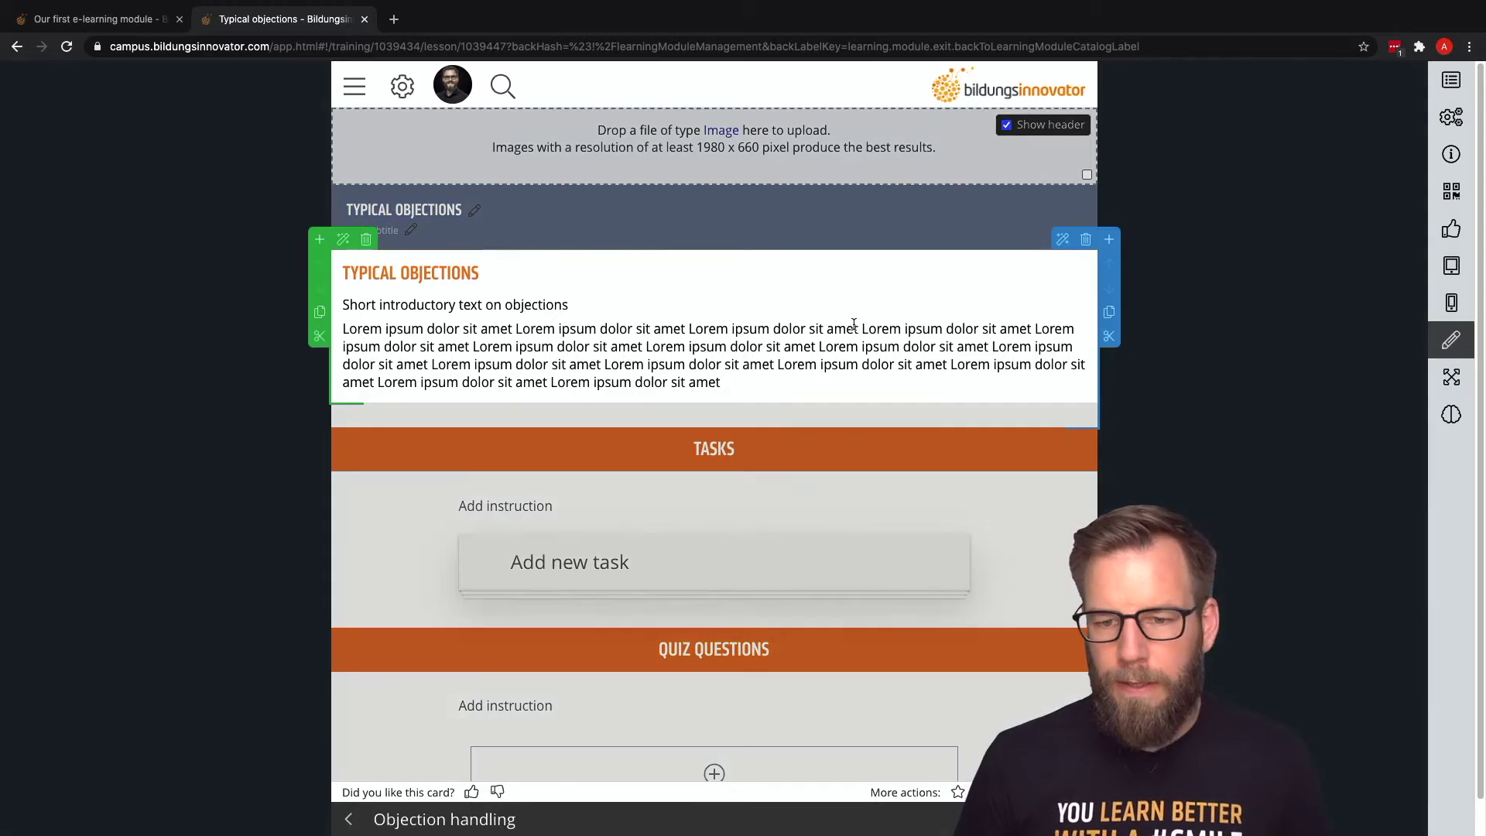
click(1109, 240)
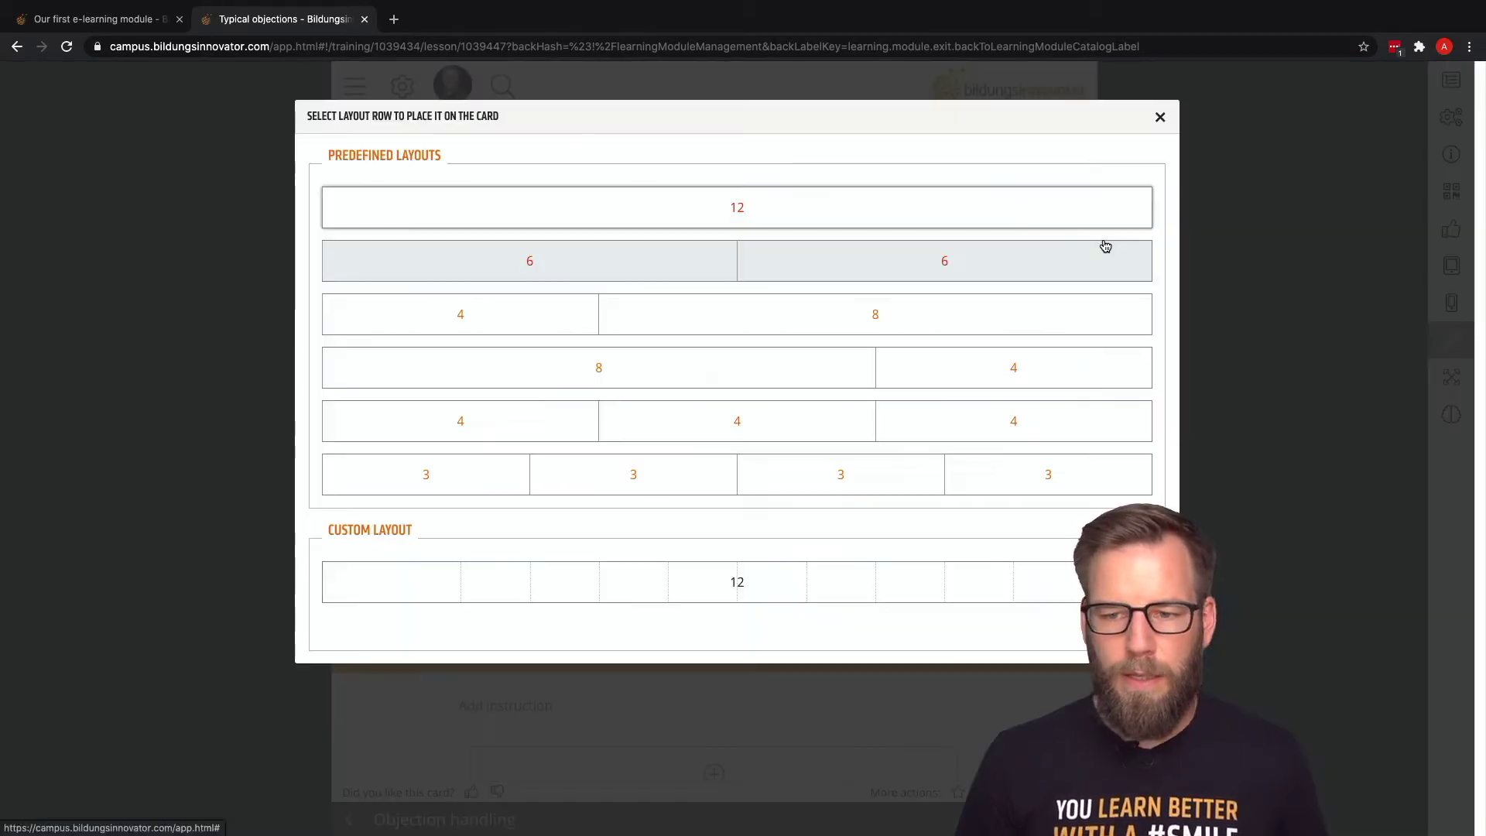
click(783, 264)
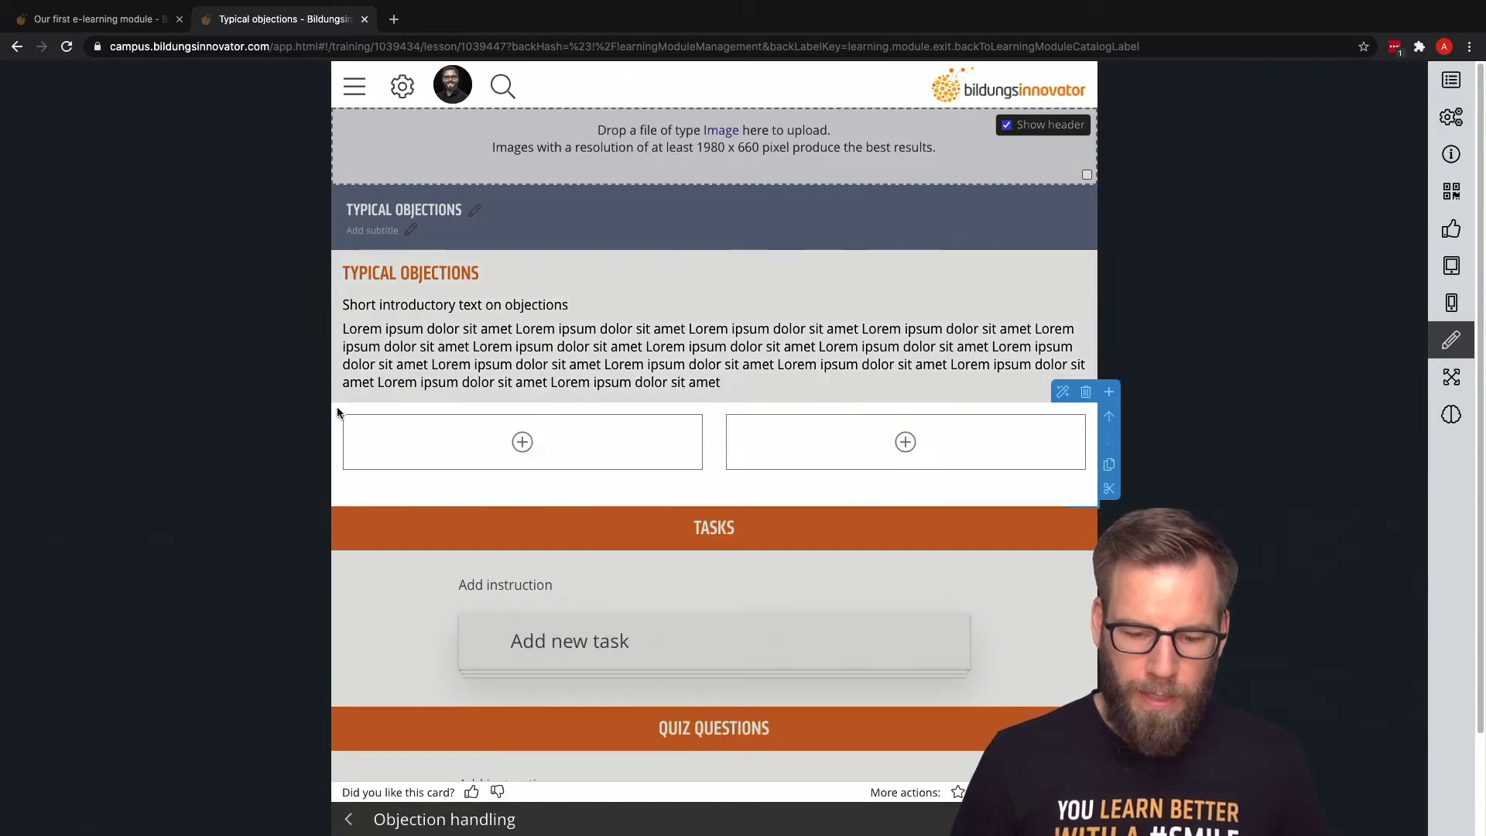
click(520, 441)
click(452, 261)
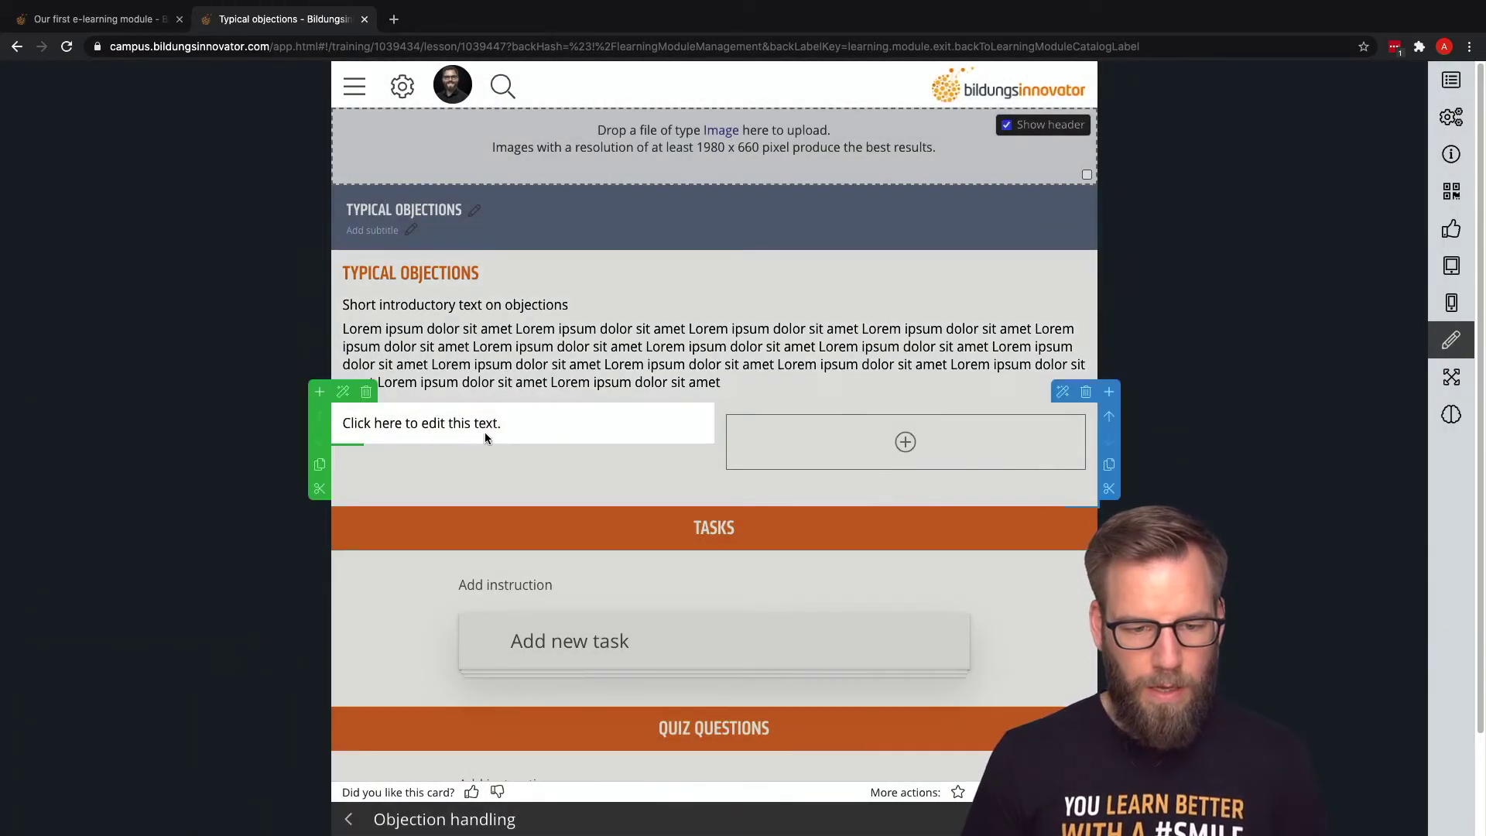
Replace the left column's placeholder text with "How to recognize objections" and format that line as Heading 3
triple_click(489, 423)
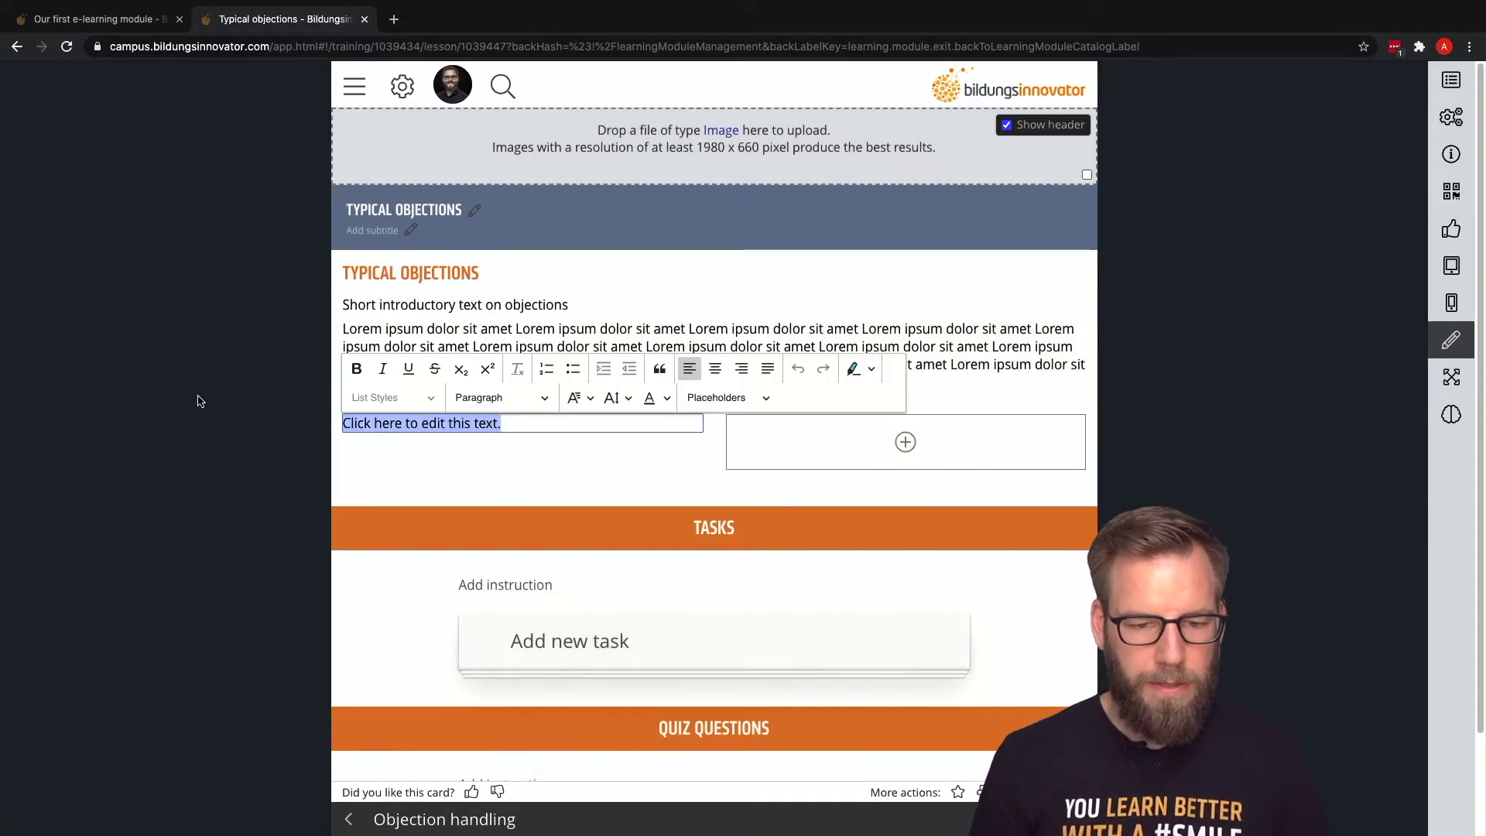
text(How to )
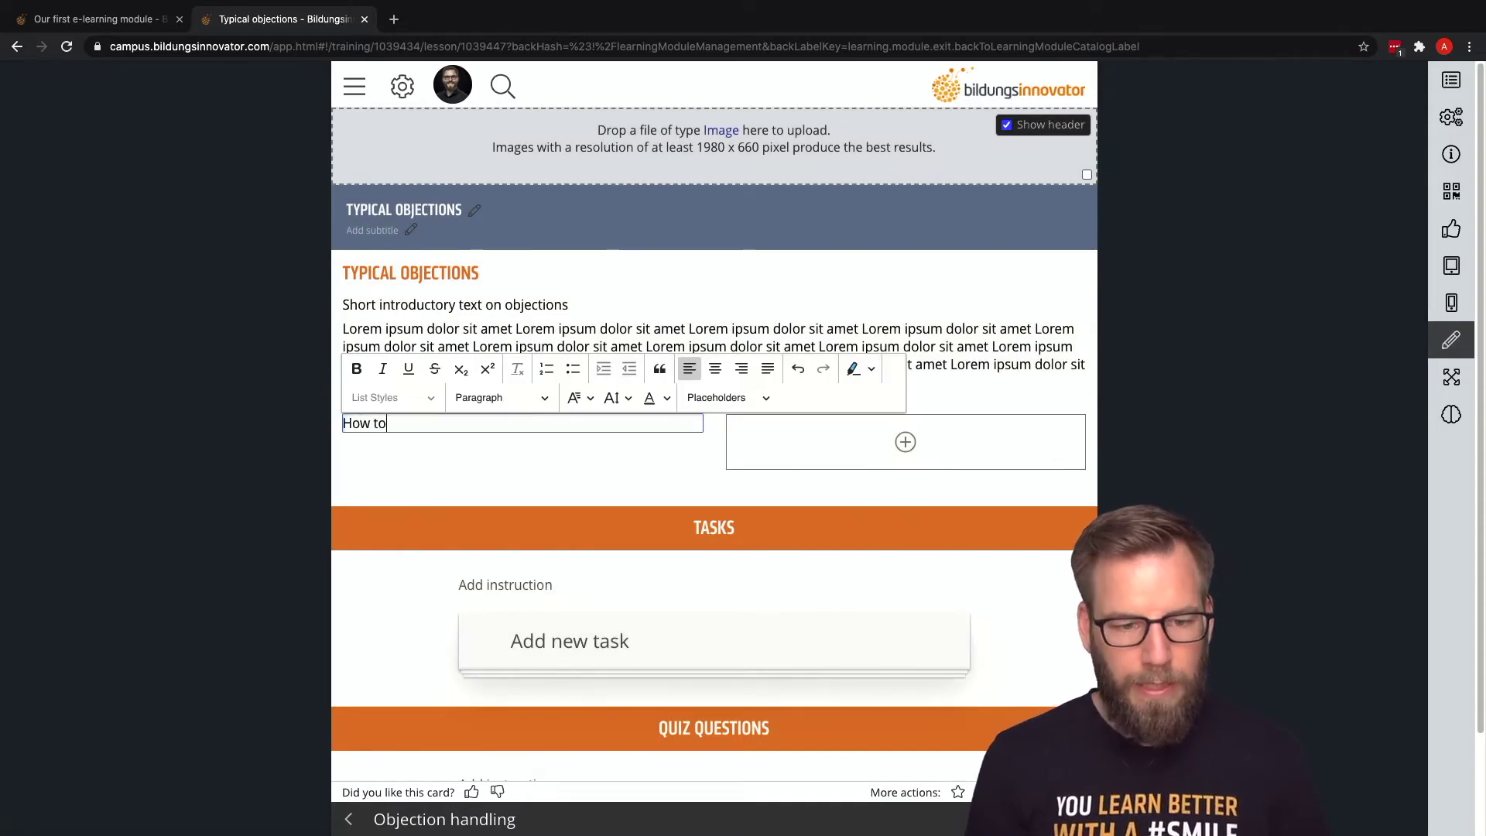
text(recognio)
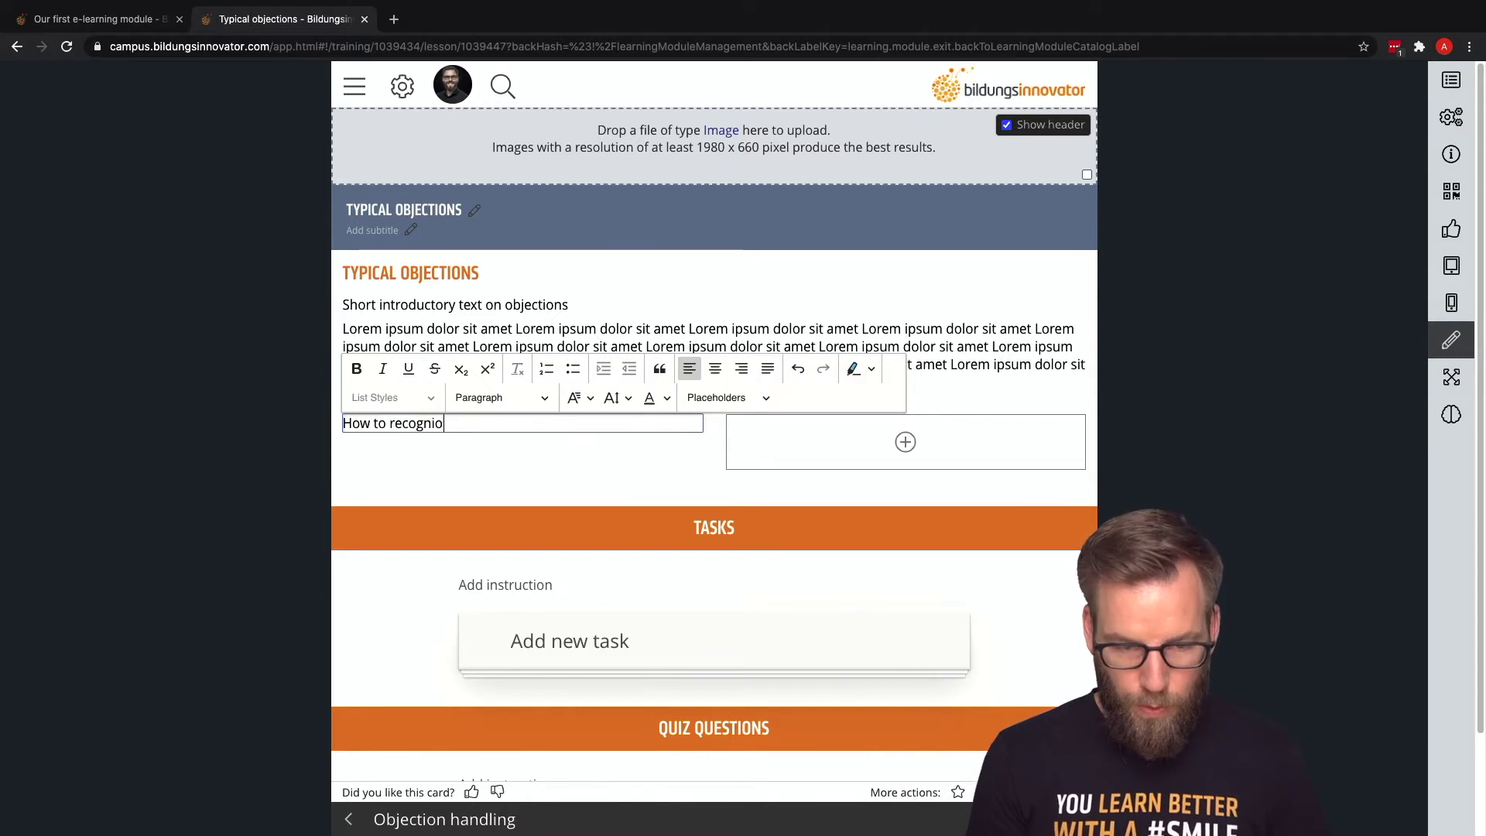
text(n)
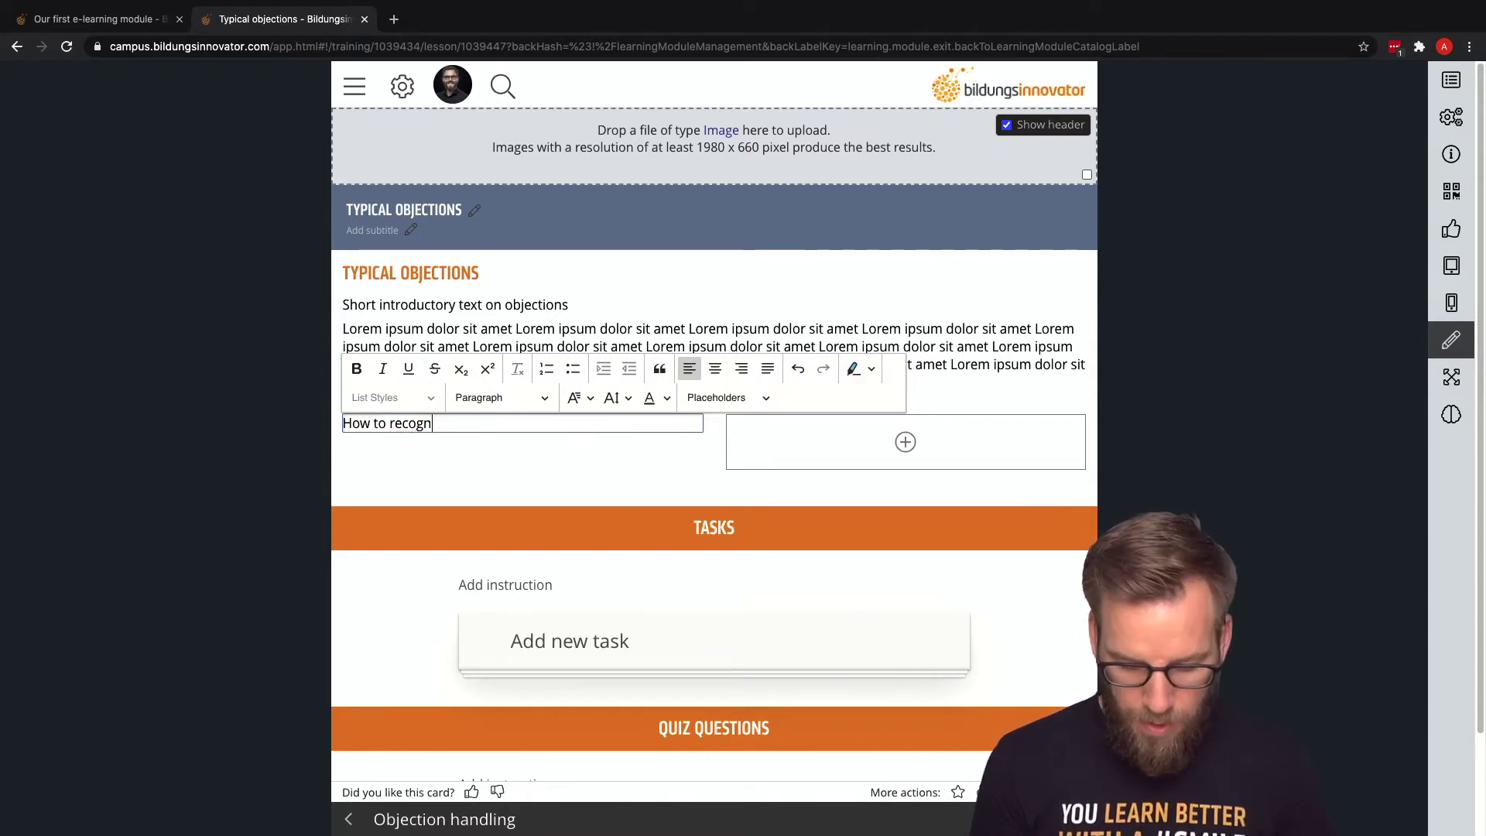
text(ize objections)
key(Return)
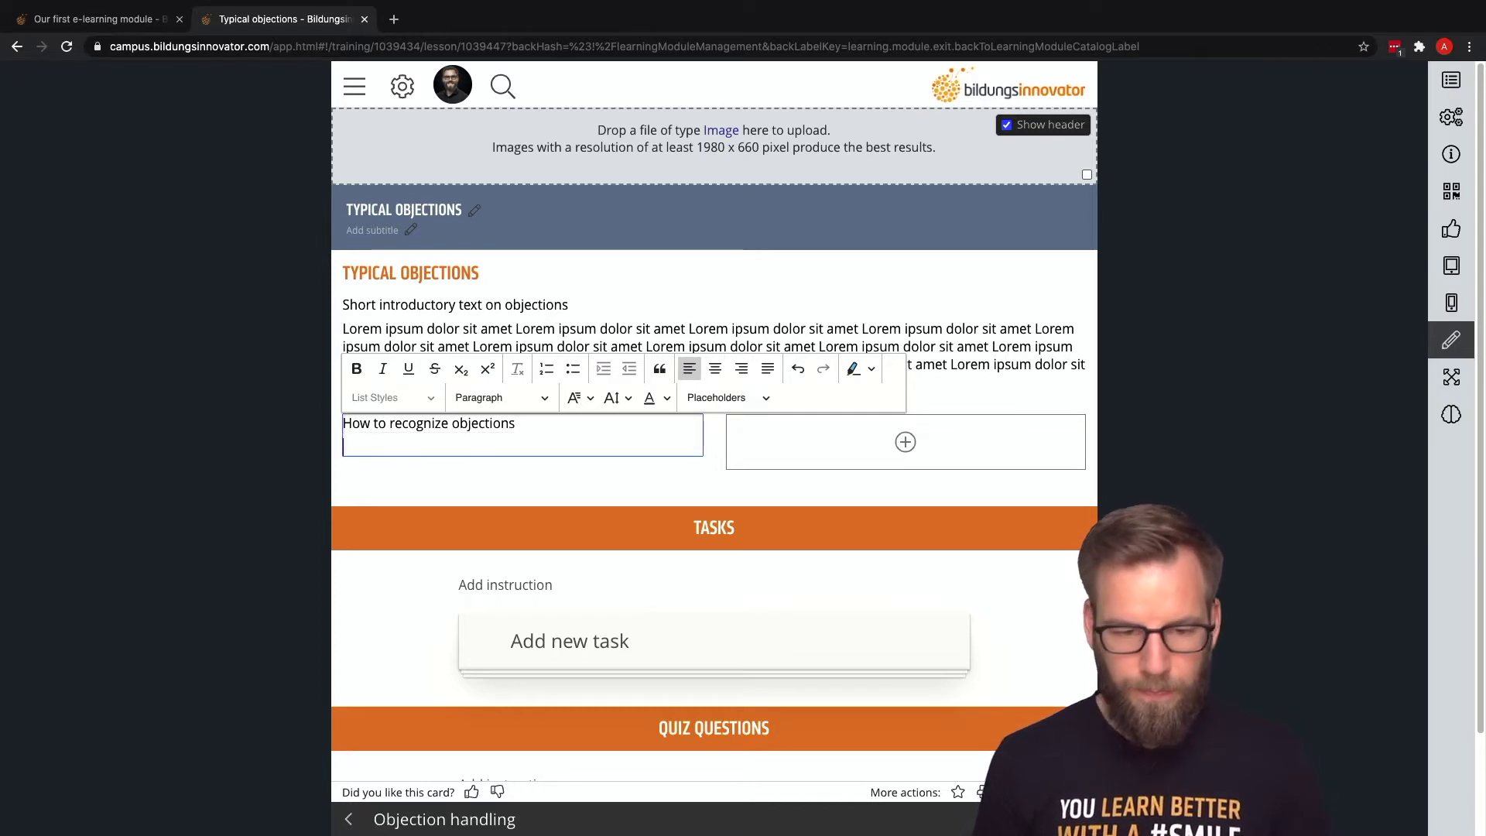
click(465, 428)
click(502, 397)
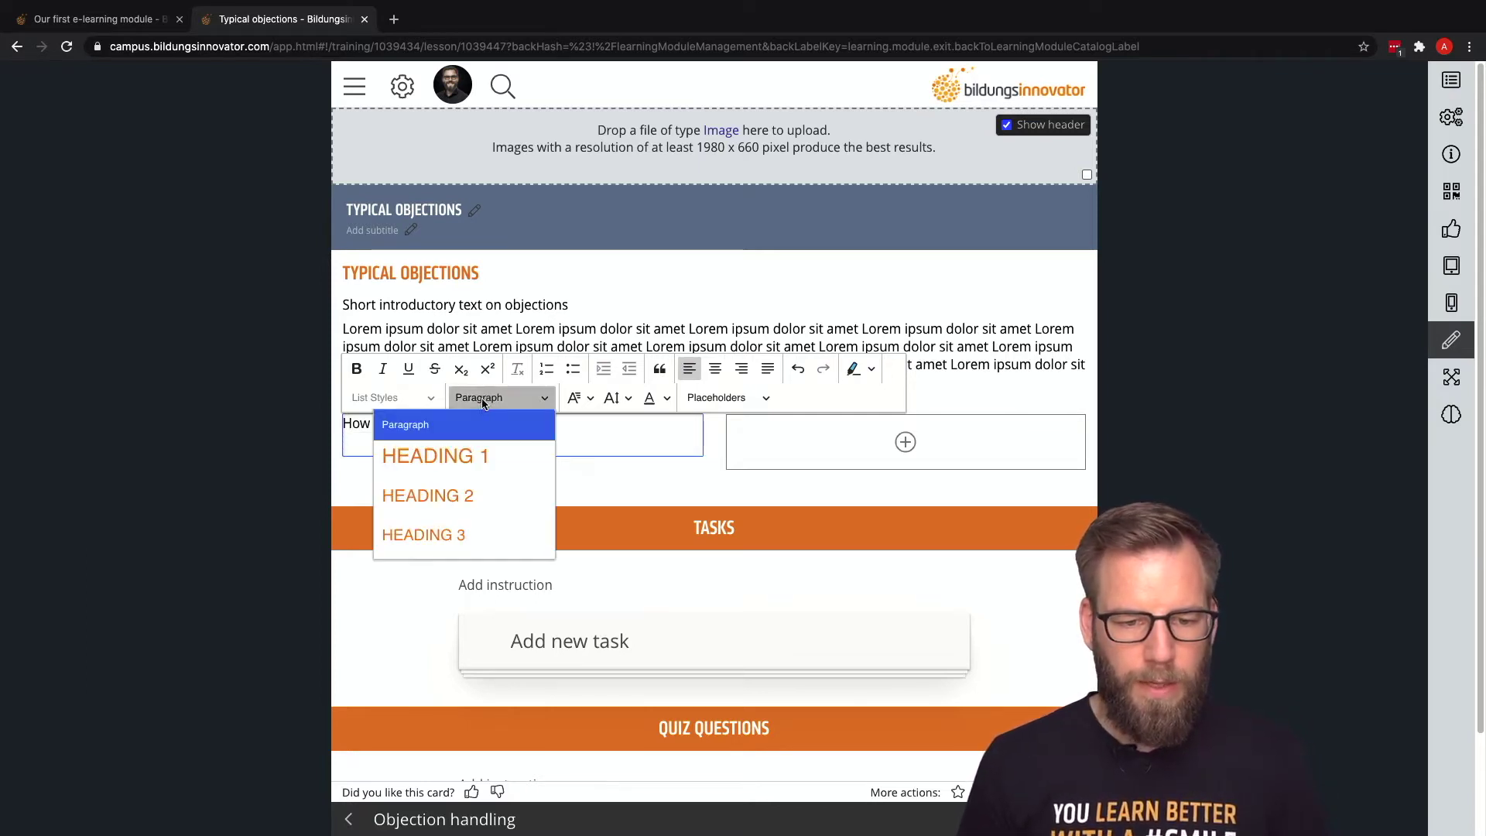
click(455, 533)
Start a bulleted list below the heading with the item "characteristic 1"
click(404, 447)
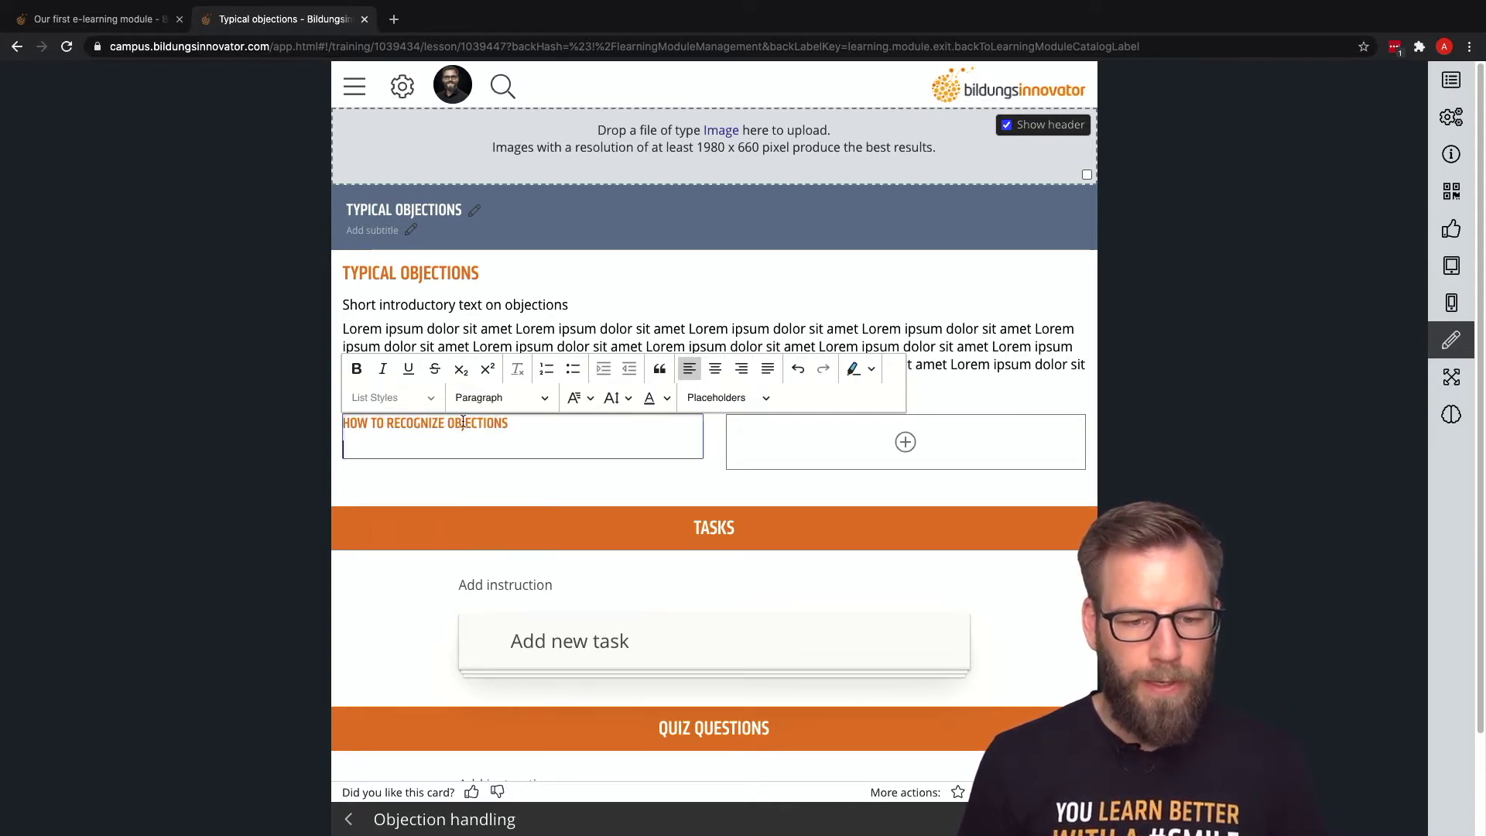
click(571, 369)
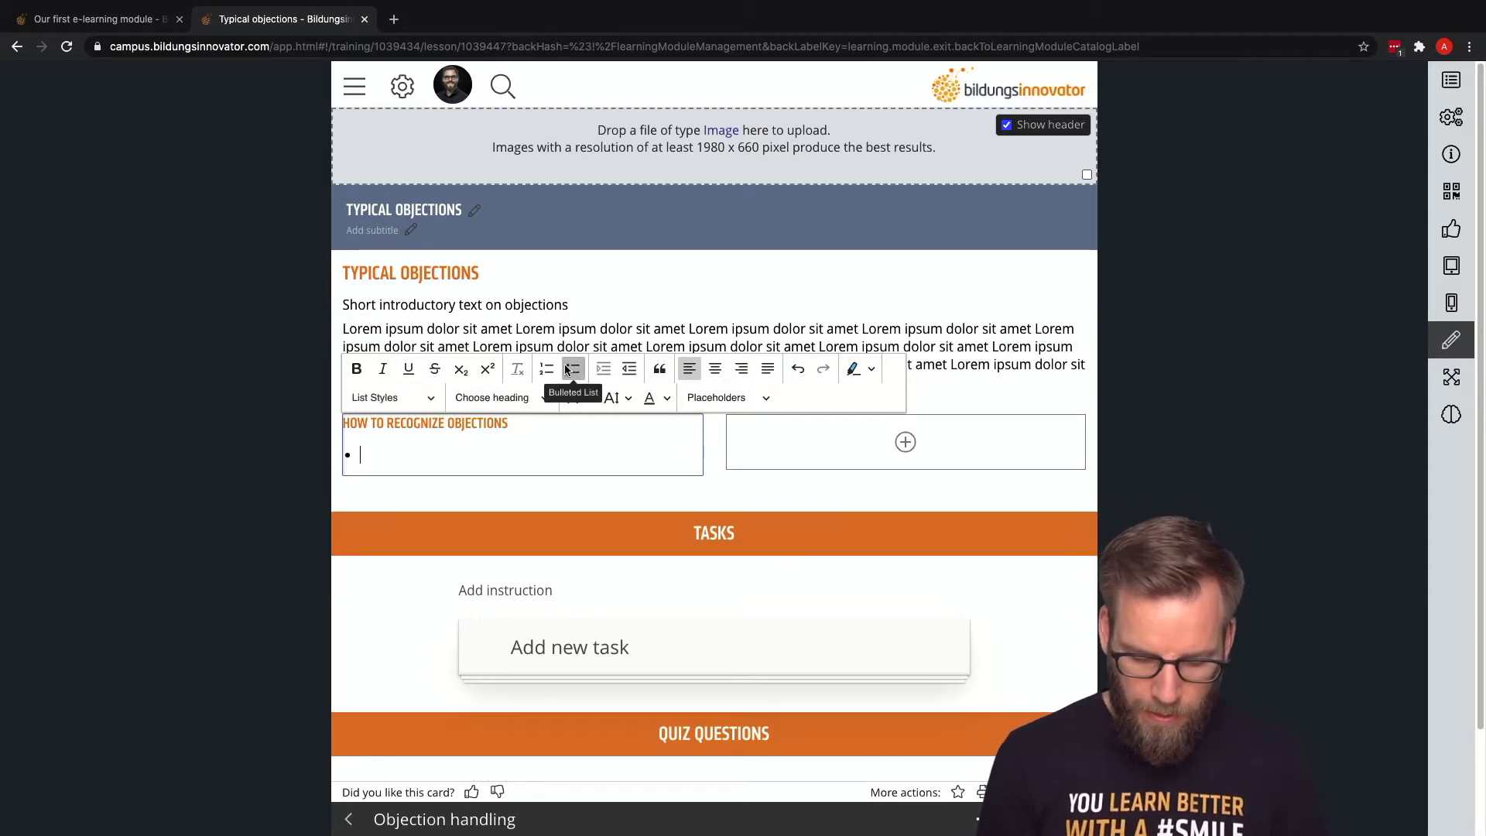
text(characteristic 1)
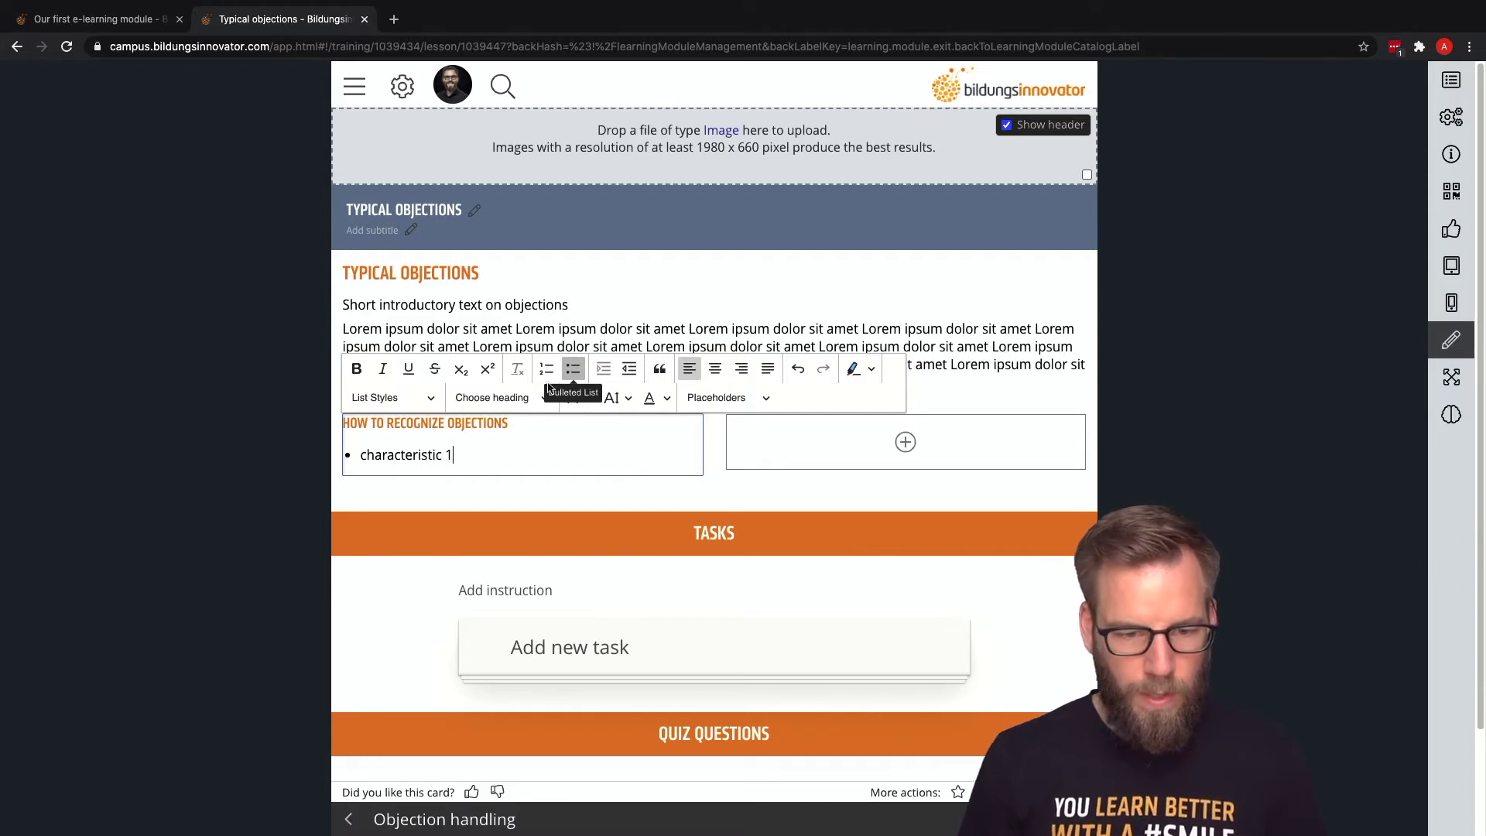
Duplicate the "characteristic 1" bullet, number the five items characteristic 1 to characteristic 5, and finish editing the text element
drag(478, 455, 223, 442)
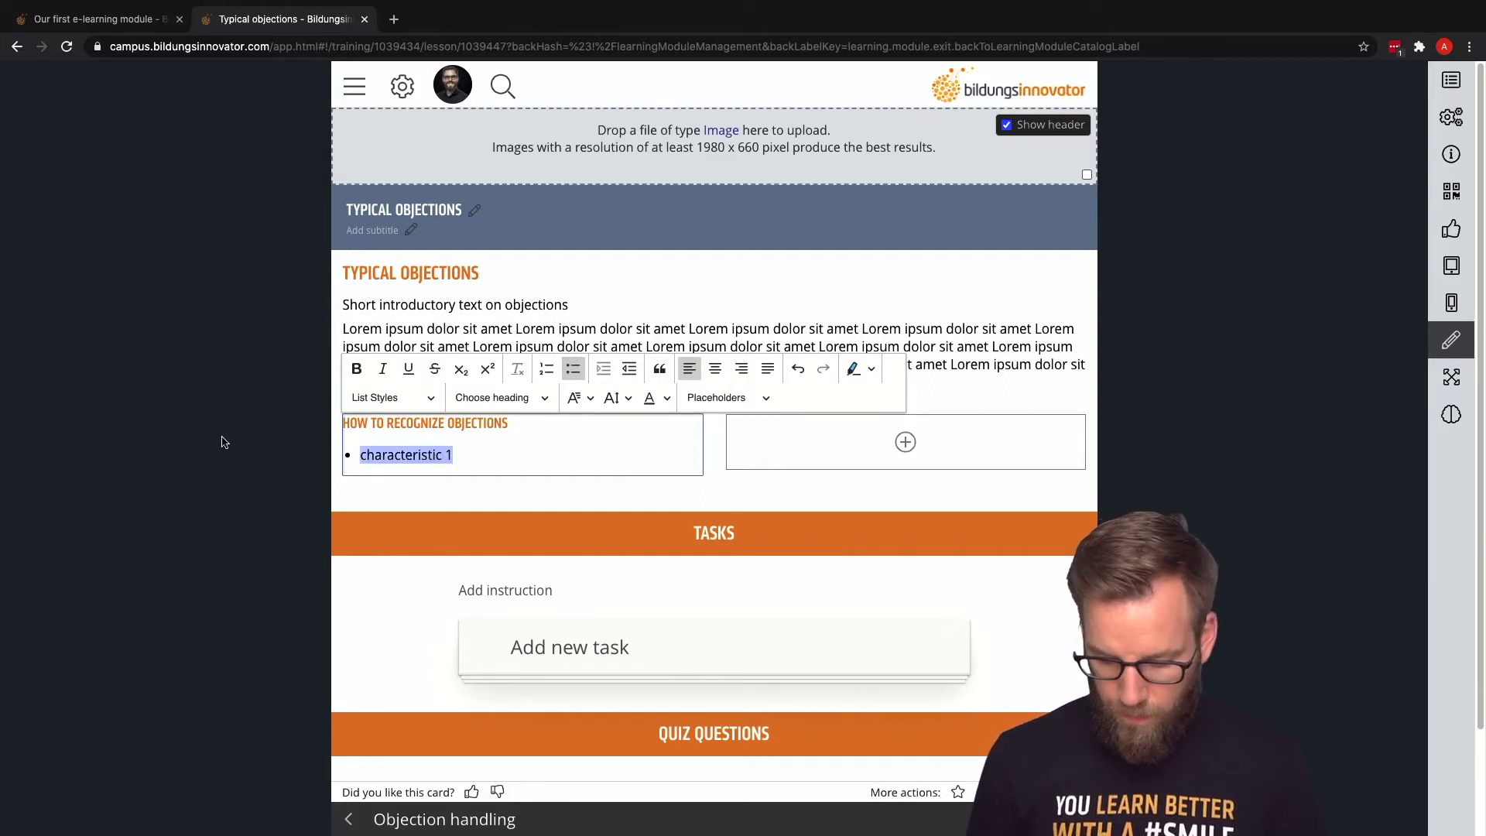
key(ctrl+c)
key(Right)
key(Return)
key(ctrl+v)
key(Return)
key(ctrl+v)
key(Return)
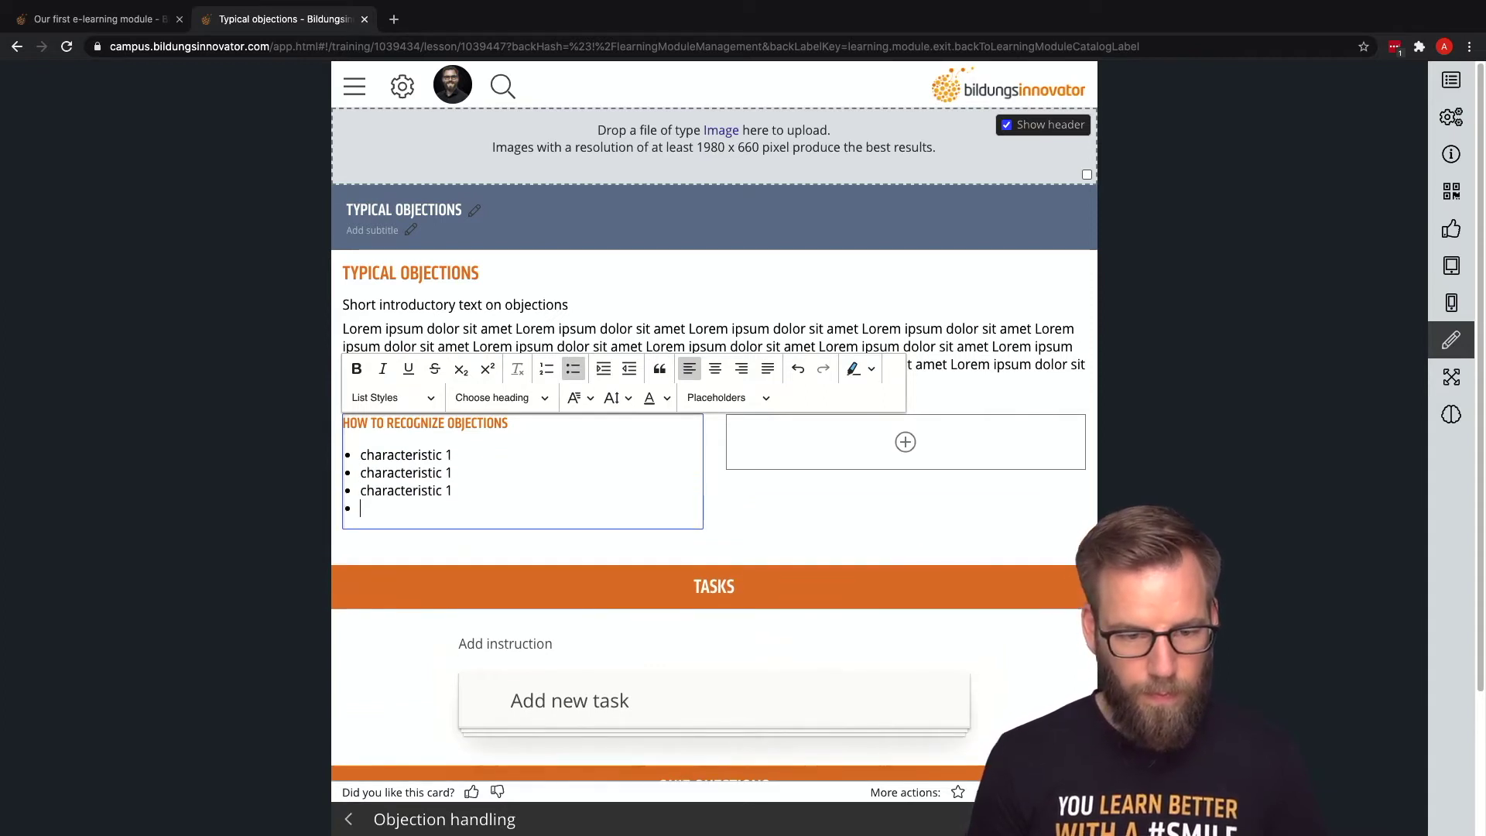
key(ctrl+v)
key(Return)
key(ctrl+v)
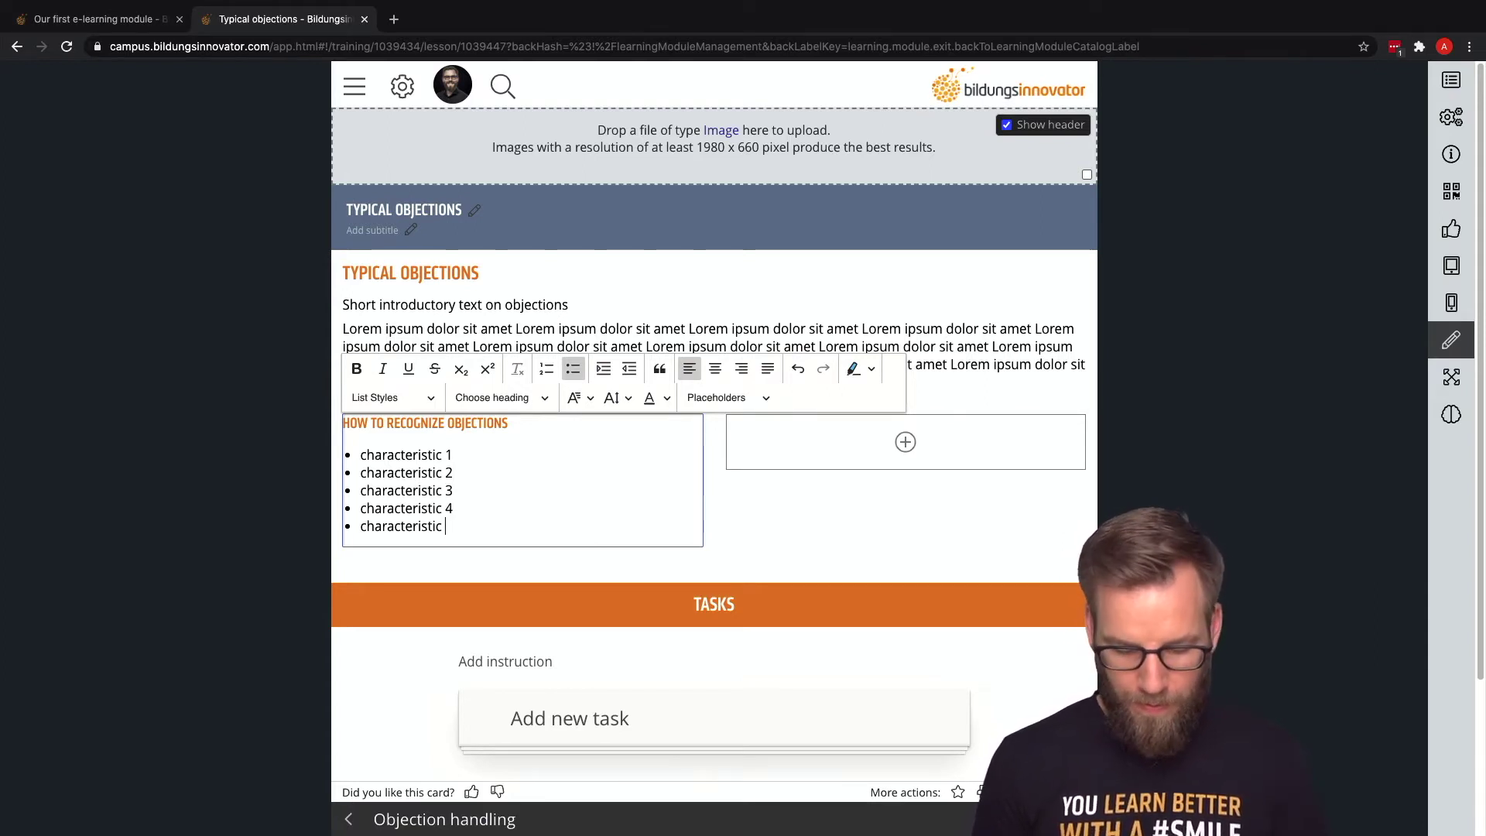
click(132, 484)
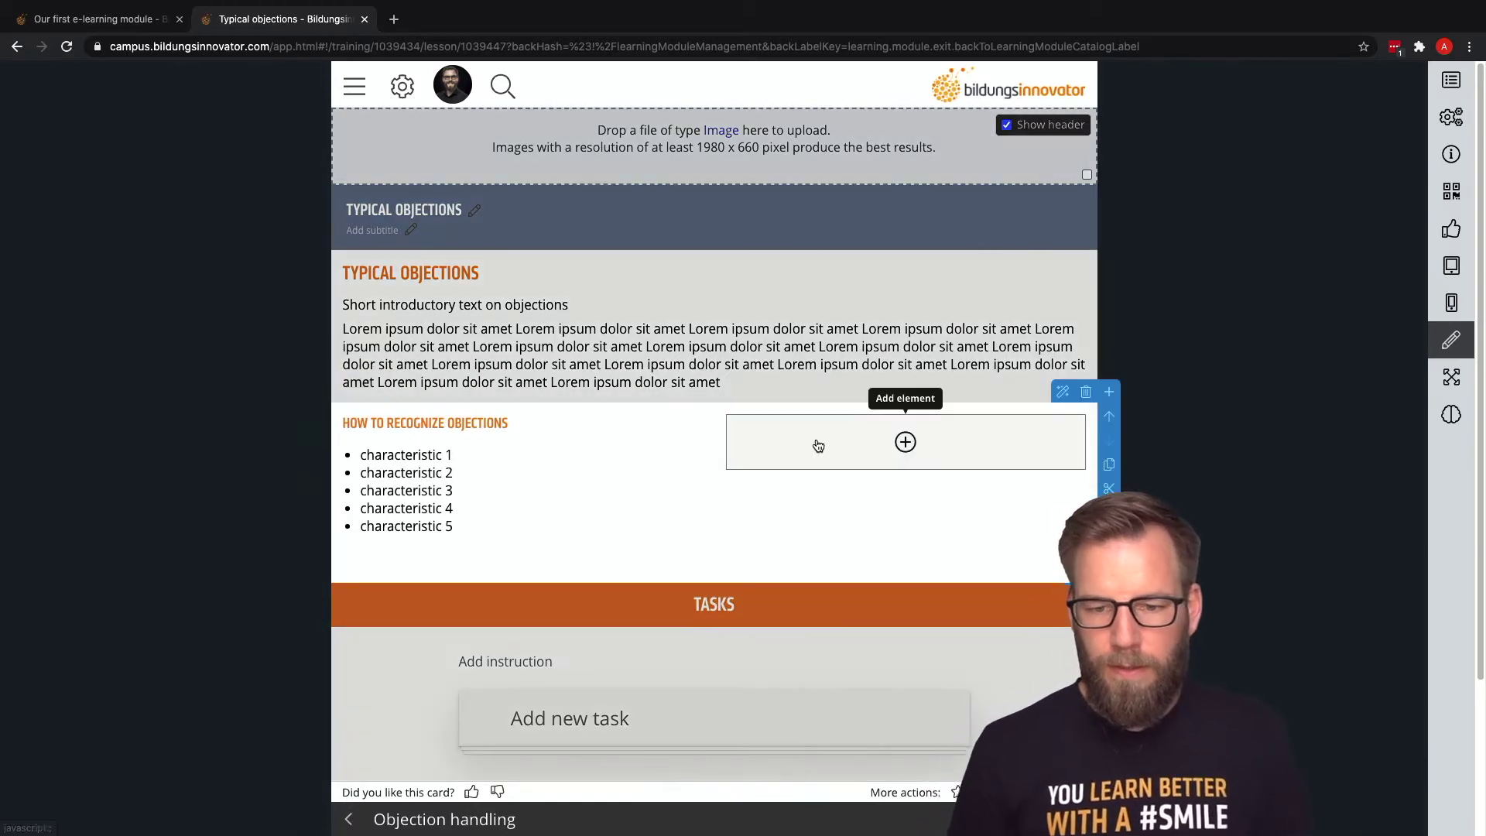
Insert an image element in the right column and upload GettyImages-1089409024.jpg from the desktop folder into it
click(906, 442)
click(631, 256)
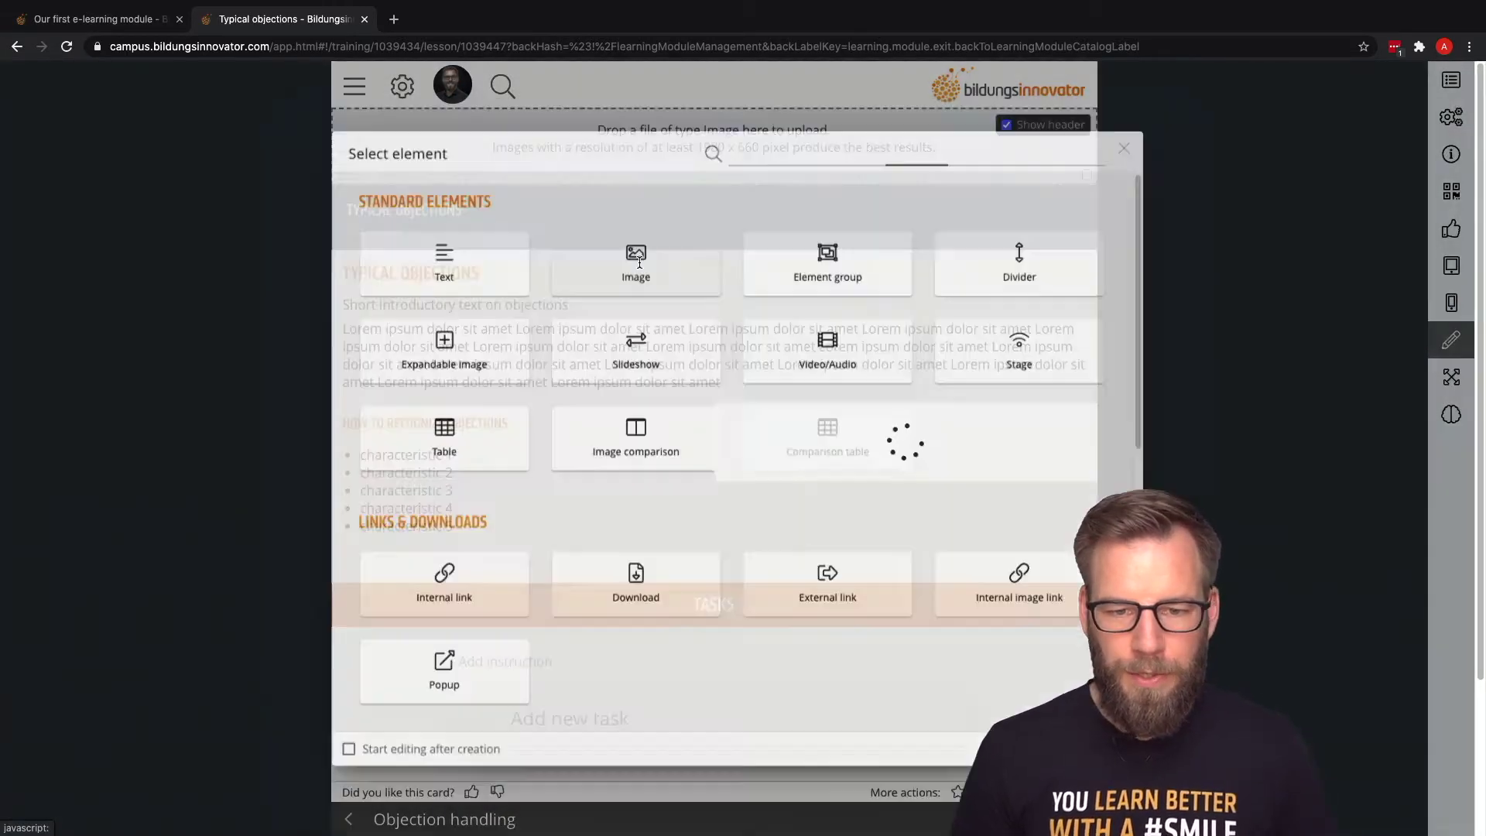
click(906, 464)
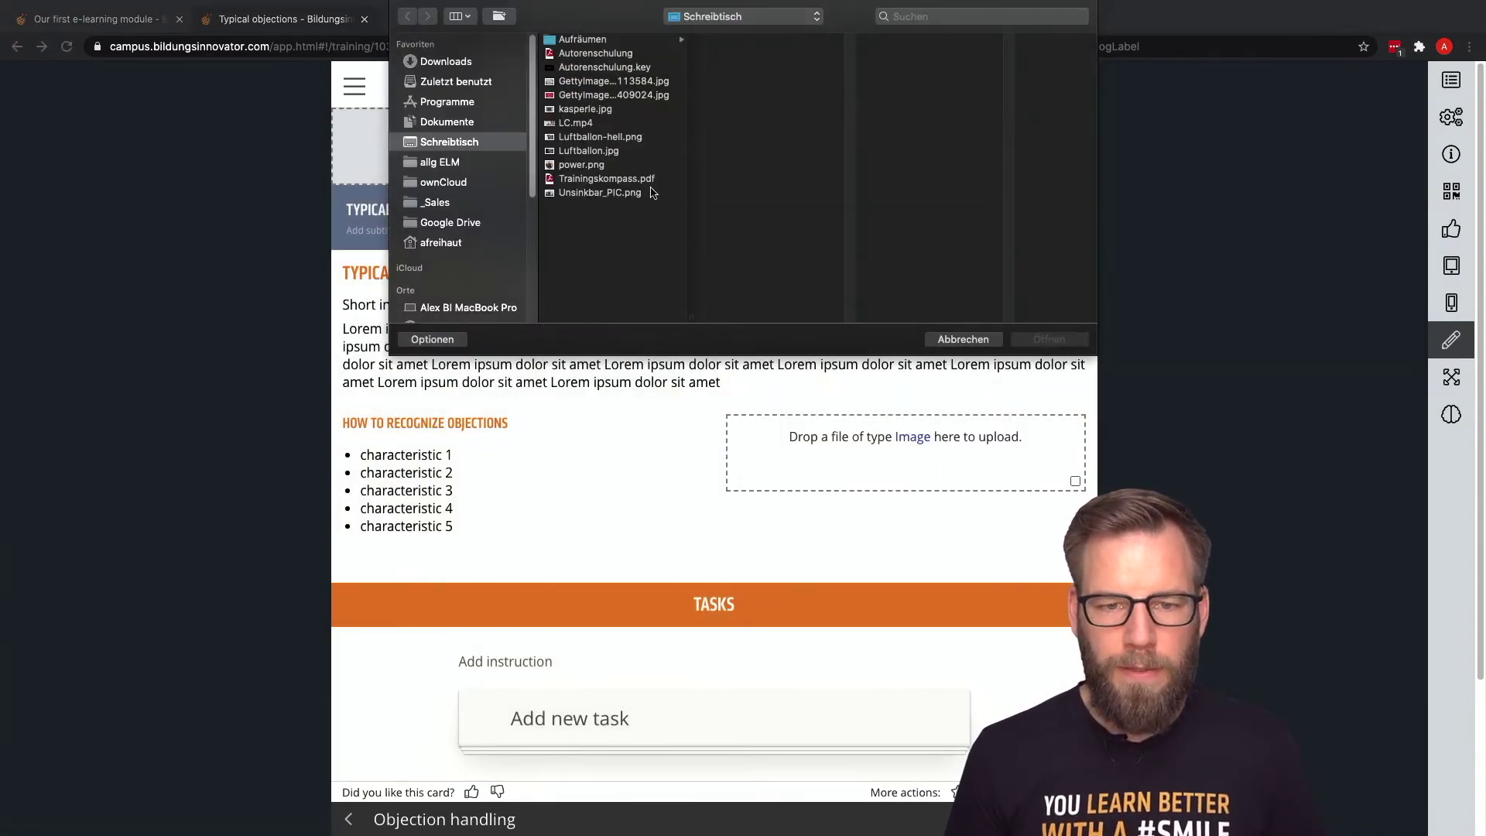
click(622, 96)
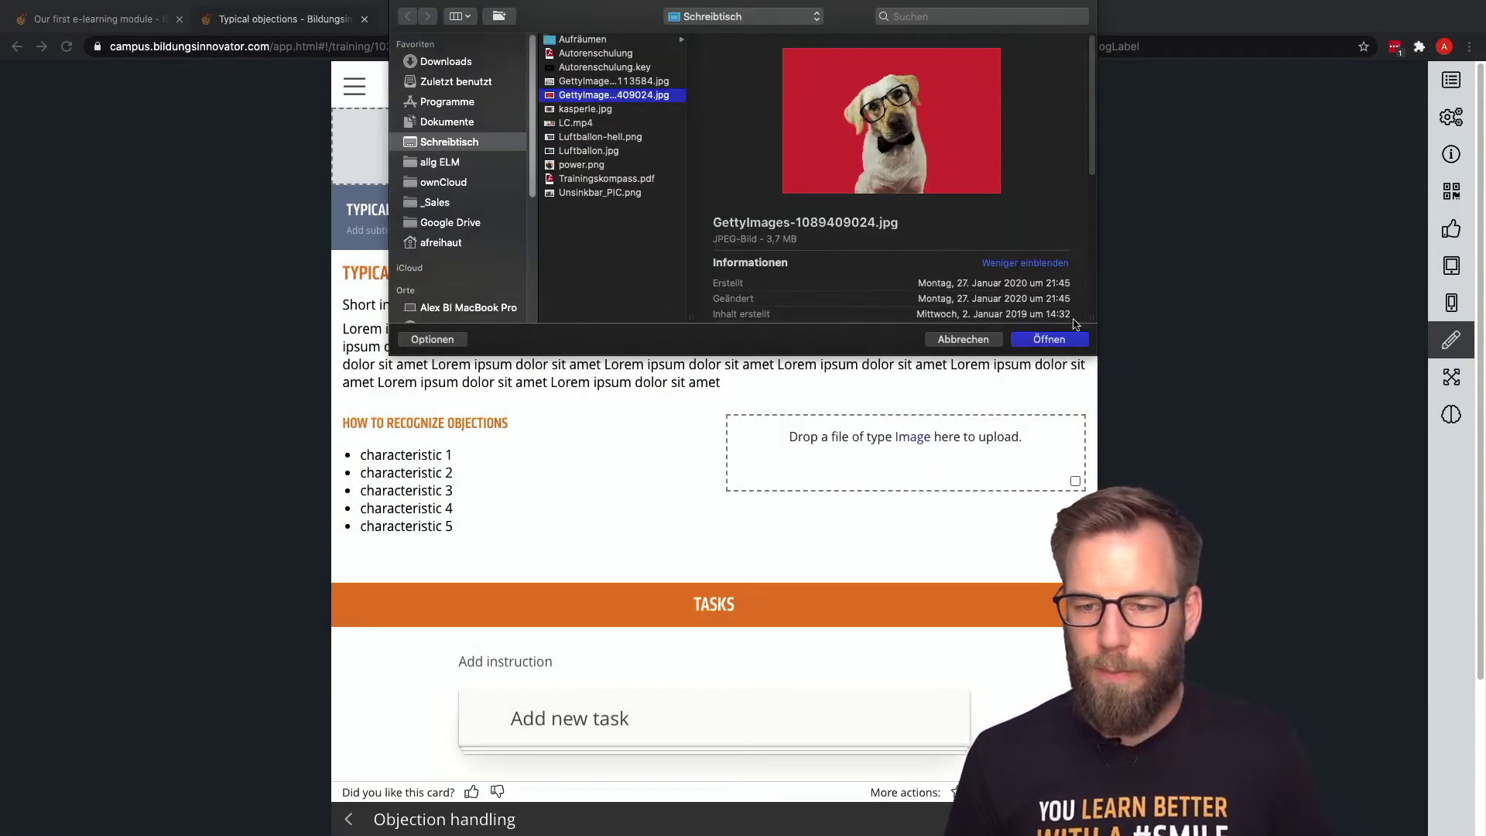
click(1049, 339)
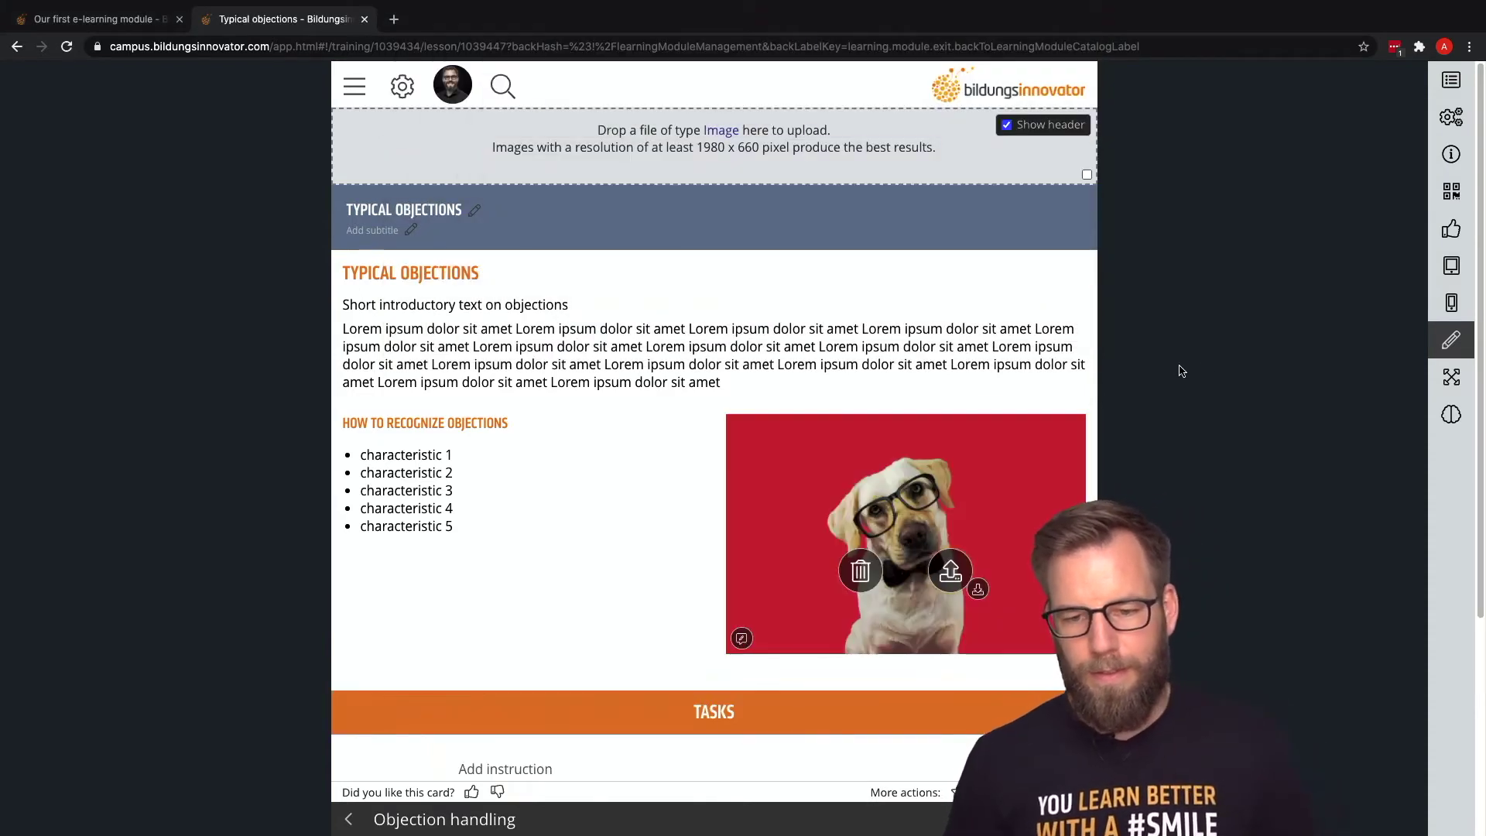
Swap the two columns' contents by cutting and pasting, with the dog image on the left and the characteristics list on the right
scroll(1180, 371, down, 1)
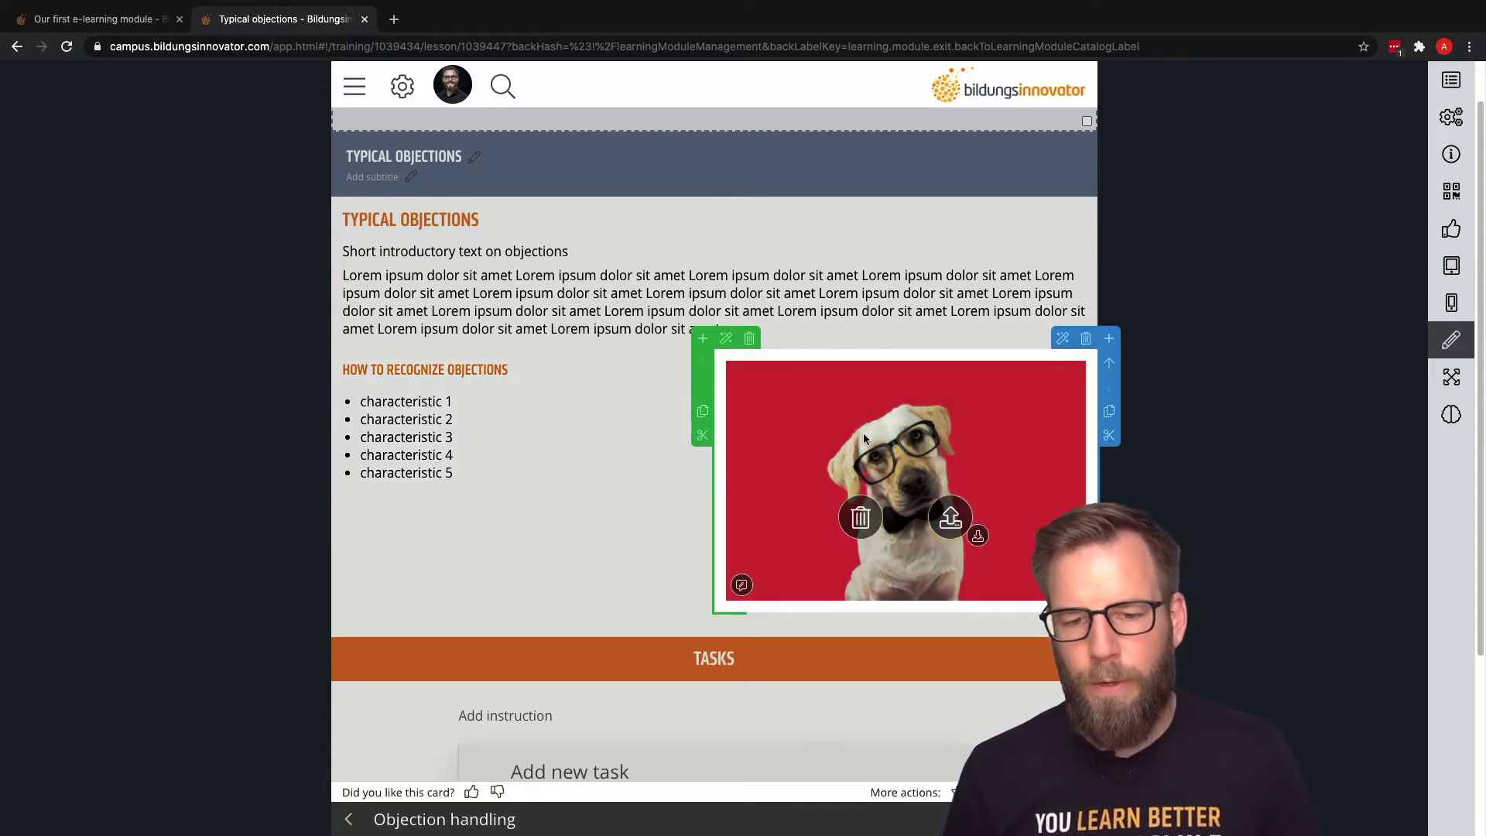
click(702, 435)
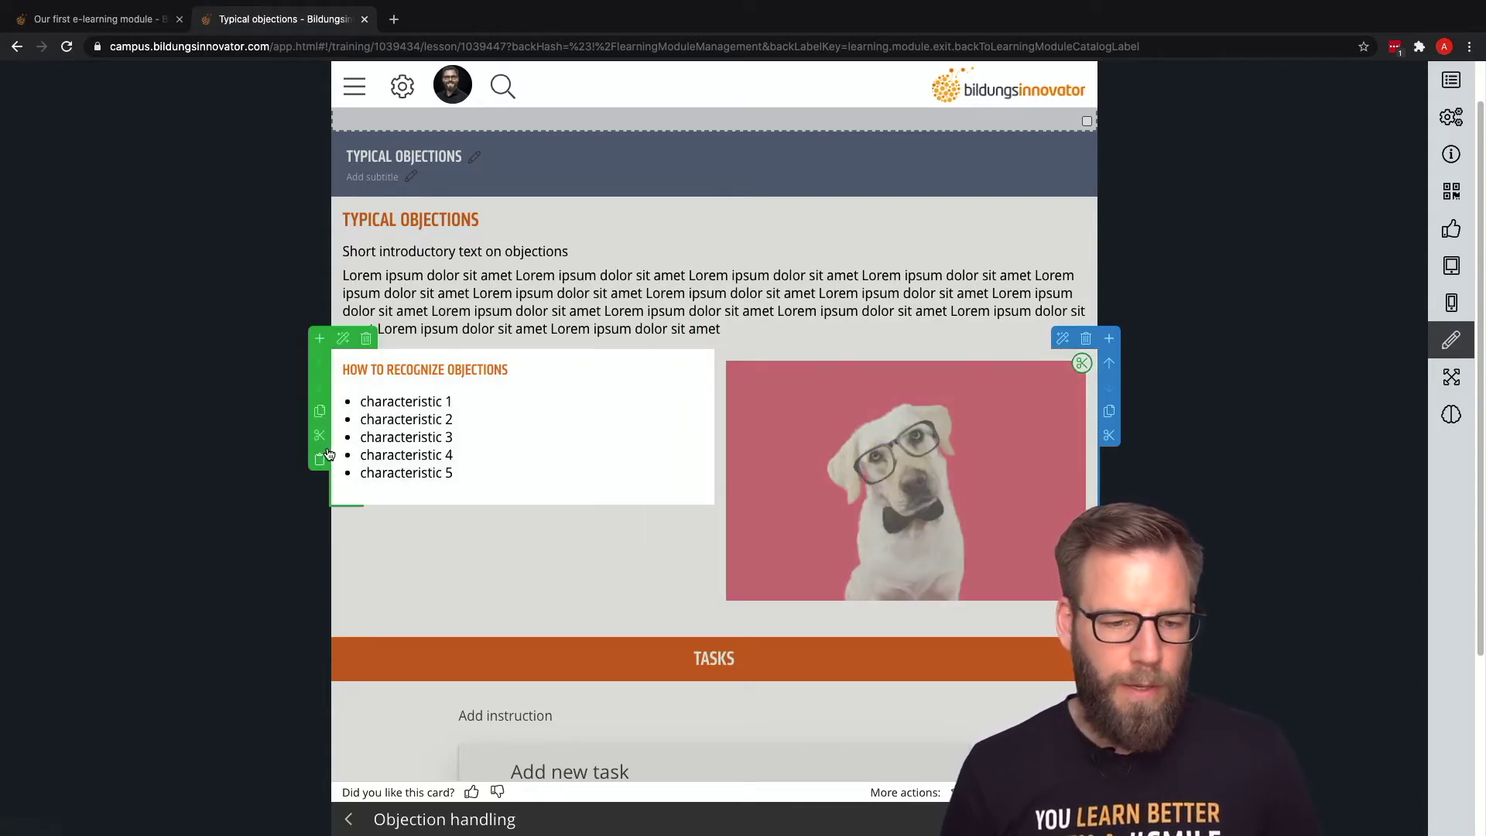
click(320, 458)
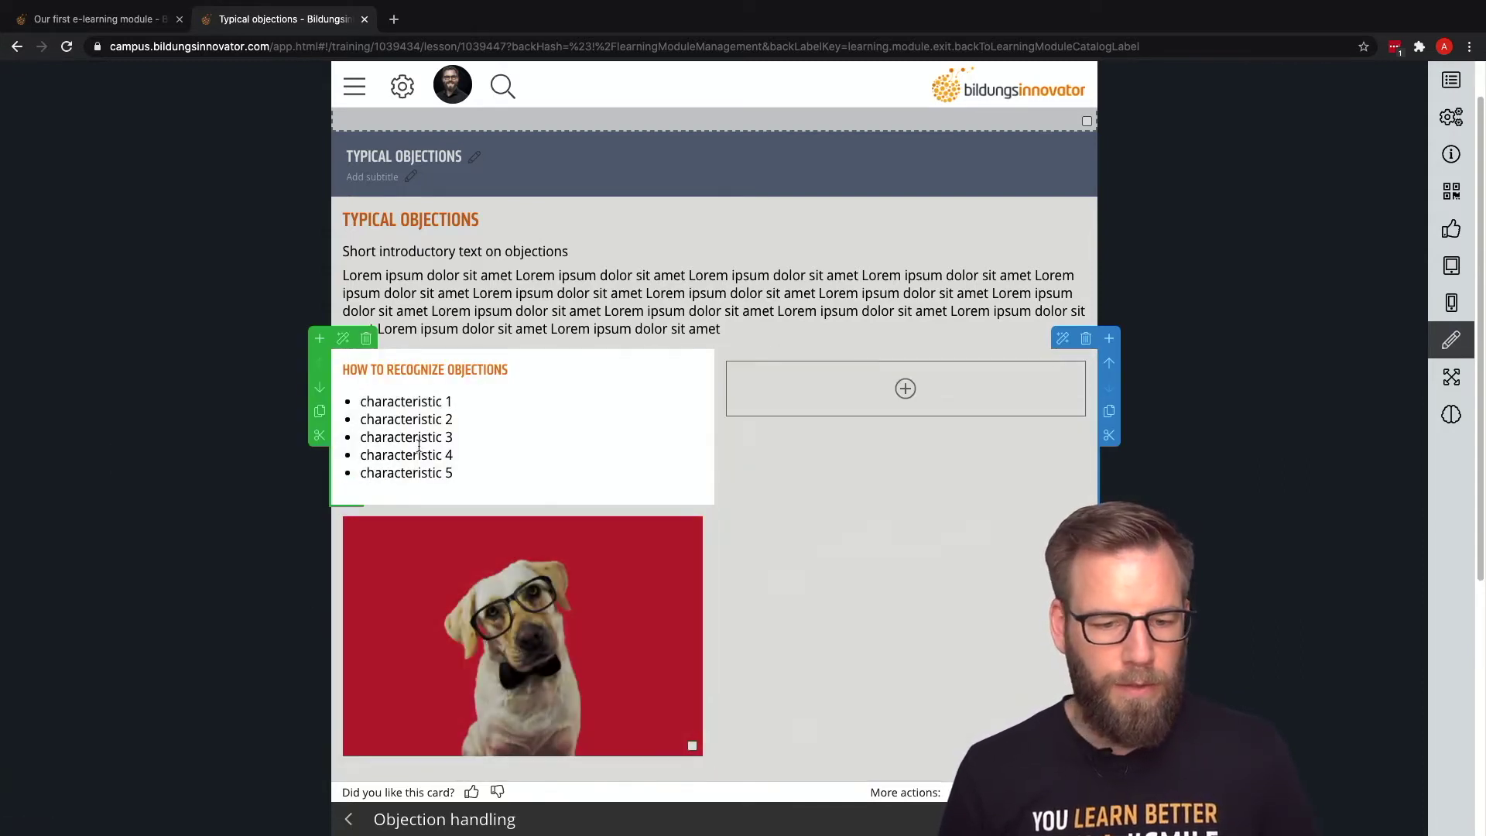
click(320, 436)
click(986, 389)
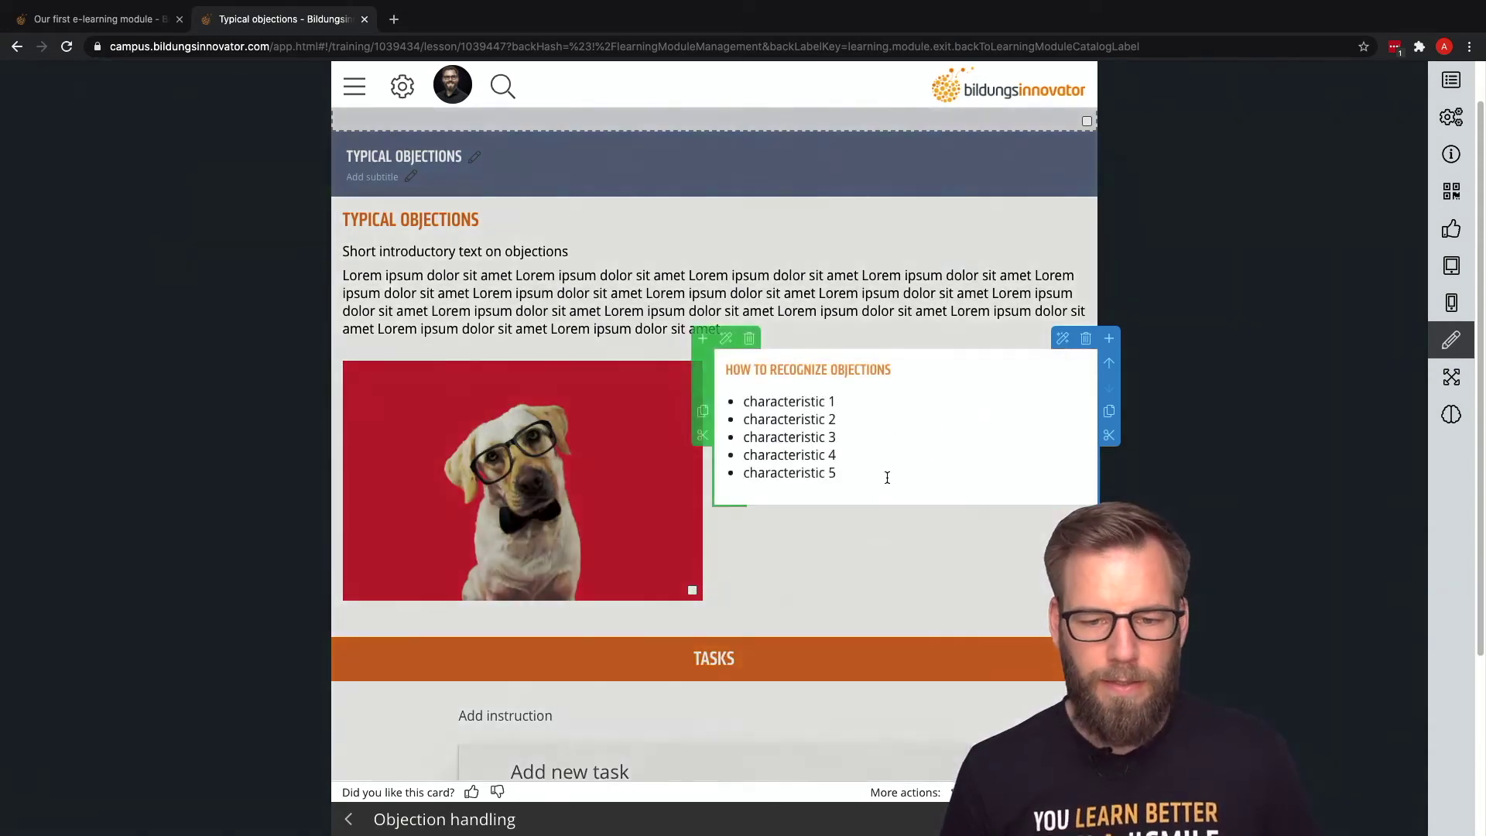
Append a full-width single-column row below the image and list row and open the element selection for it
scroll(1307, 541, down, 1)
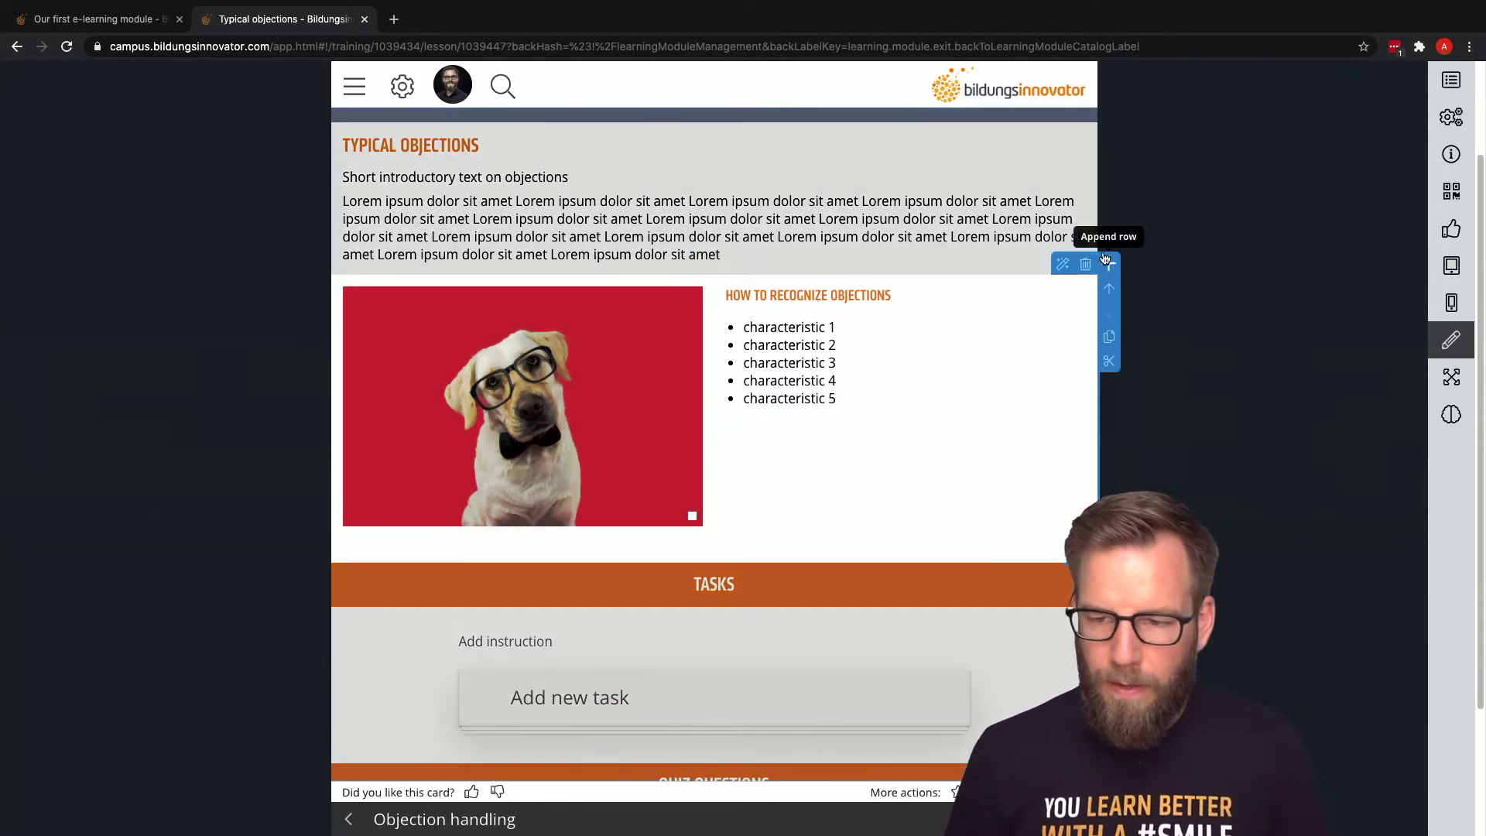
click(1109, 264)
click(686, 206)
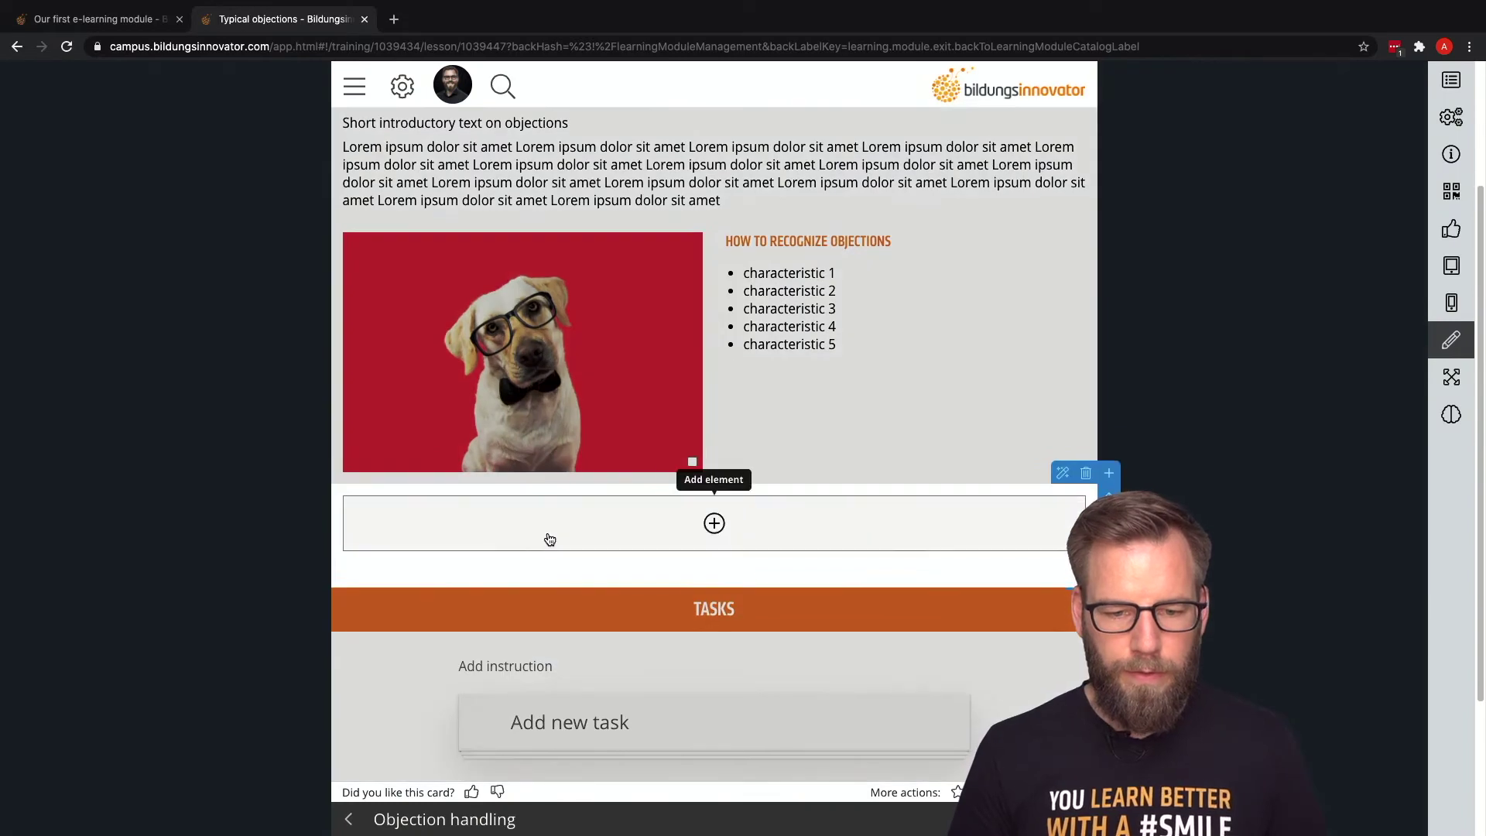
click(550, 539)
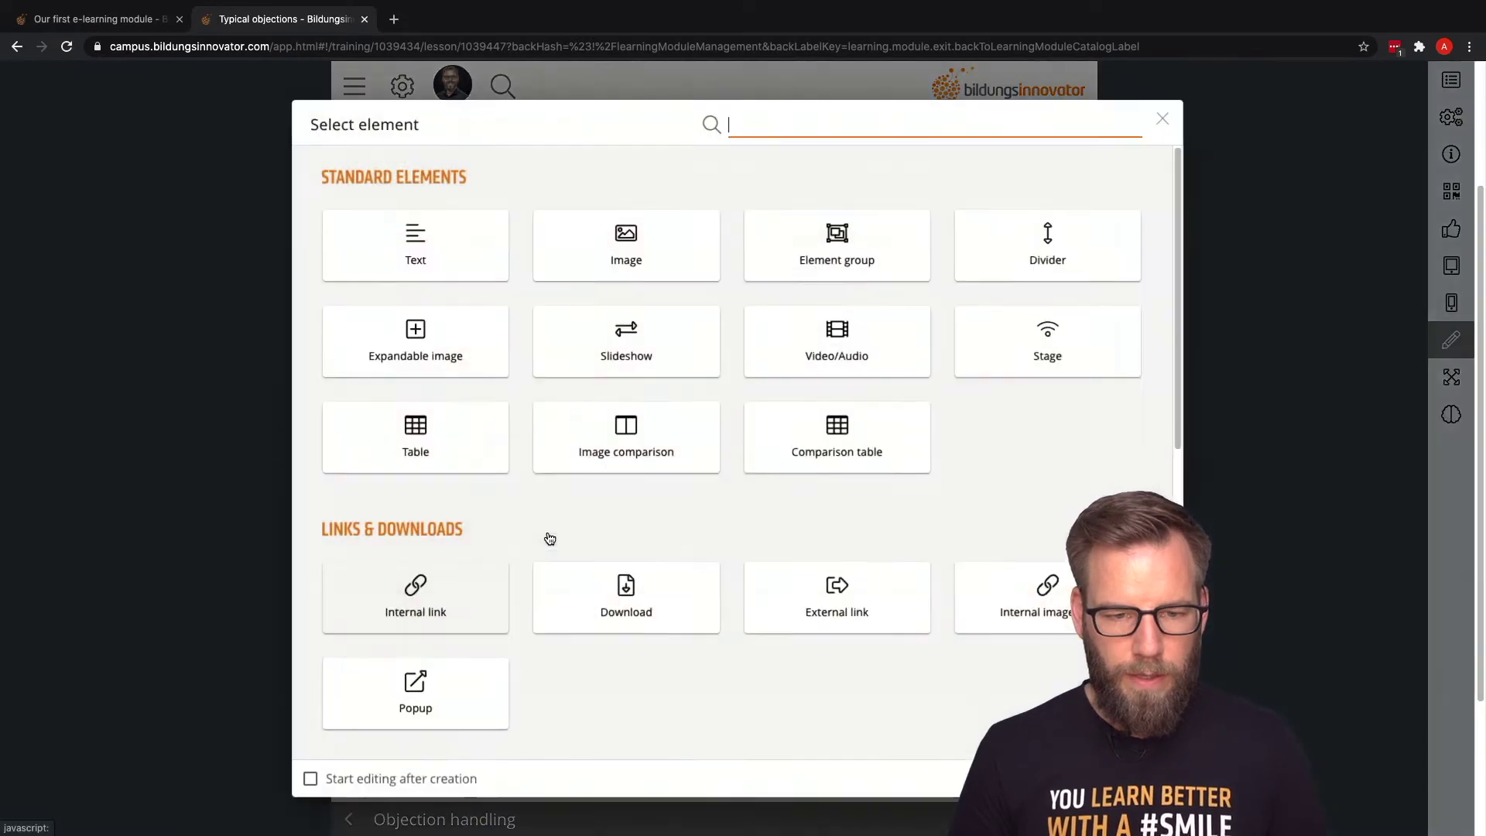
text(Ob)
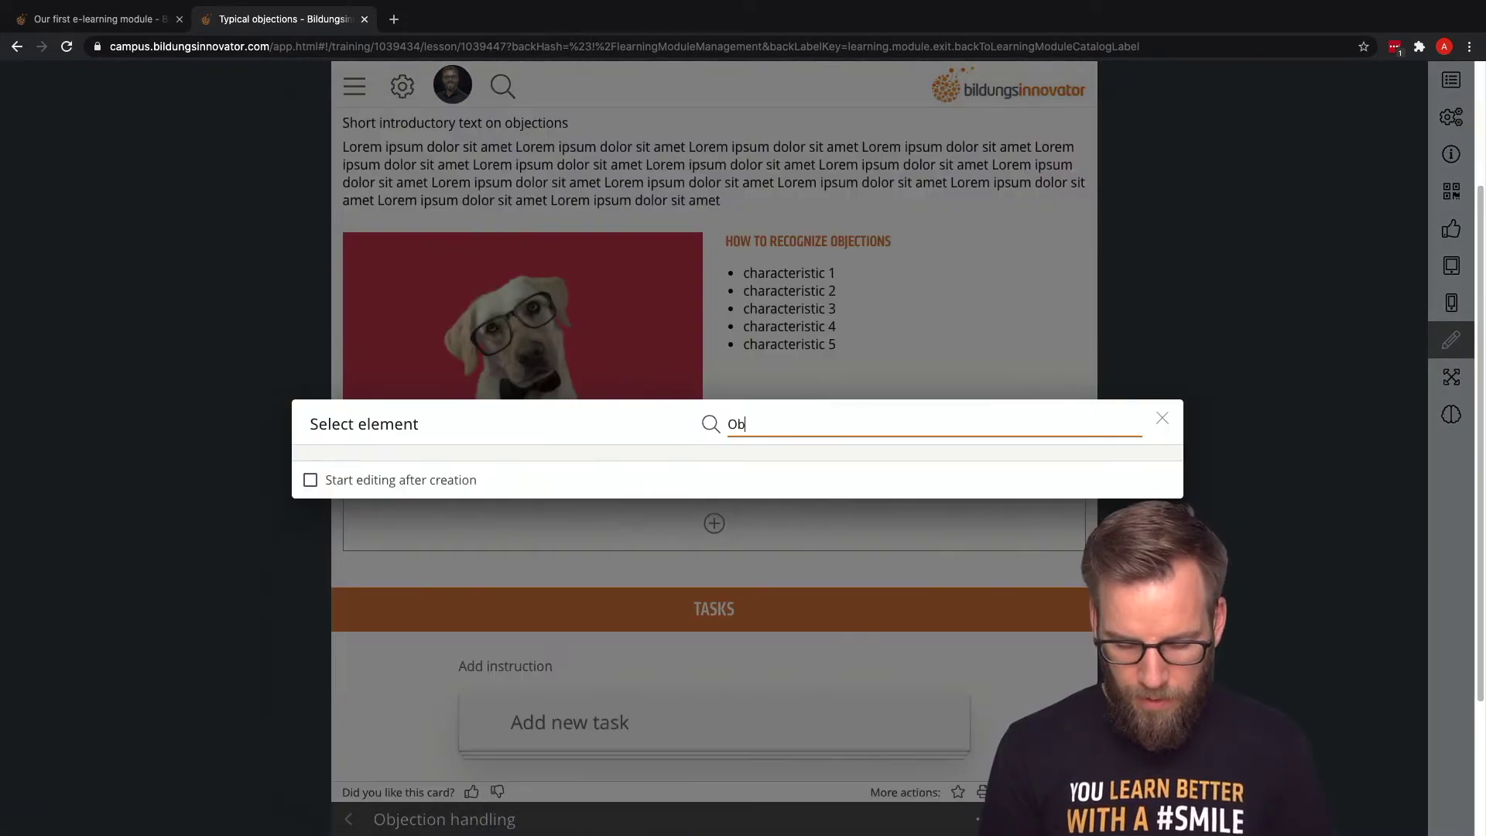
key(BackSpace)
key(BackSpace)
key(BackSpace)
key(BackSpace)
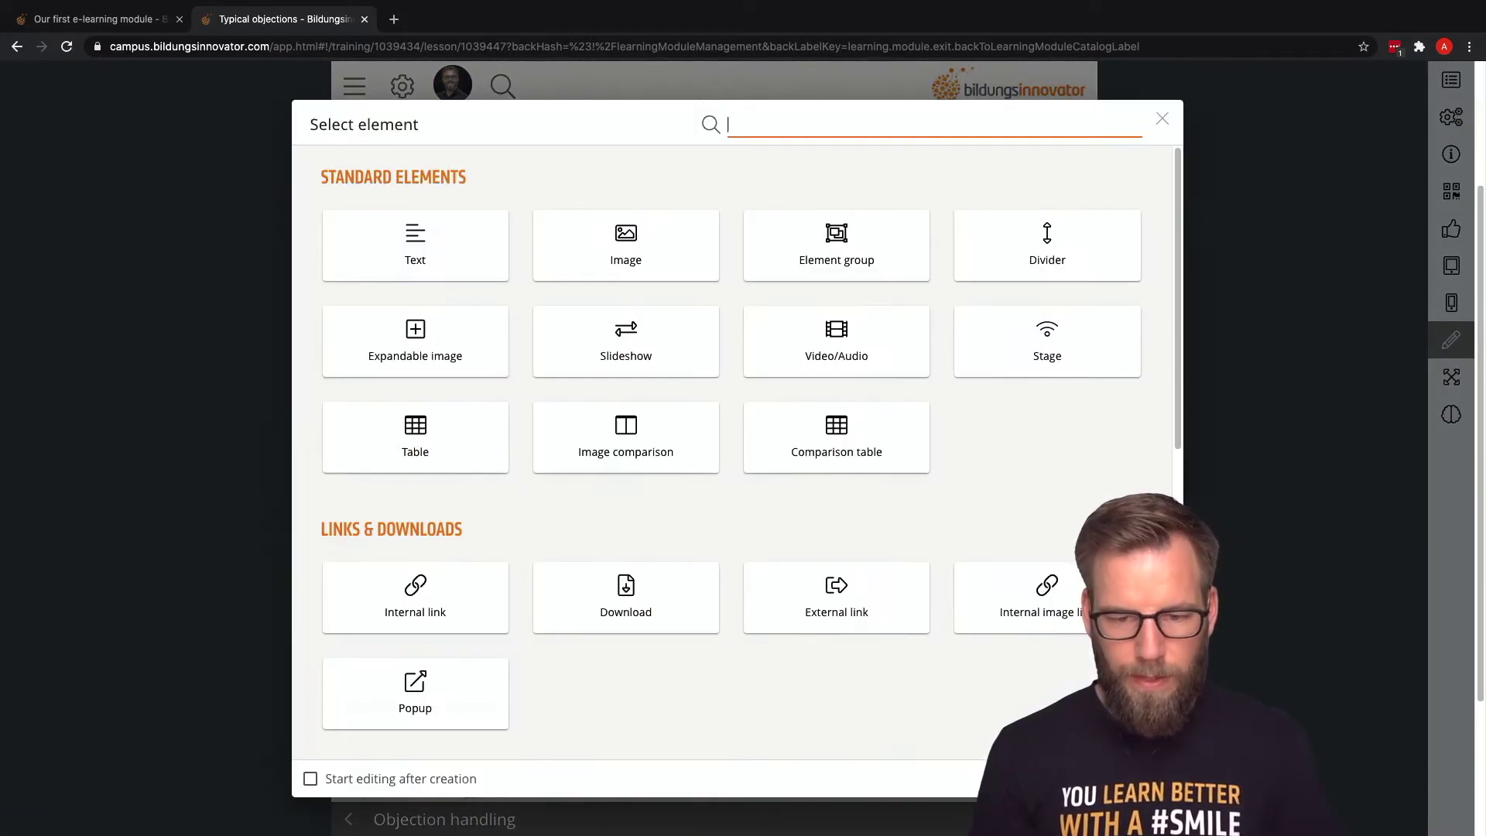
Insert a text element in the new row and replace its placeholder text with "Ojection or not?"
click(395, 257)
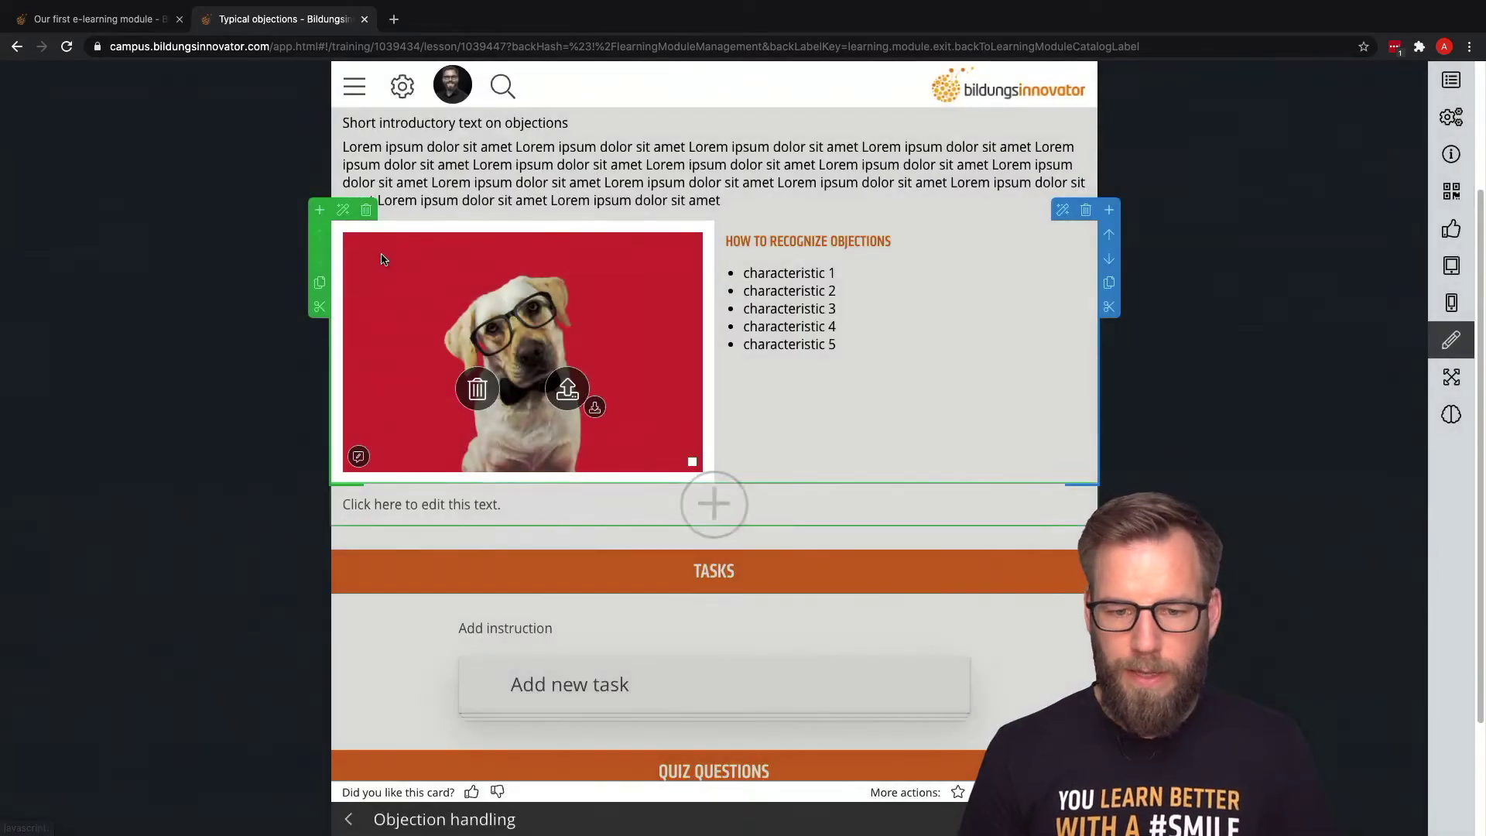
click(527, 505)
triple_click(526, 507)
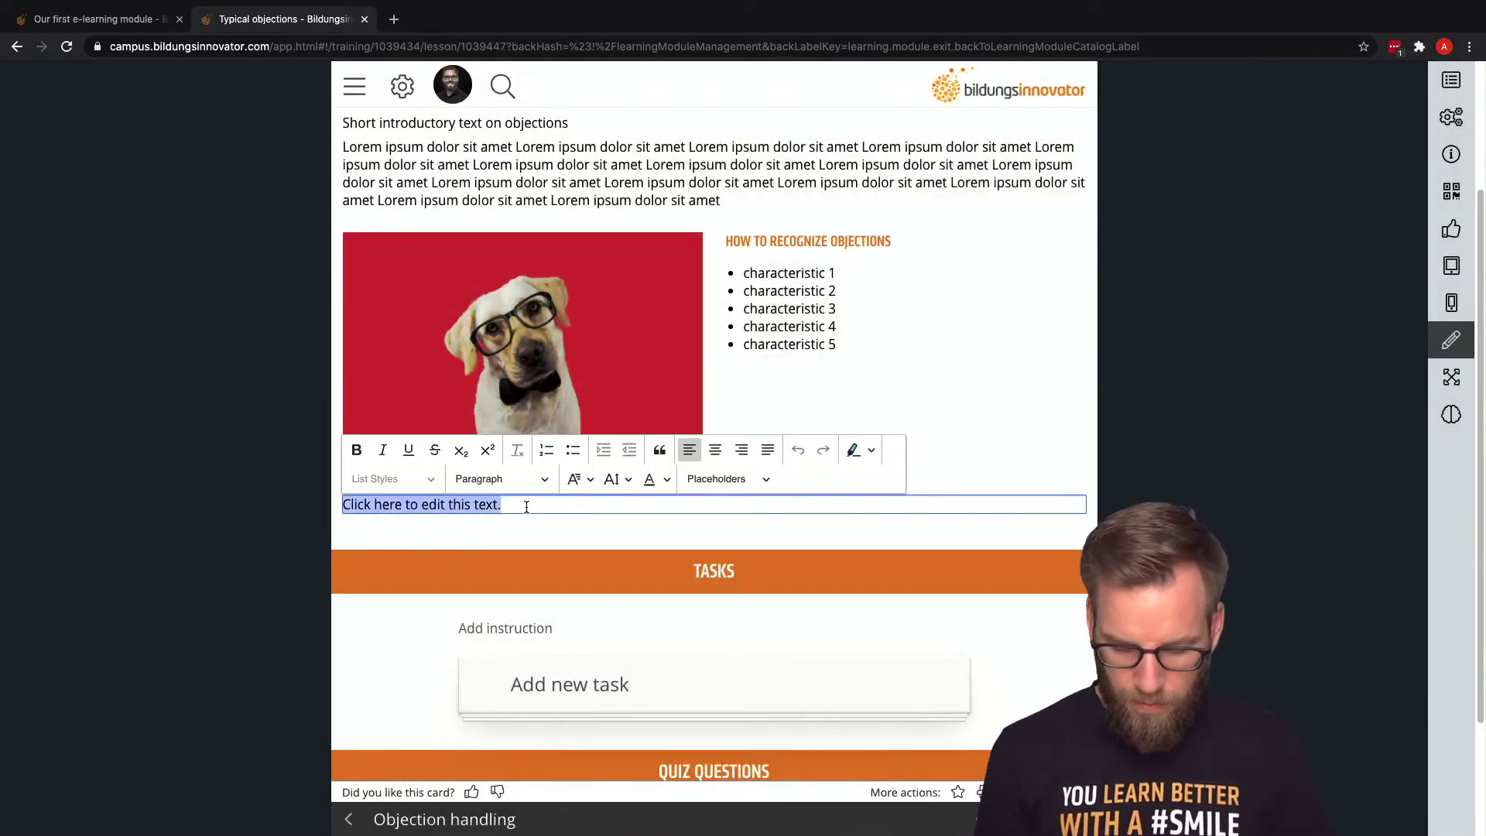
text(Ojection or)
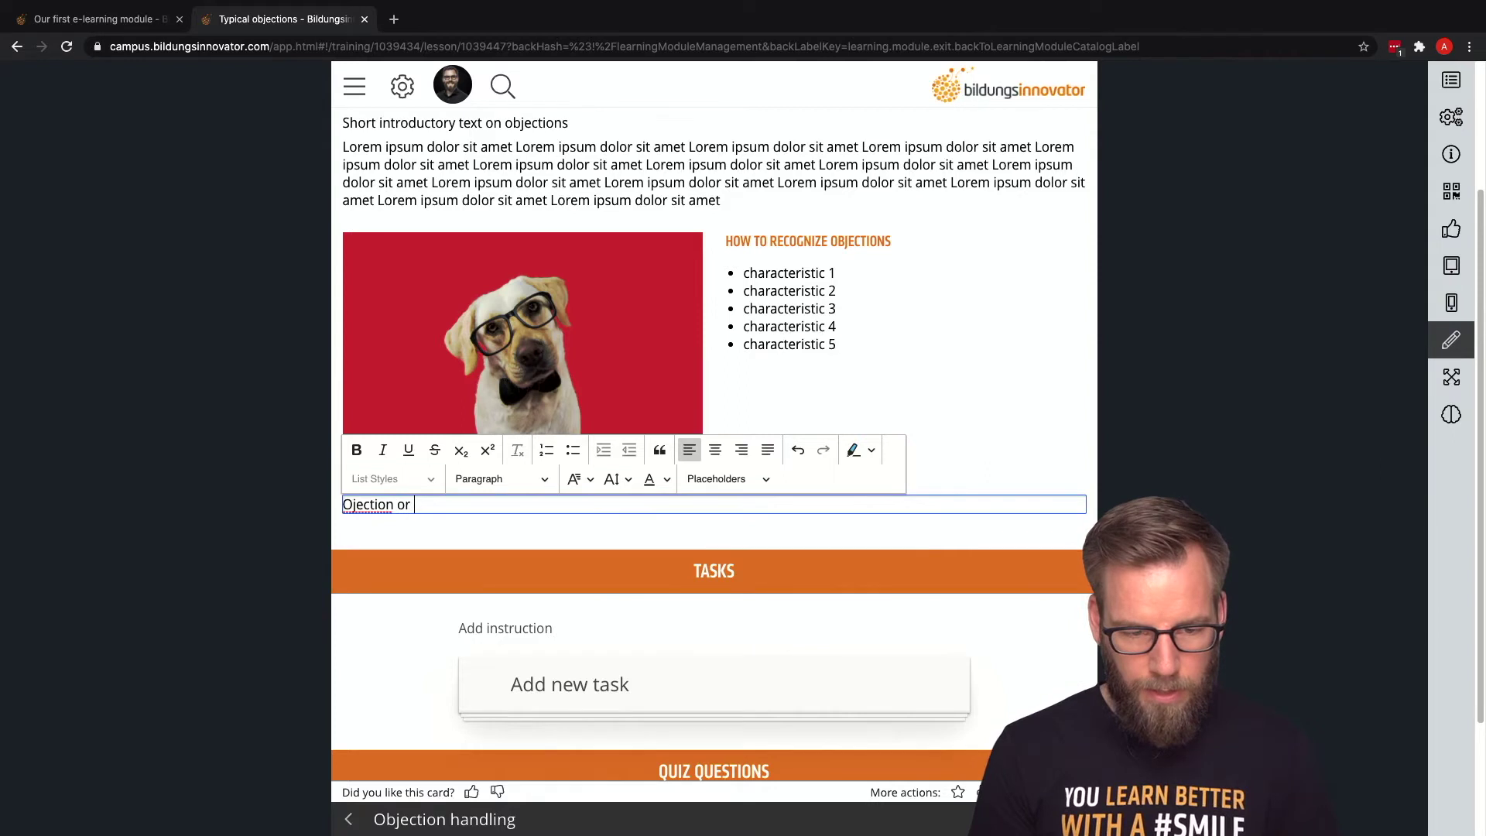
Format the "Ojection or not?" line as a heading and finish editing the text element
key(ctrl+a)
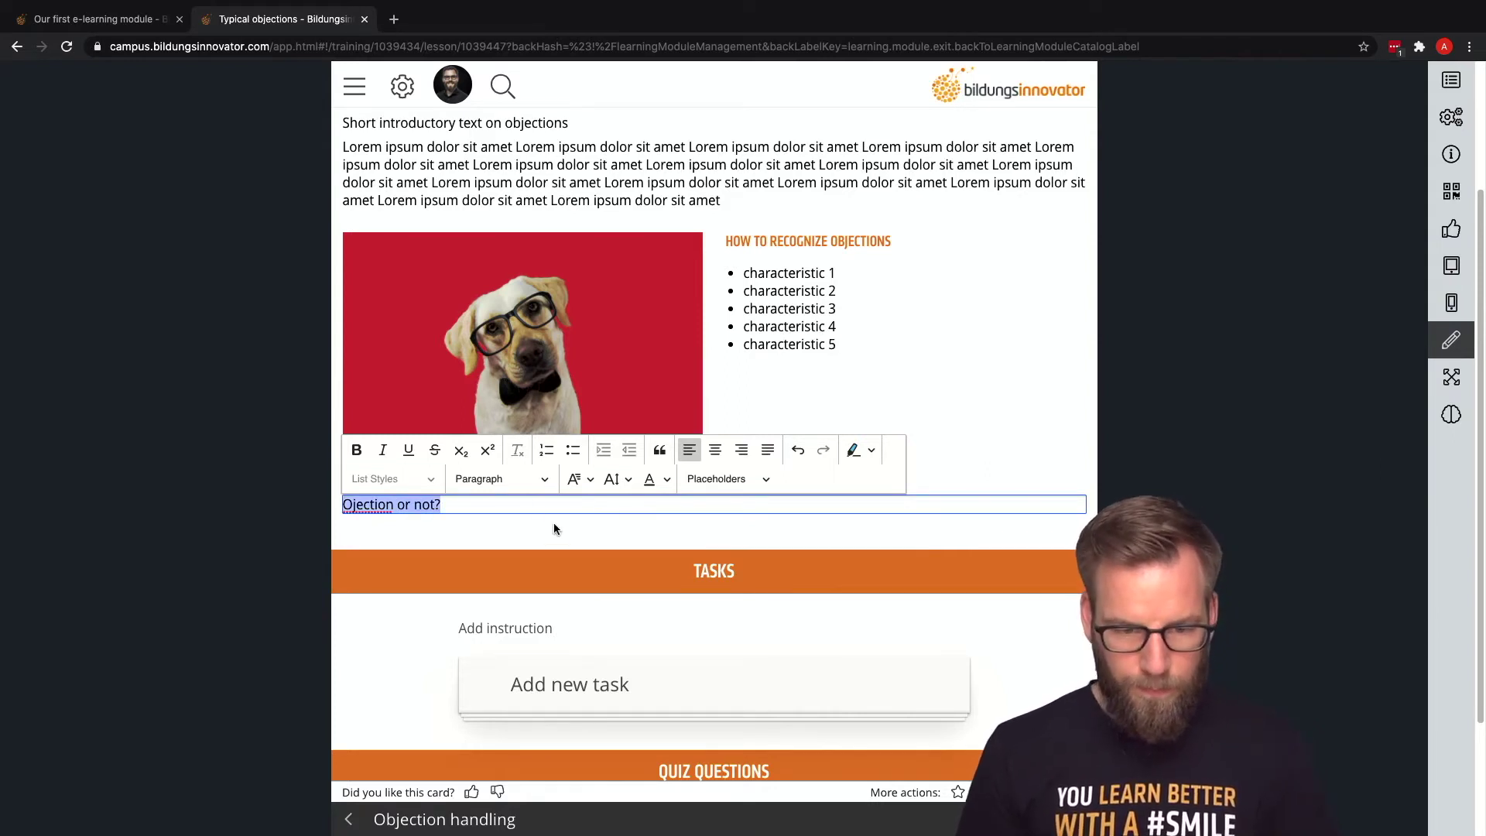
click(502, 479)
click(480, 567)
click(253, 526)
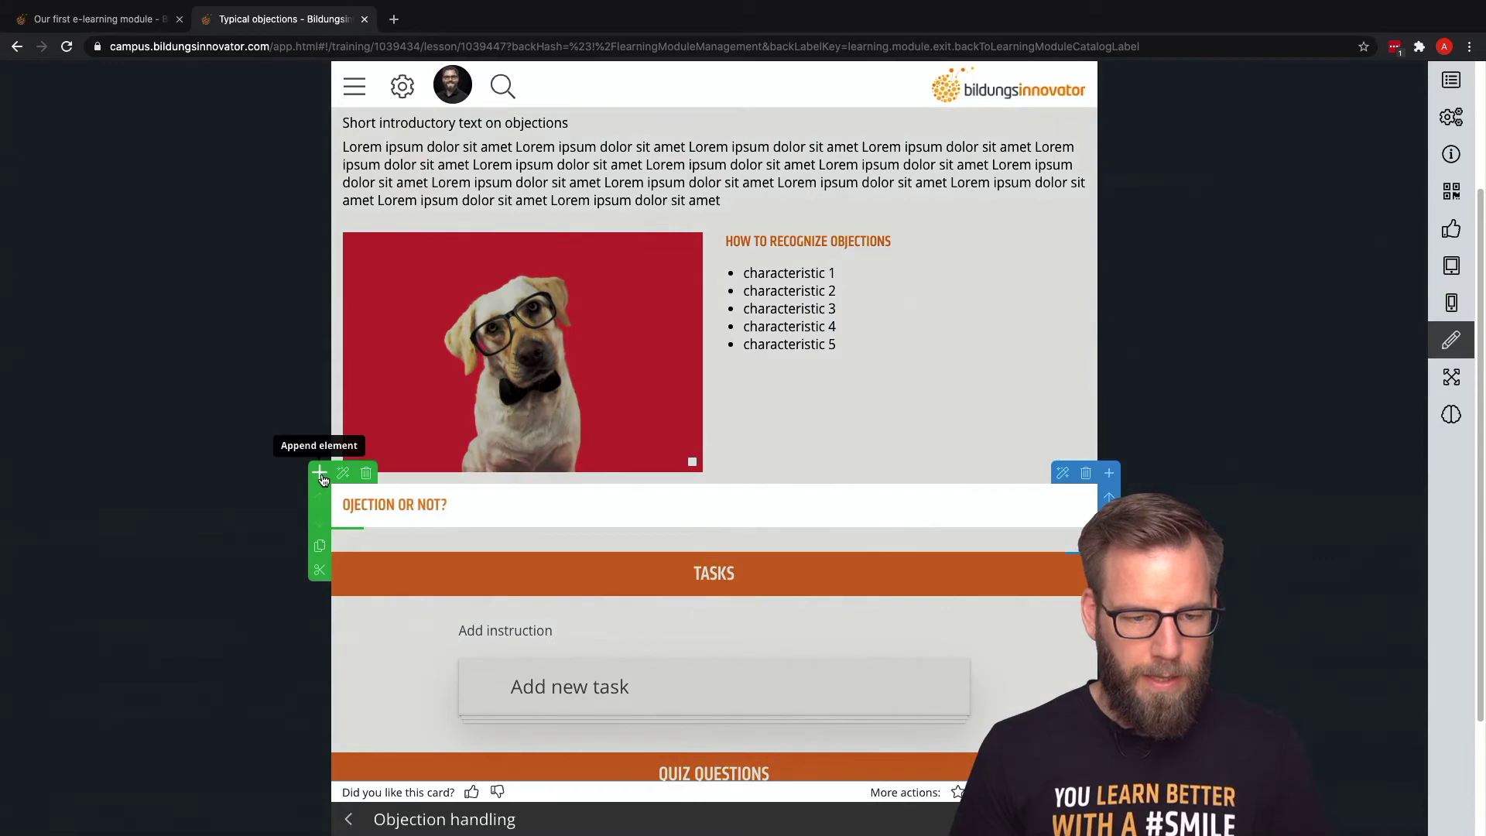
Append a Relation interaction element below the "Ojection or not?" heading
click(320, 473)
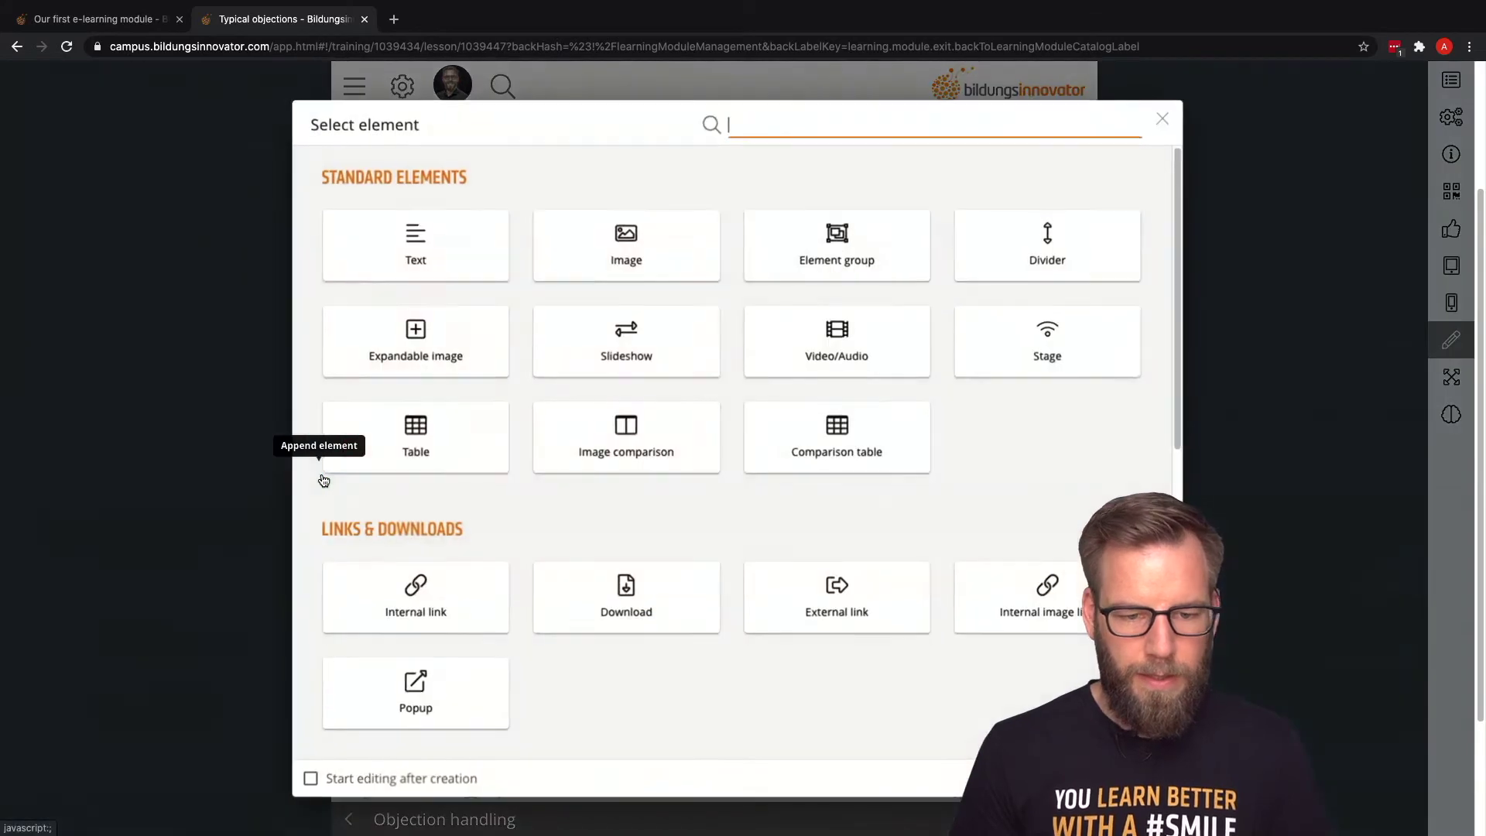
scroll(627, 523, down, 4)
scroll(626, 526, down, 3)
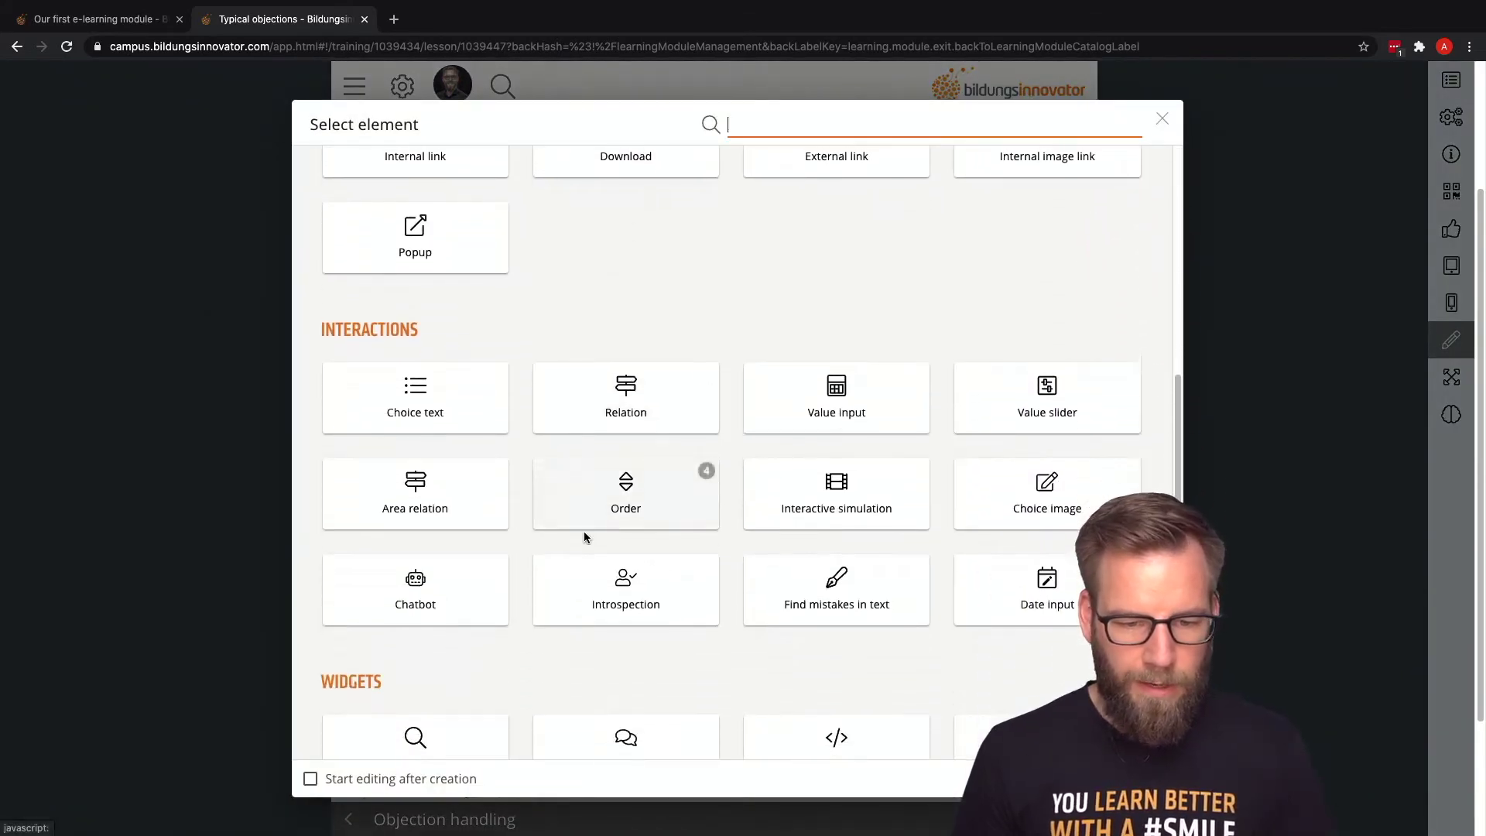
scroll(543, 540, down, 1)
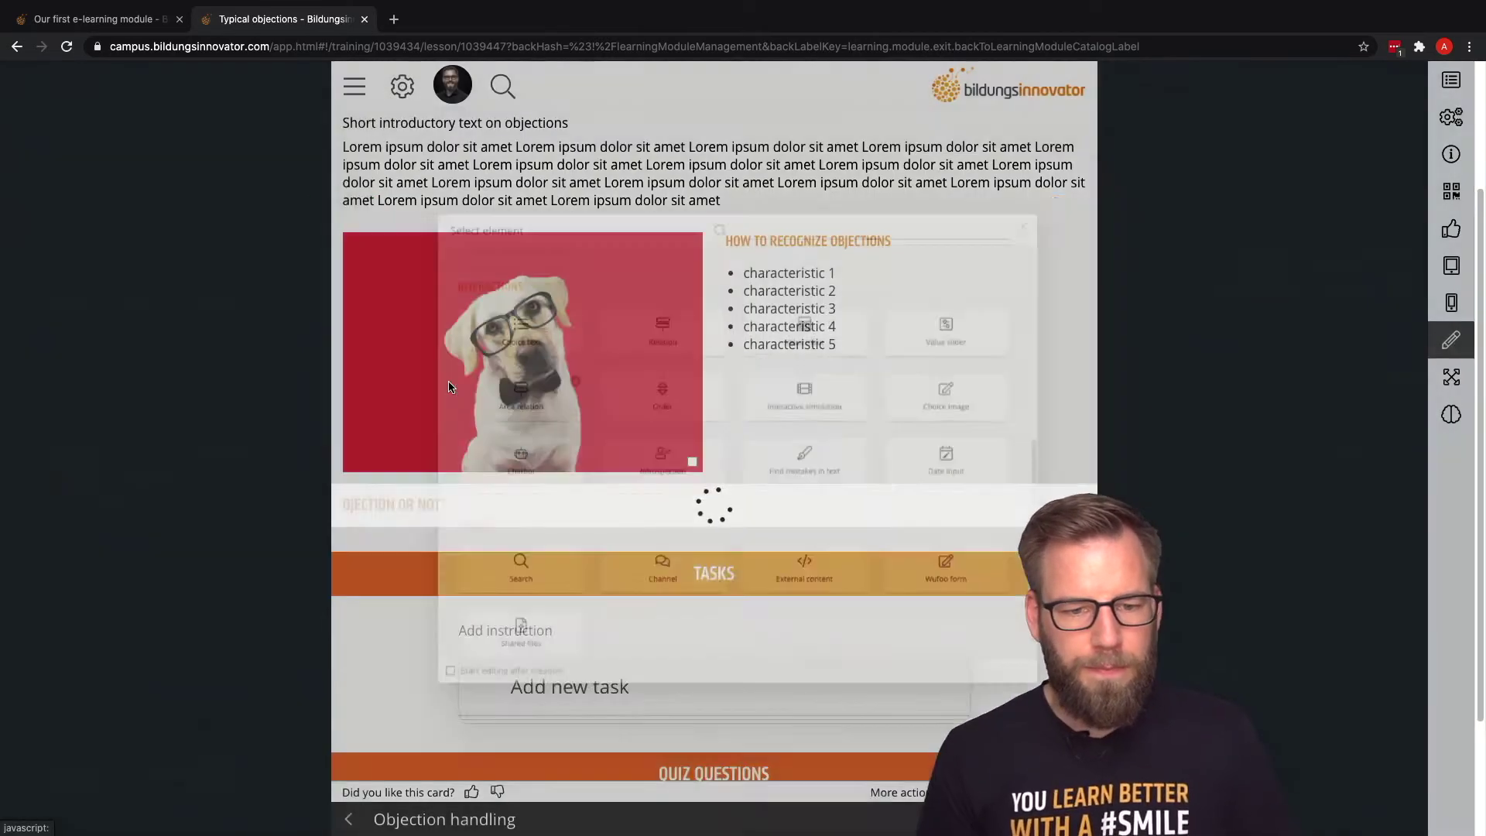
click(452, 386)
scroll(331, 494, down, 1)
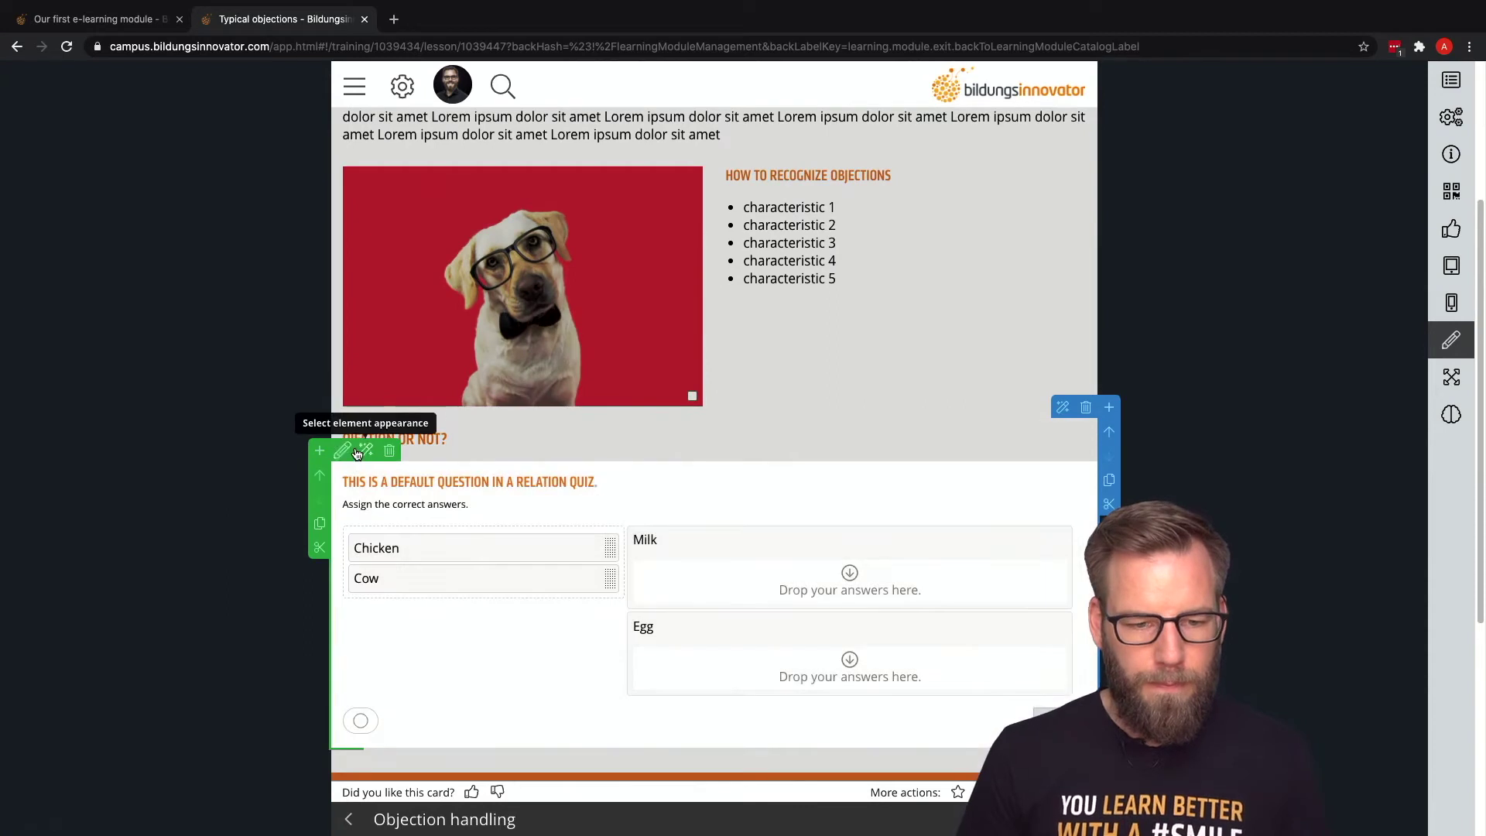
Open the relation quiz for editing and replace its default question with "Which statements are objections?"
click(338, 448)
triple_click(409, 192)
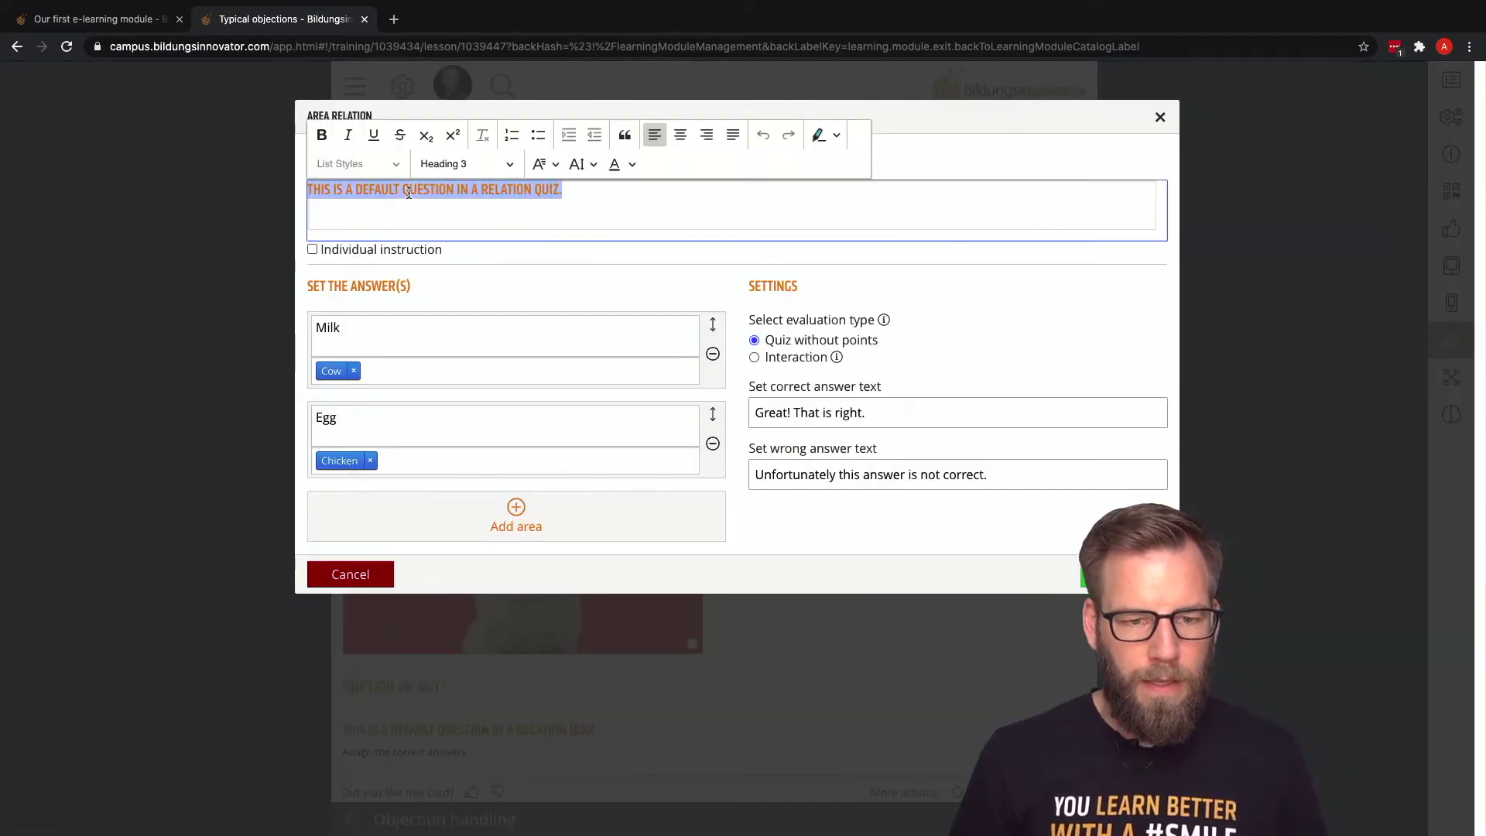
text(WHICH)
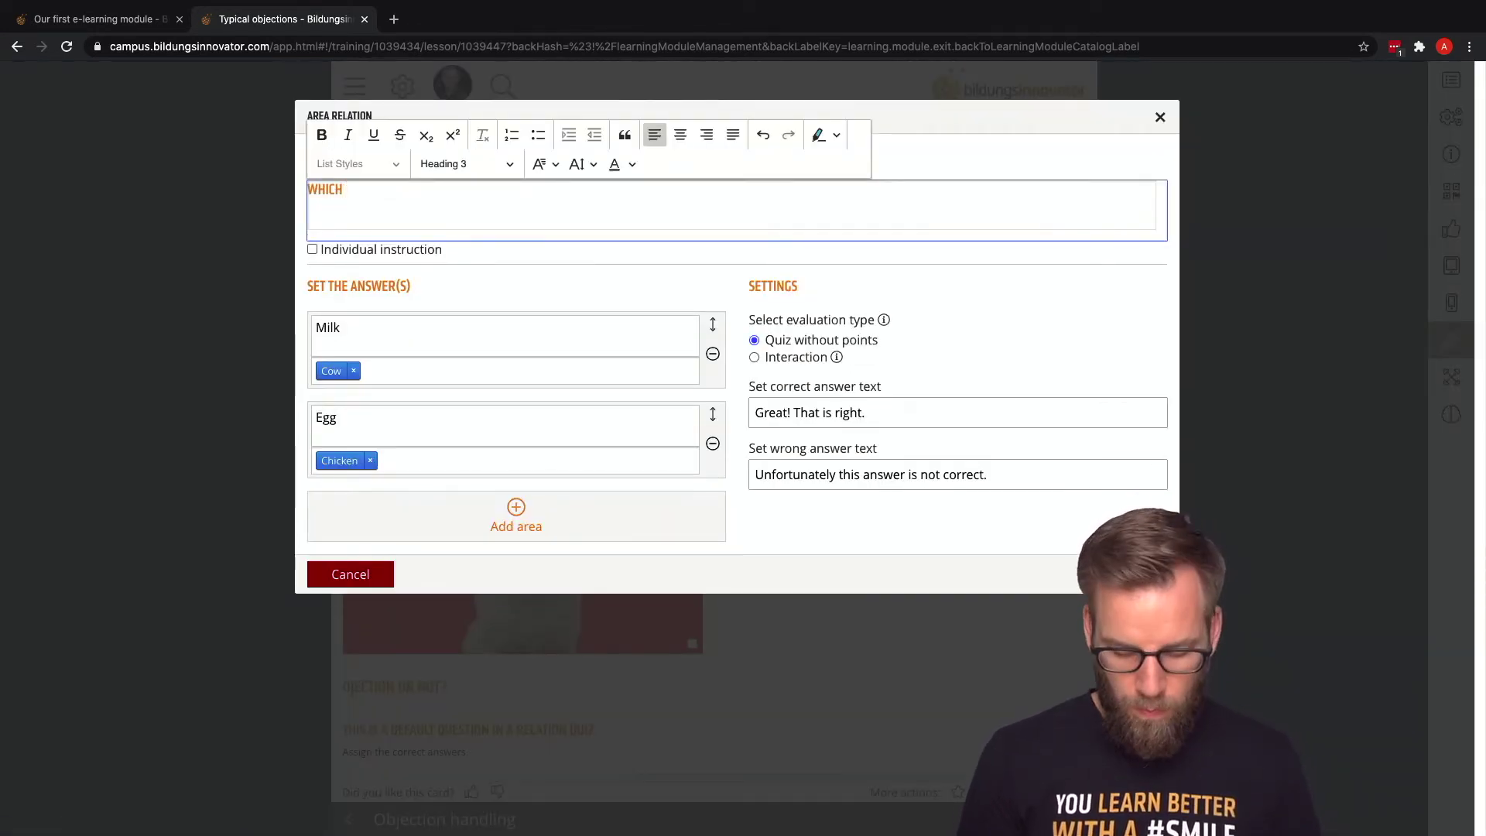
text( STATE)
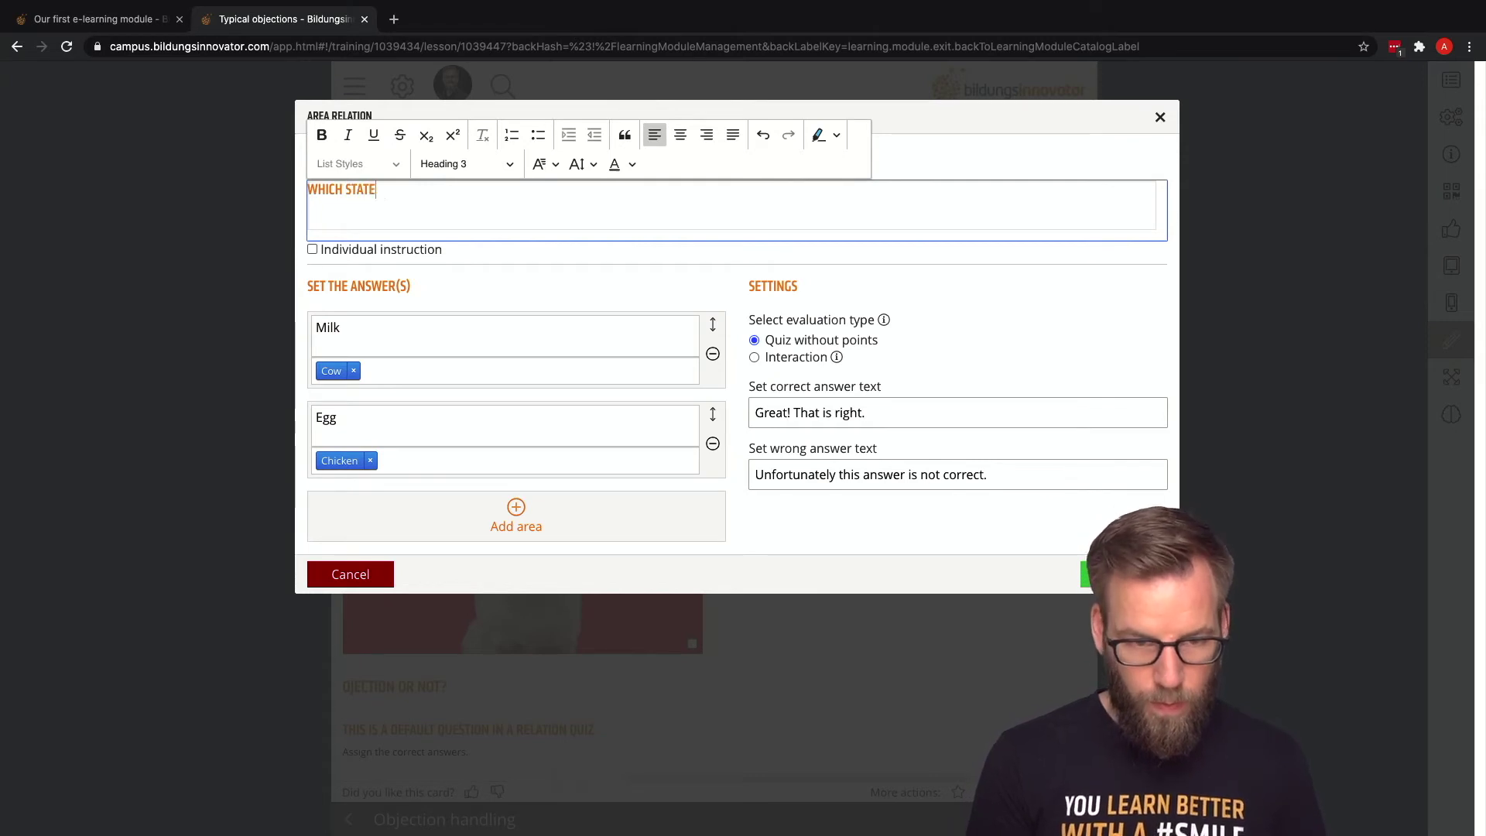
text(MENTS ARE OBJECTIONS?)
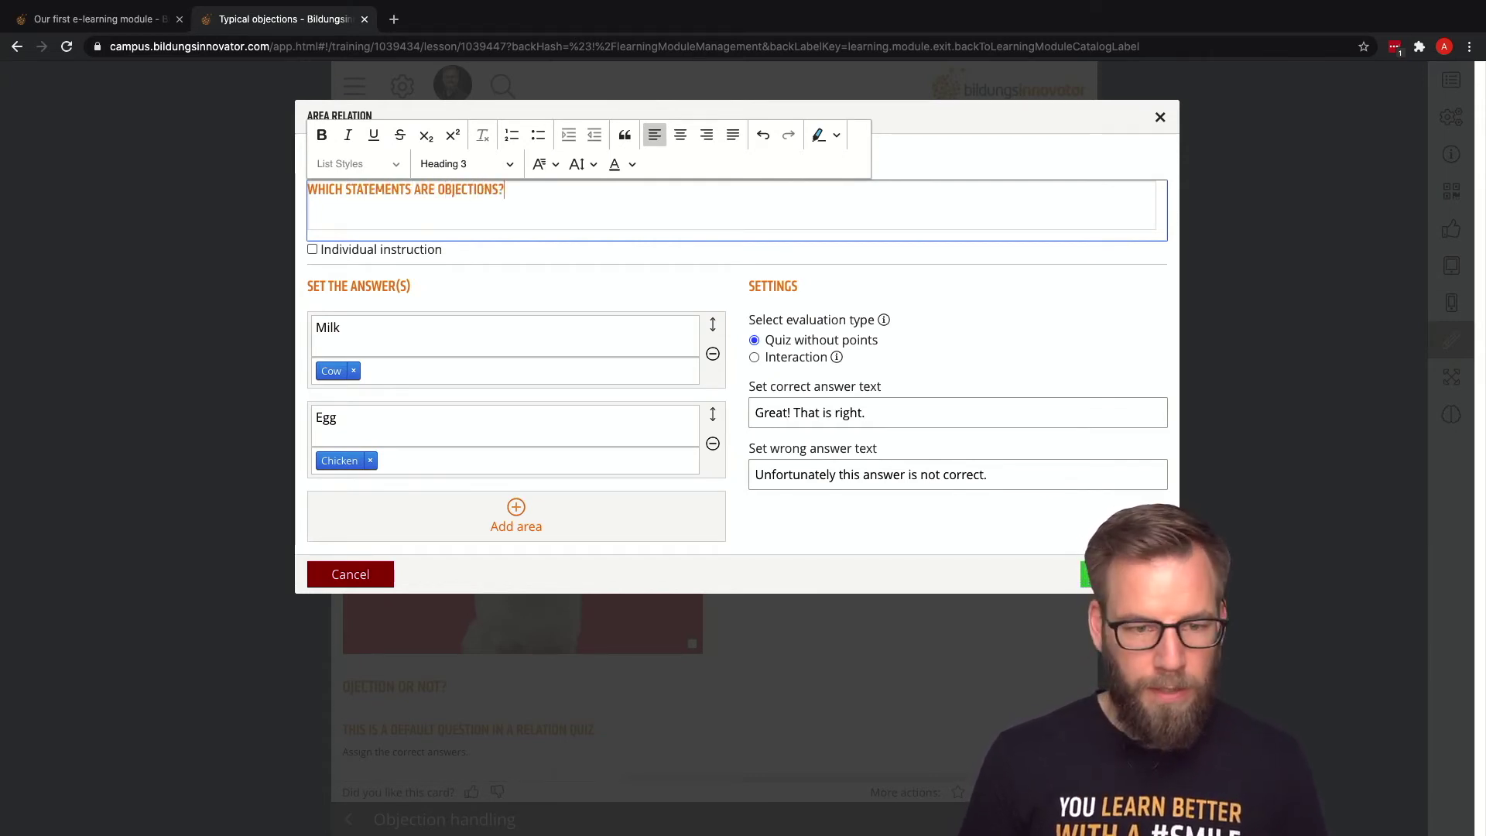
Rename the quiz's two answer areas, changing Milk to "Objection" and Egg to "No objection"
double_click(327, 329)
text(Objection)
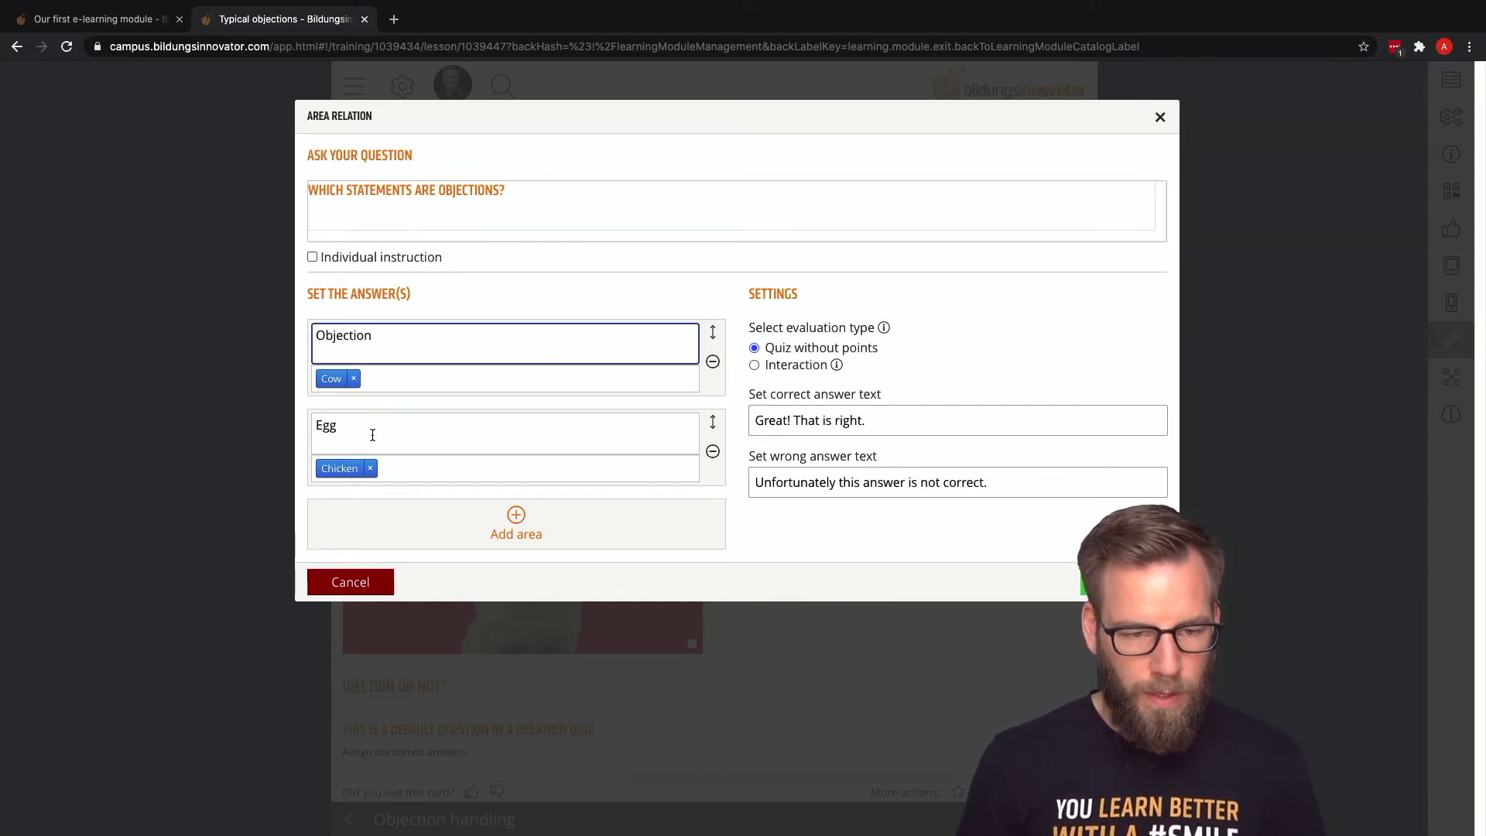
click(371, 433)
text(No)
key(ctrl+a)
text(N)
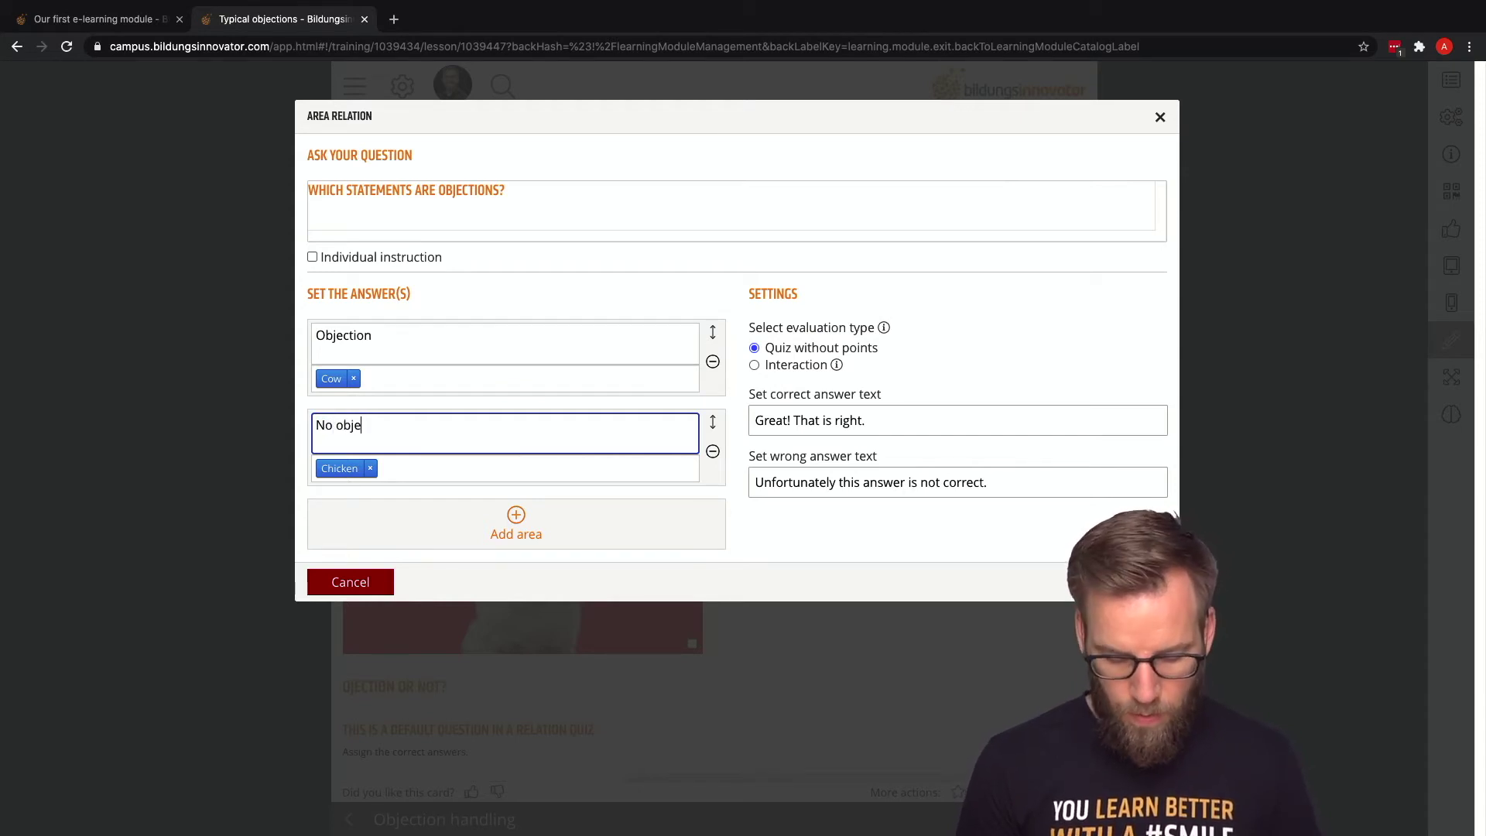
text(o objection)
Replace the Cow answer in the Objection area with the answers "statement 1" and "statement 2"
click(353, 379)
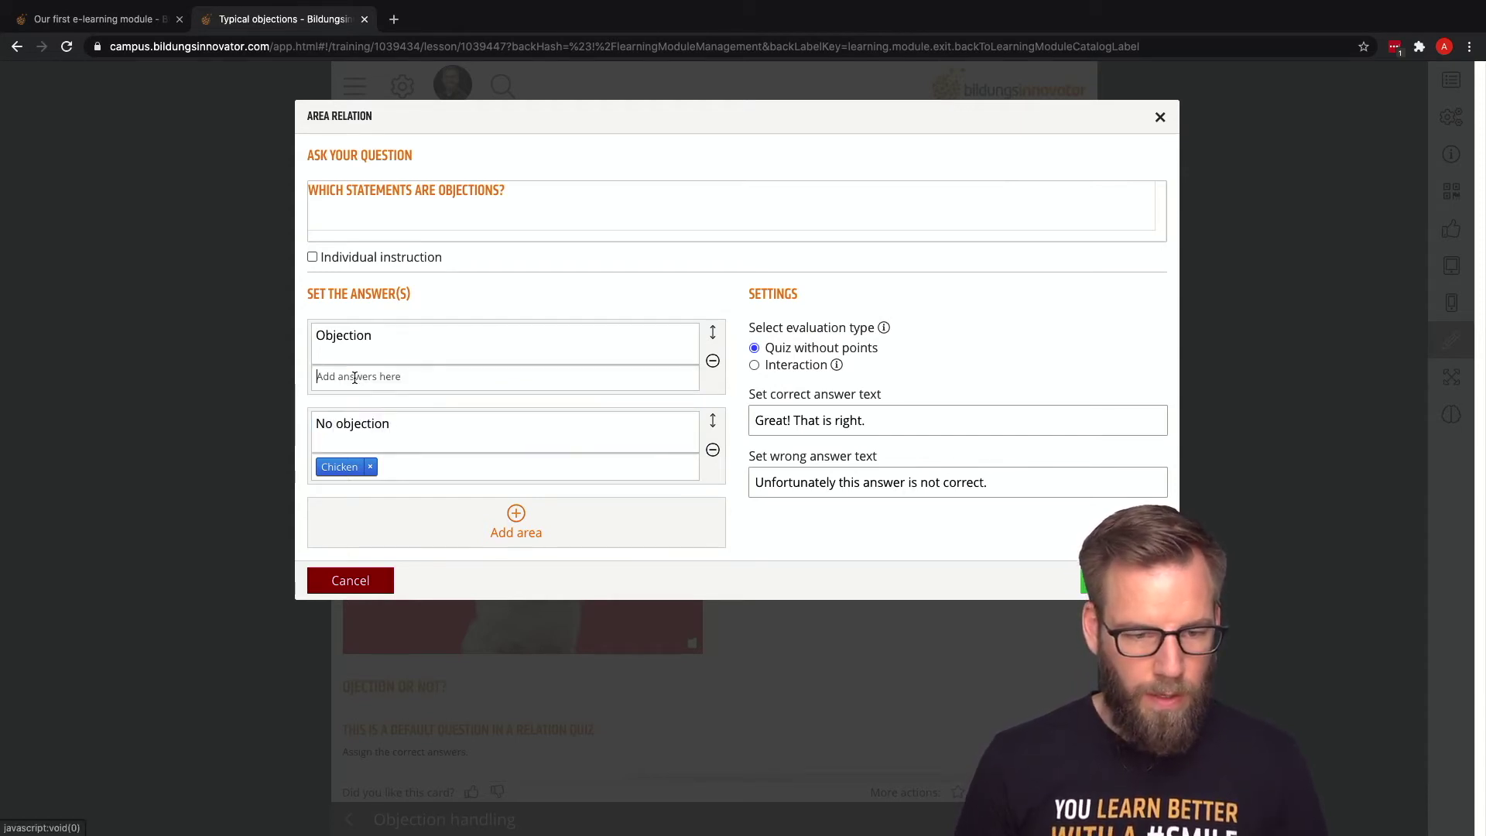
text(statement 1)
key(Return)
text(statem)
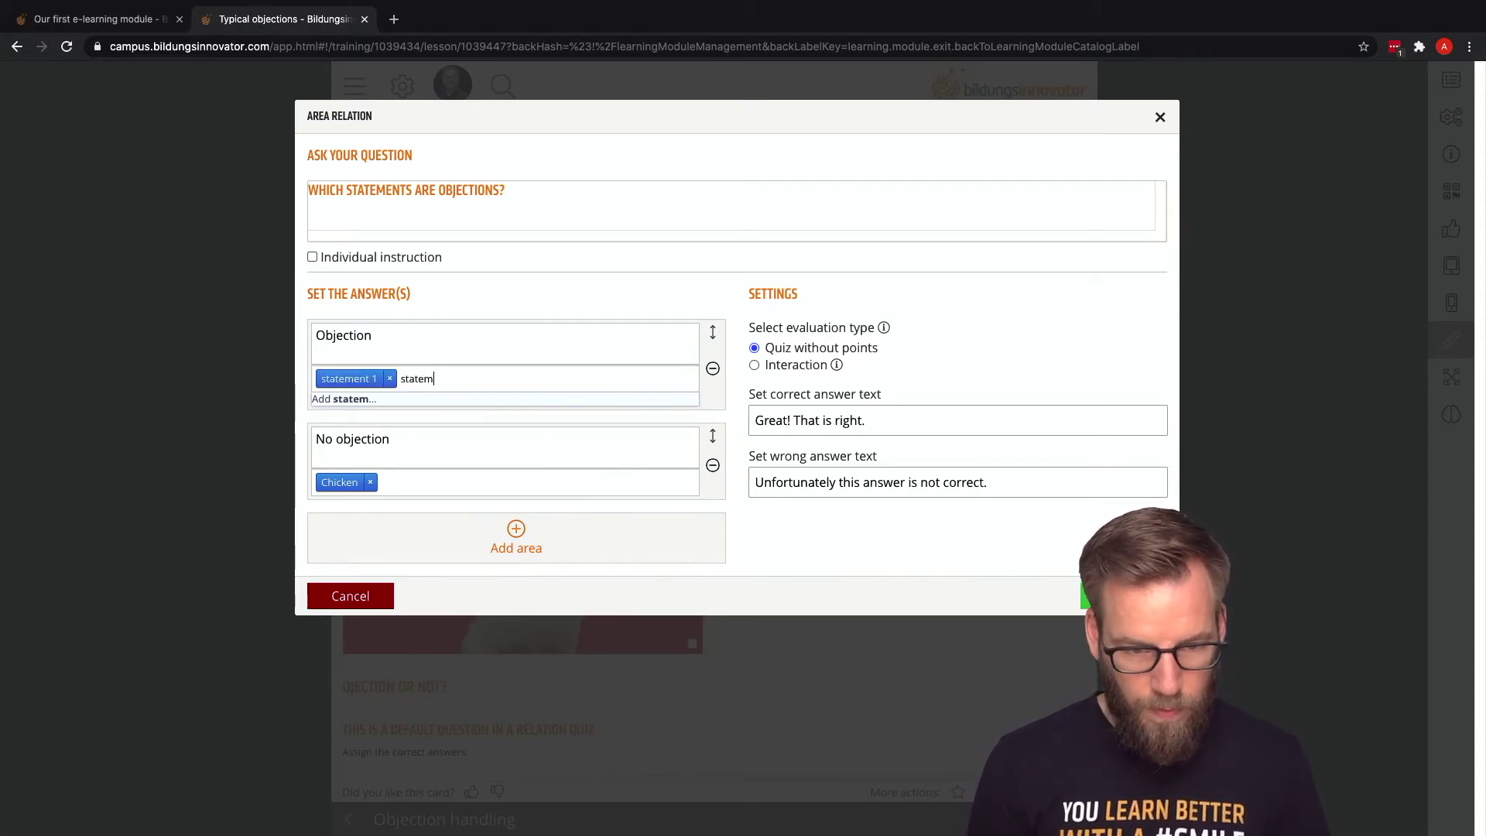
text(en 2)
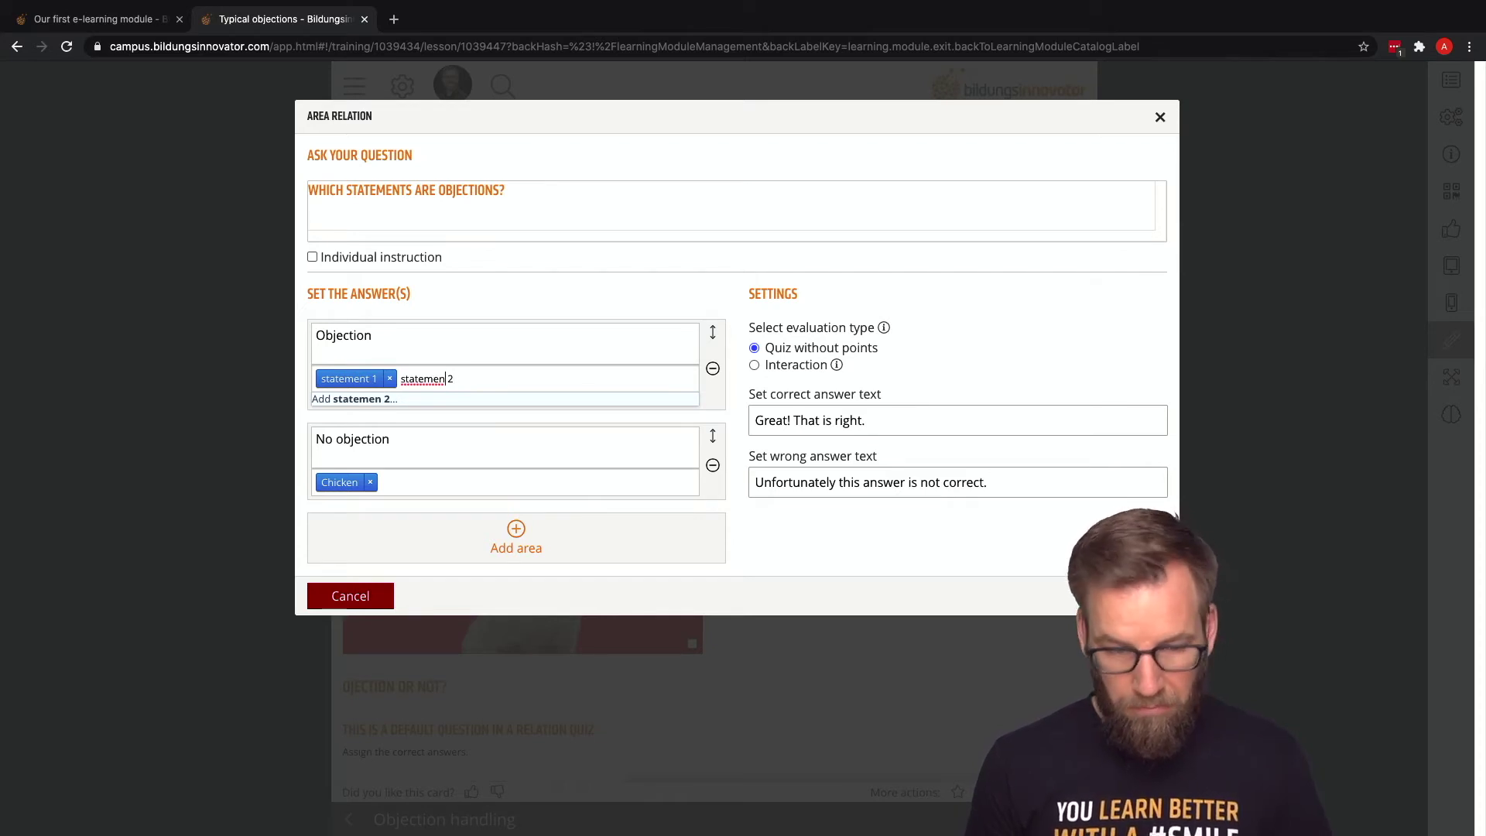
text(t)
key(Return)
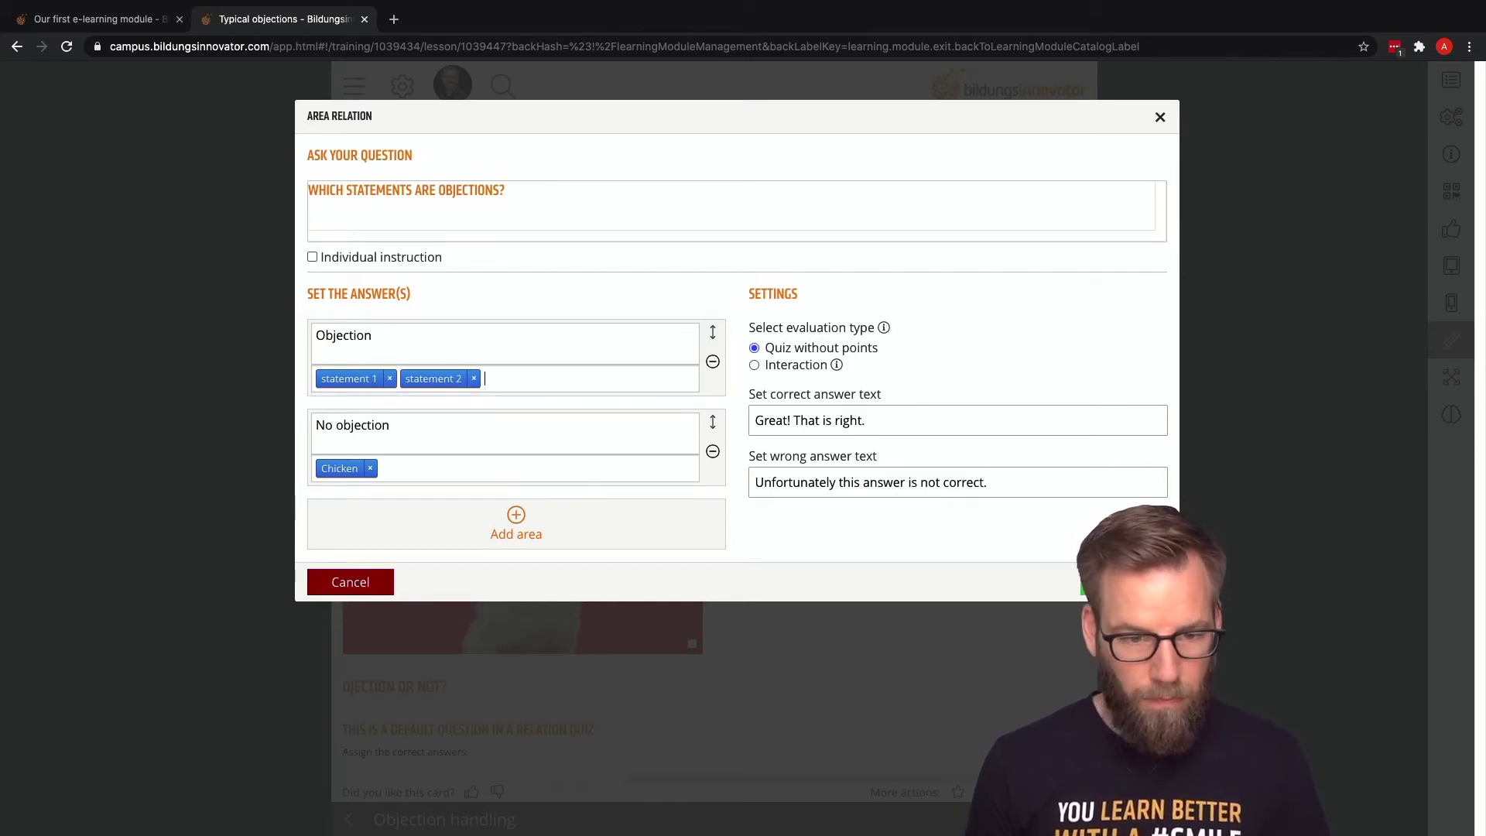
Replace the Chicken answer in the No objection area with "statement 3" and "statement 4", and save the relation quiz
click(370, 468)
text(statement )
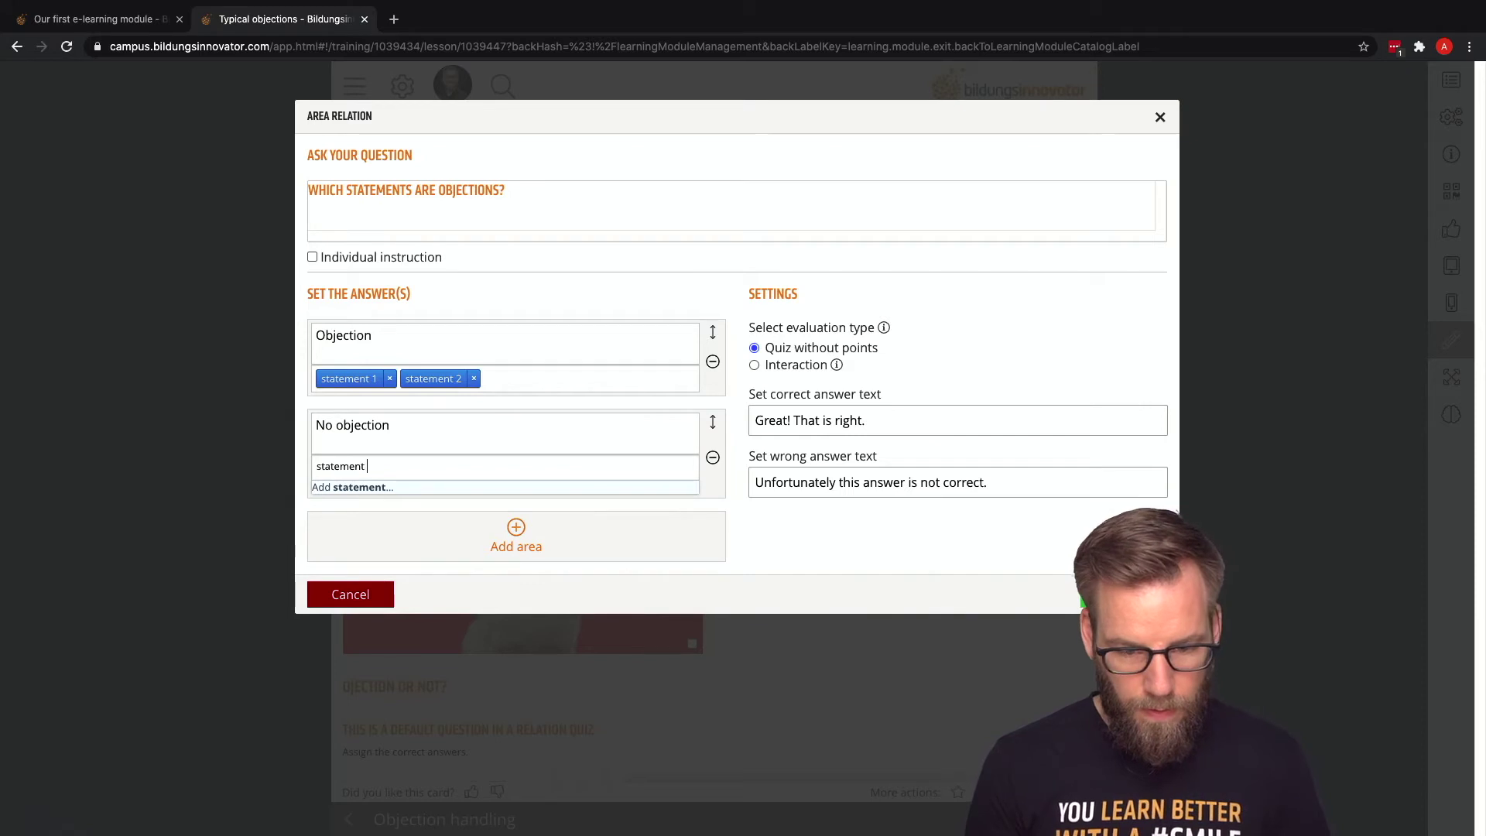
text(3)
key(Return)
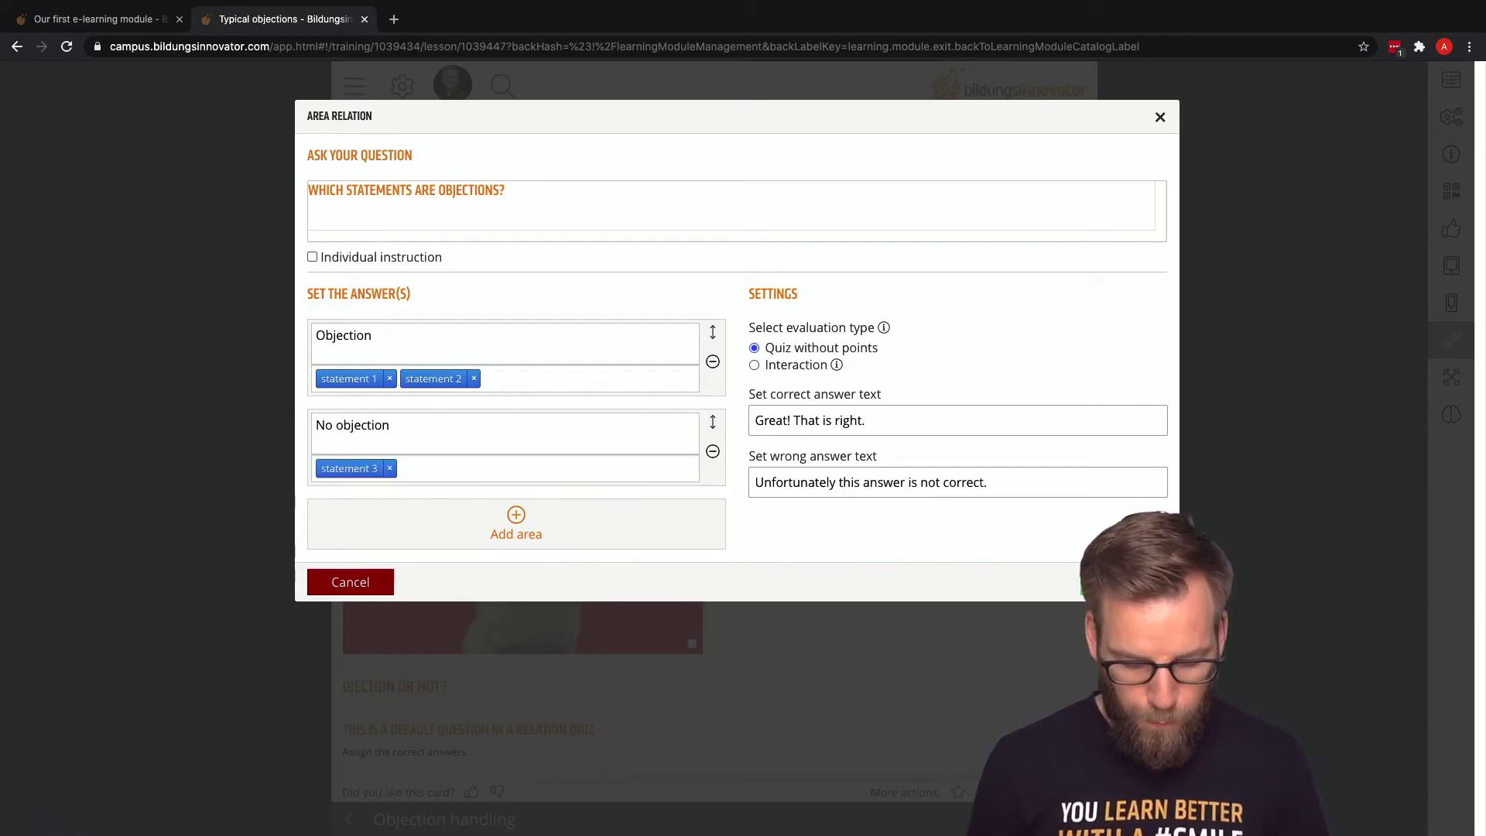
text(statement 4)
key(Return)
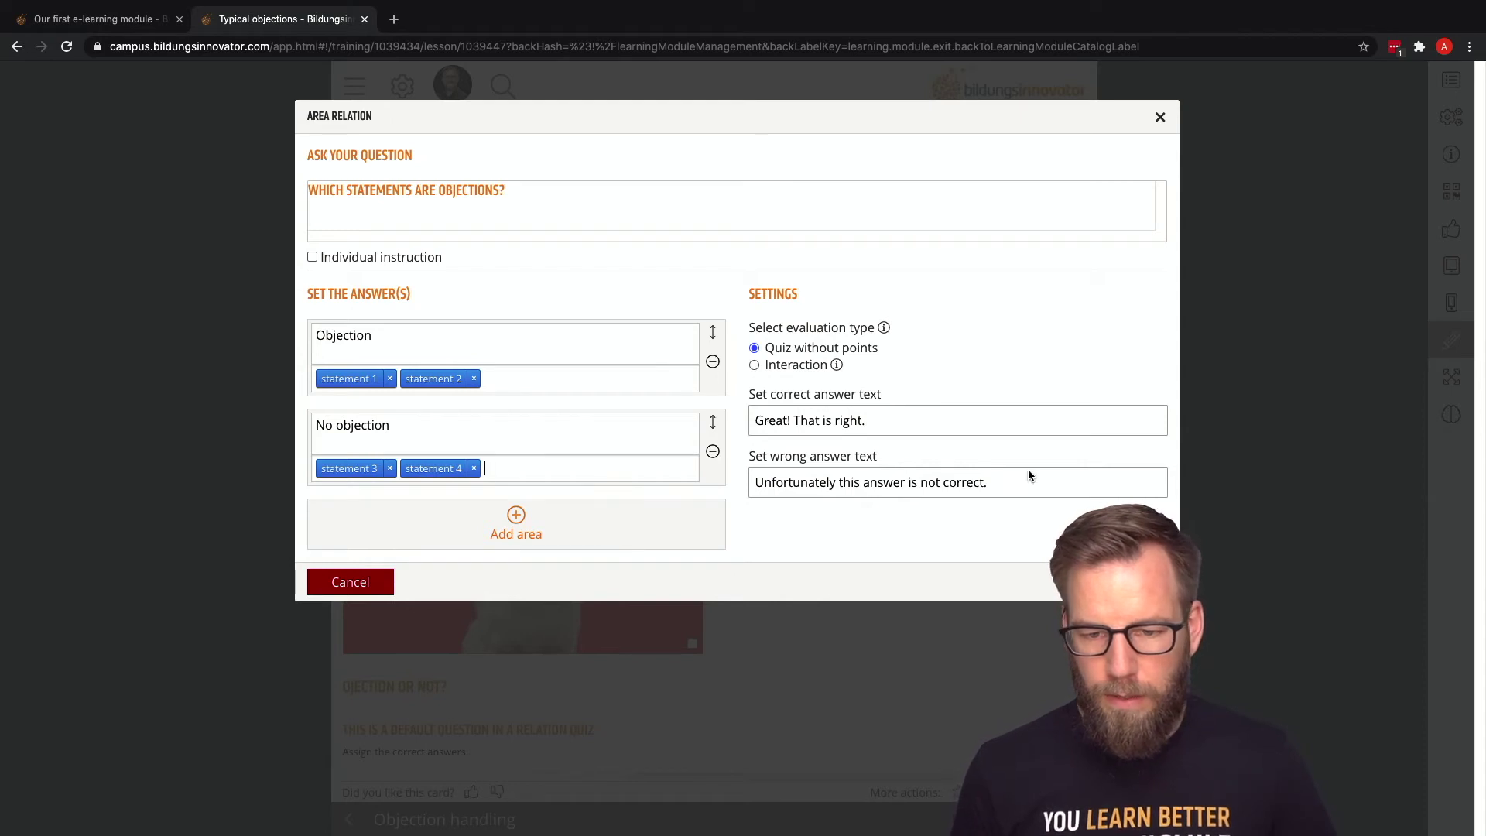
click(1132, 582)
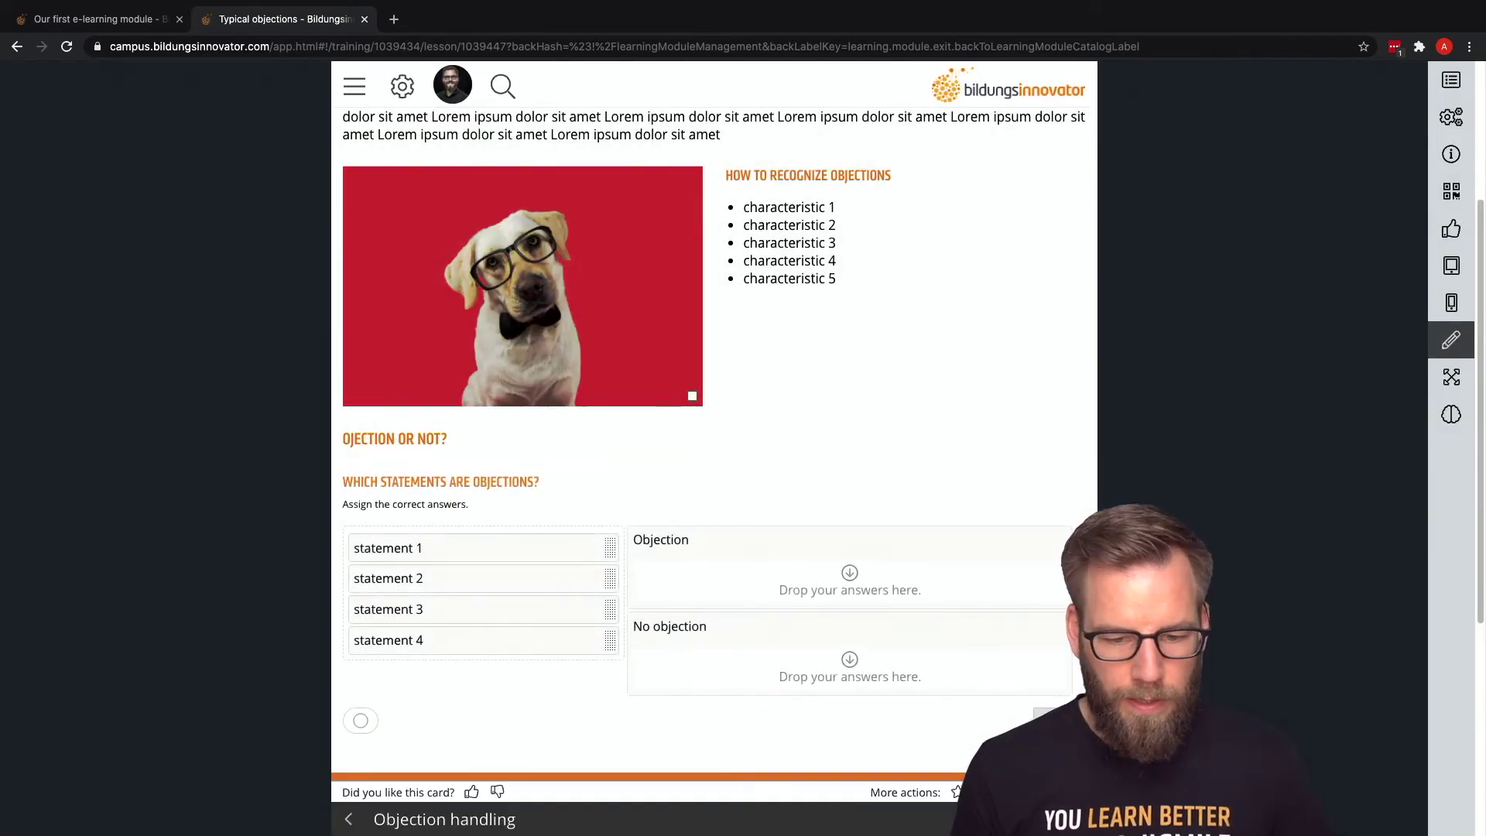
Append a full-width single-column row below the relation quiz
scroll(1188, 527, down, 2)
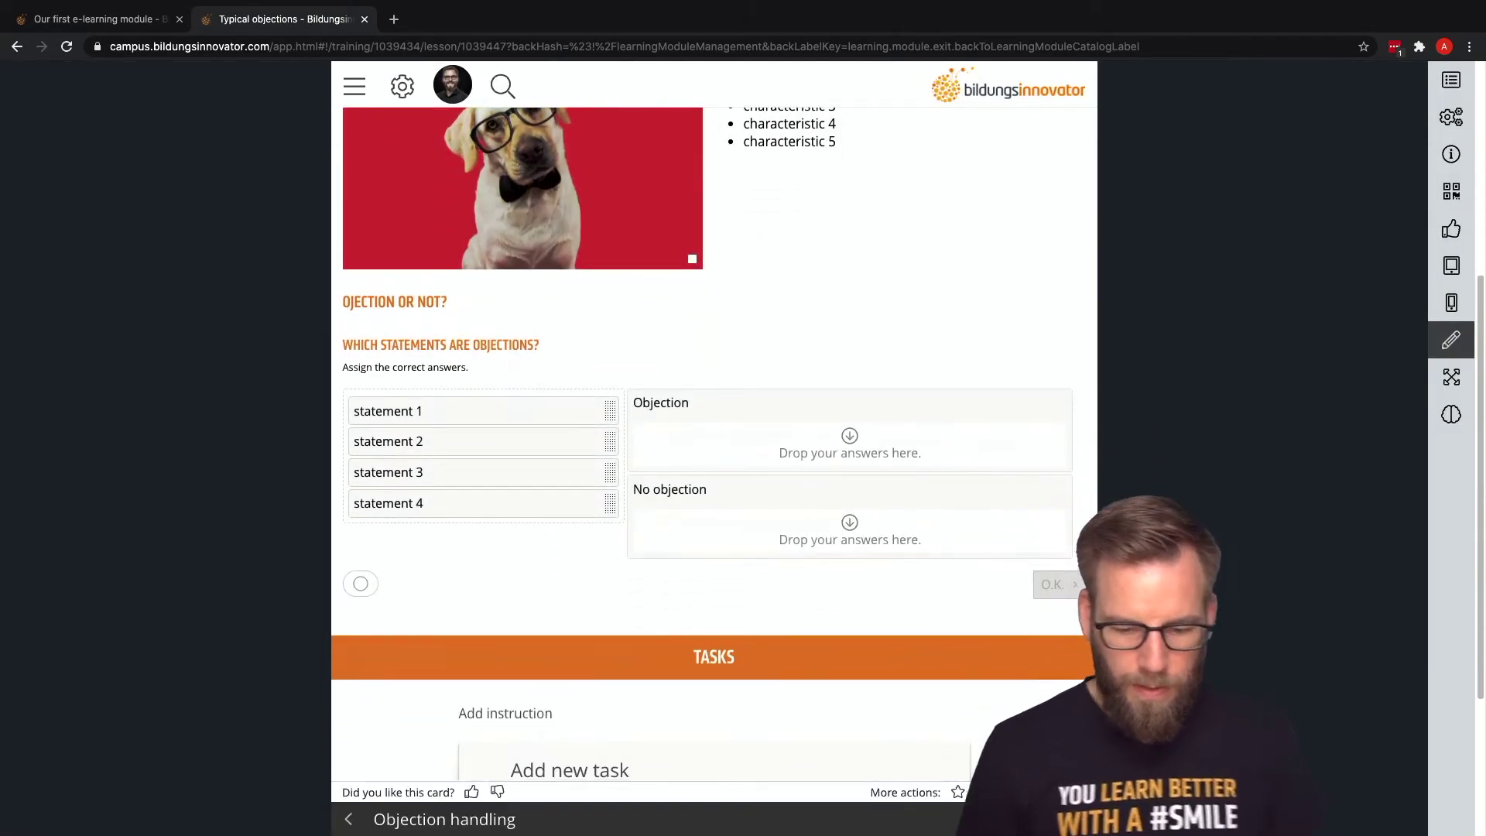
scroll(1069, 405, down, 1)
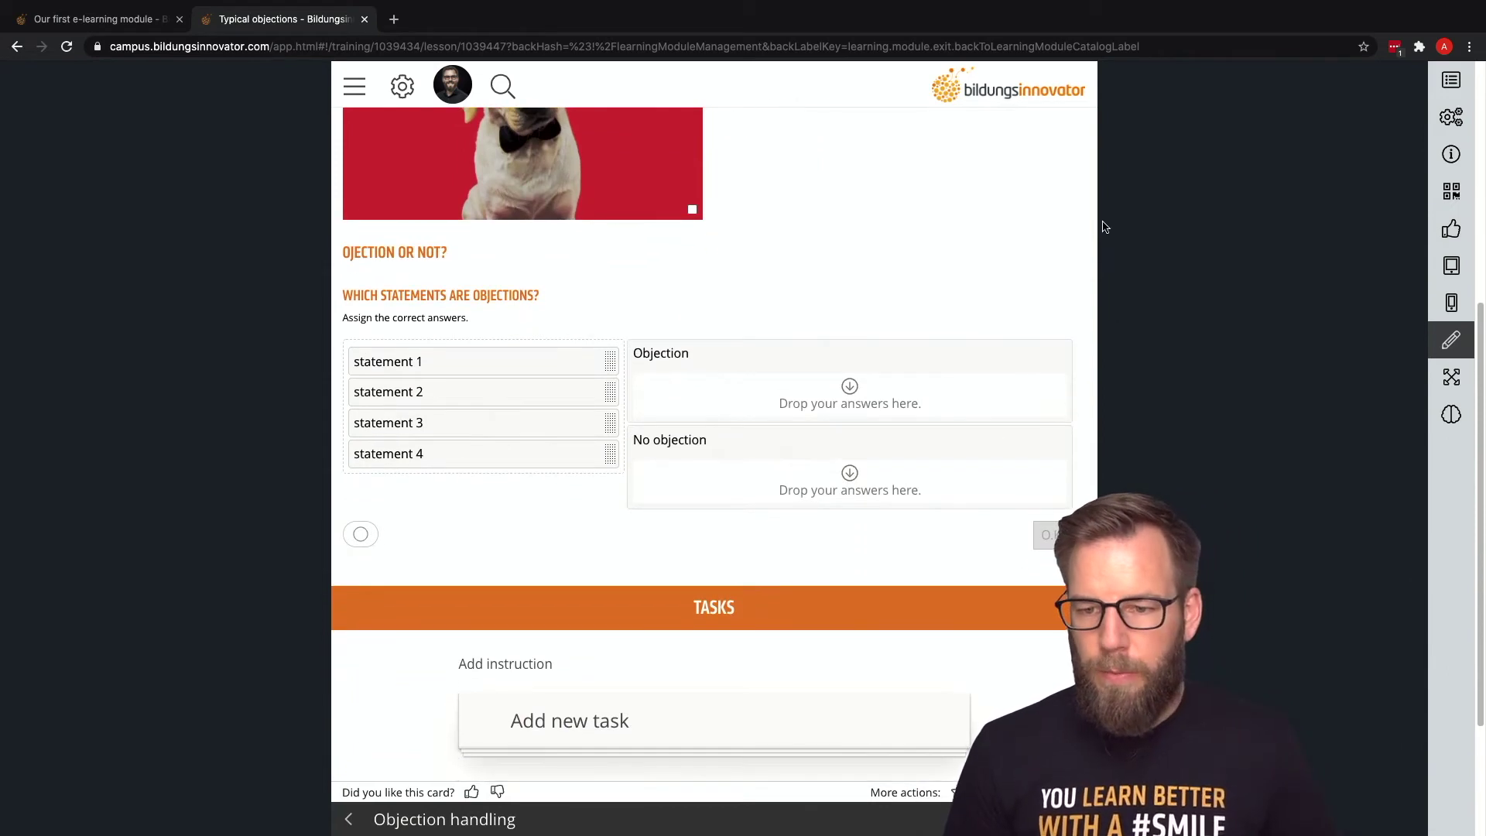
click(1082, 246)
click(1110, 221)
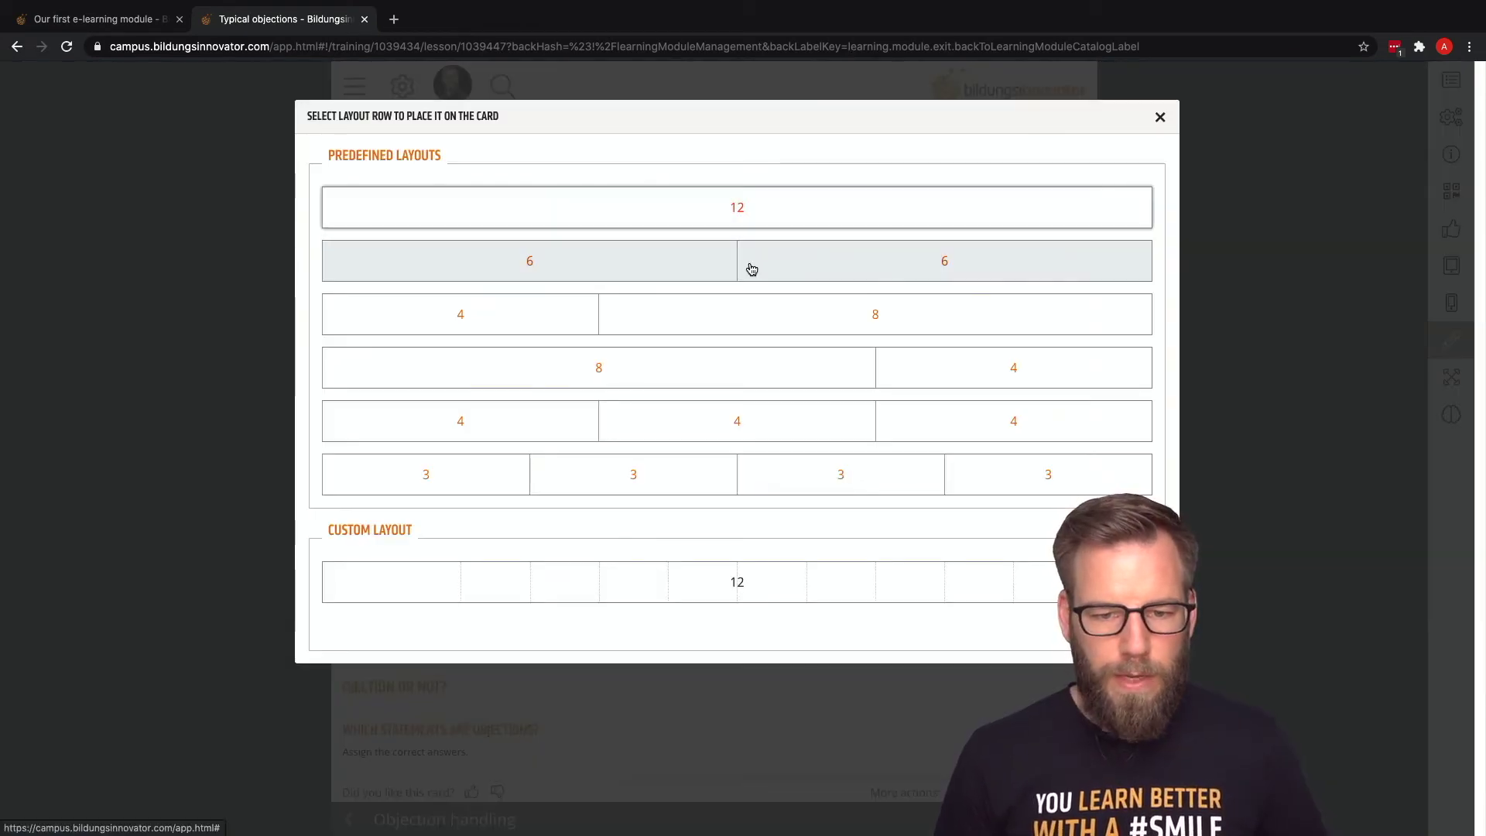
click(763, 207)
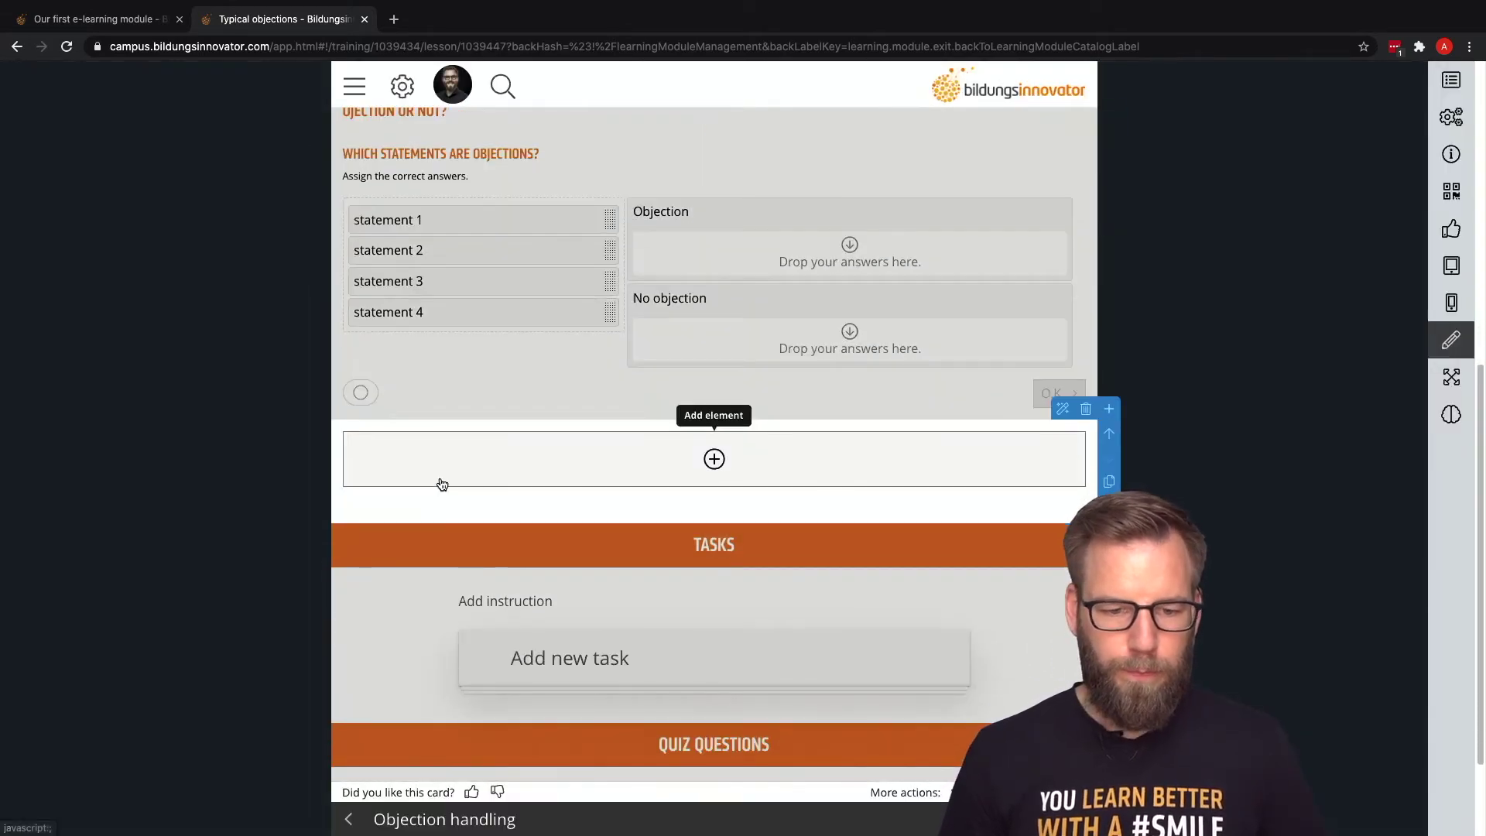
Insert a text element in the new row reading "most typical objections" and format it as a heading
click(713, 458)
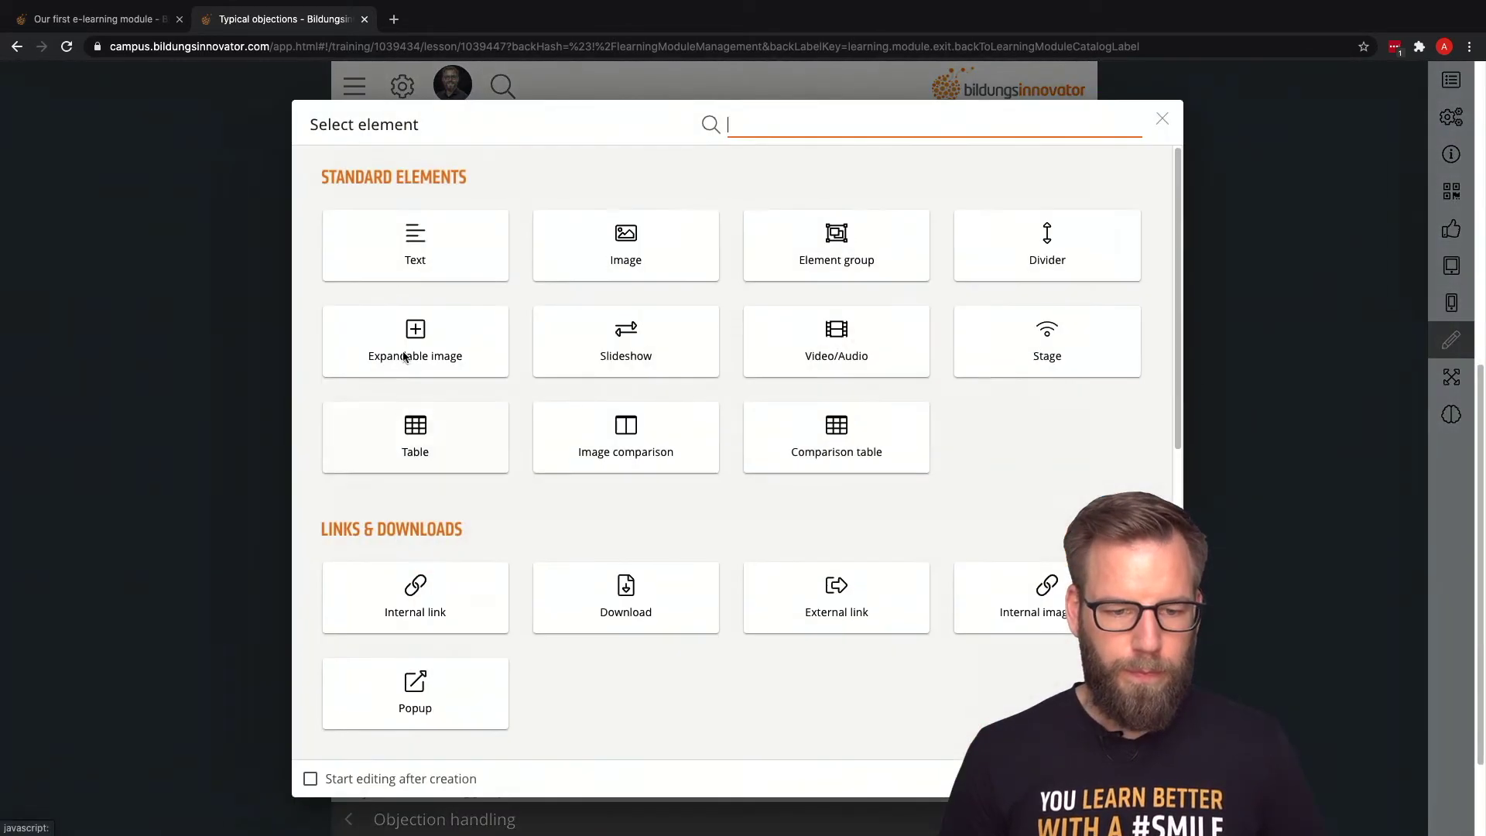
click(415, 240)
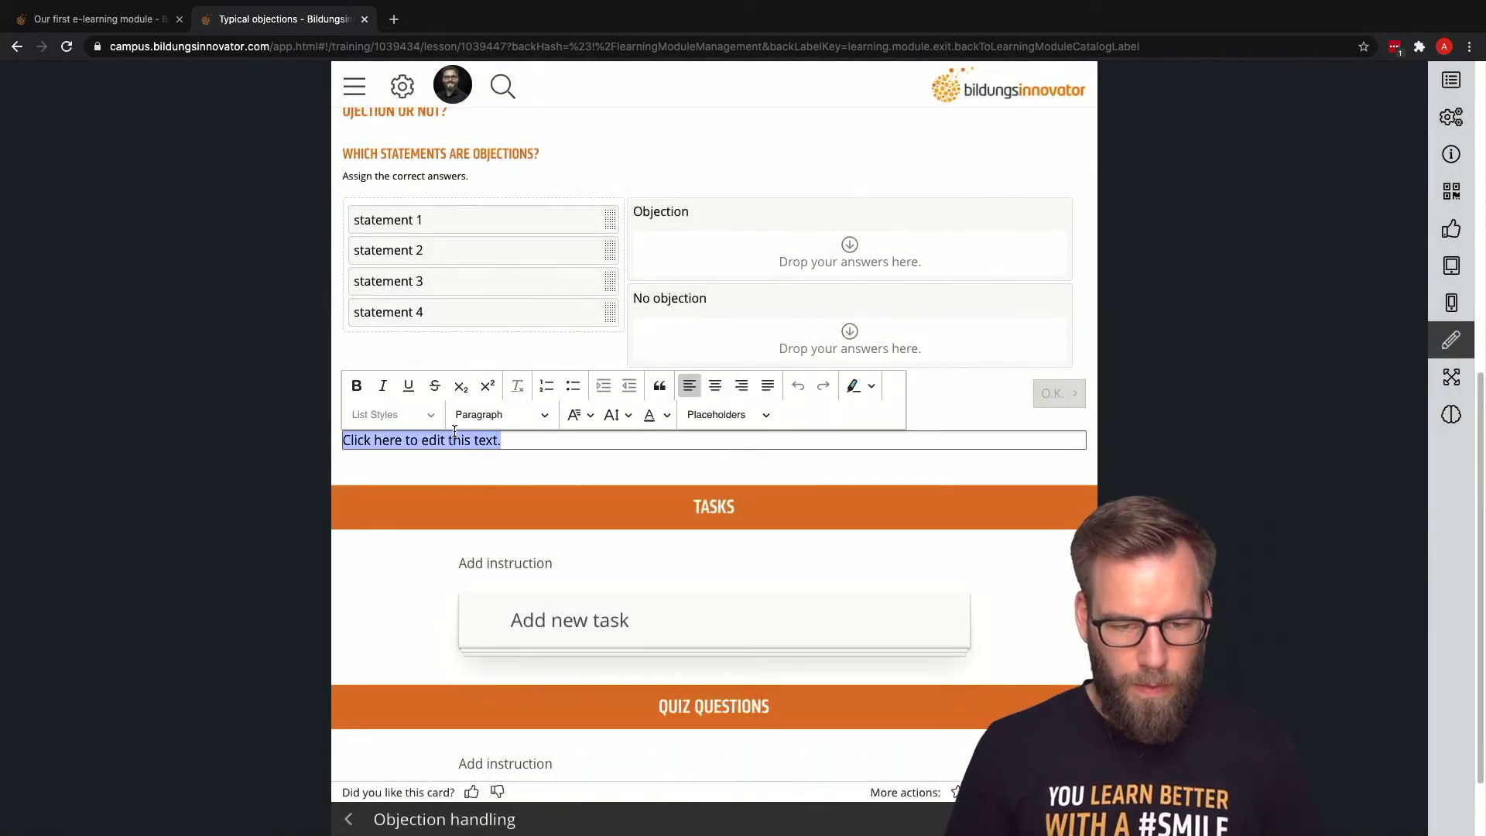
text(most typical )
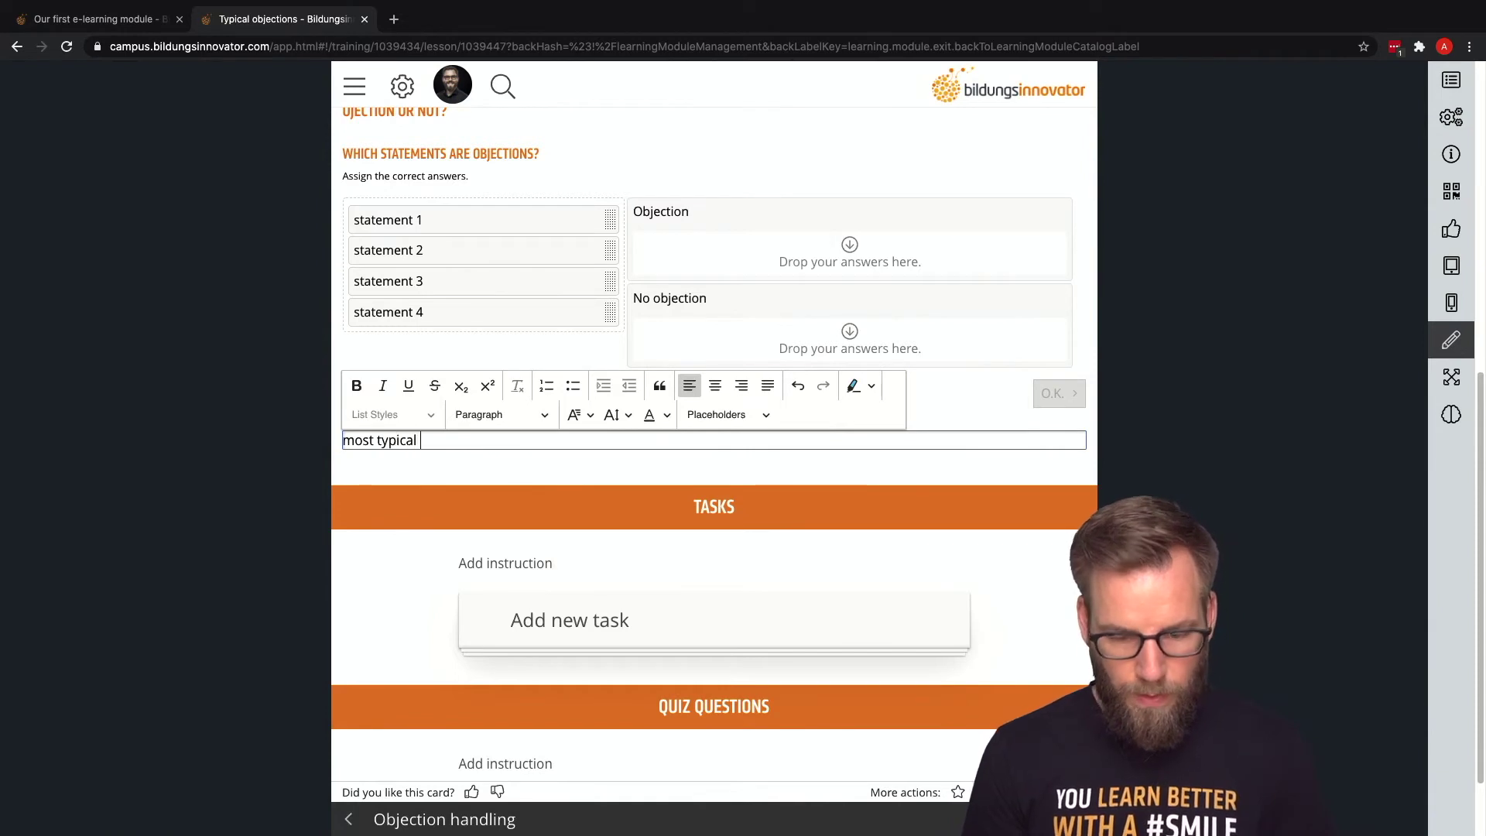
text(objections)
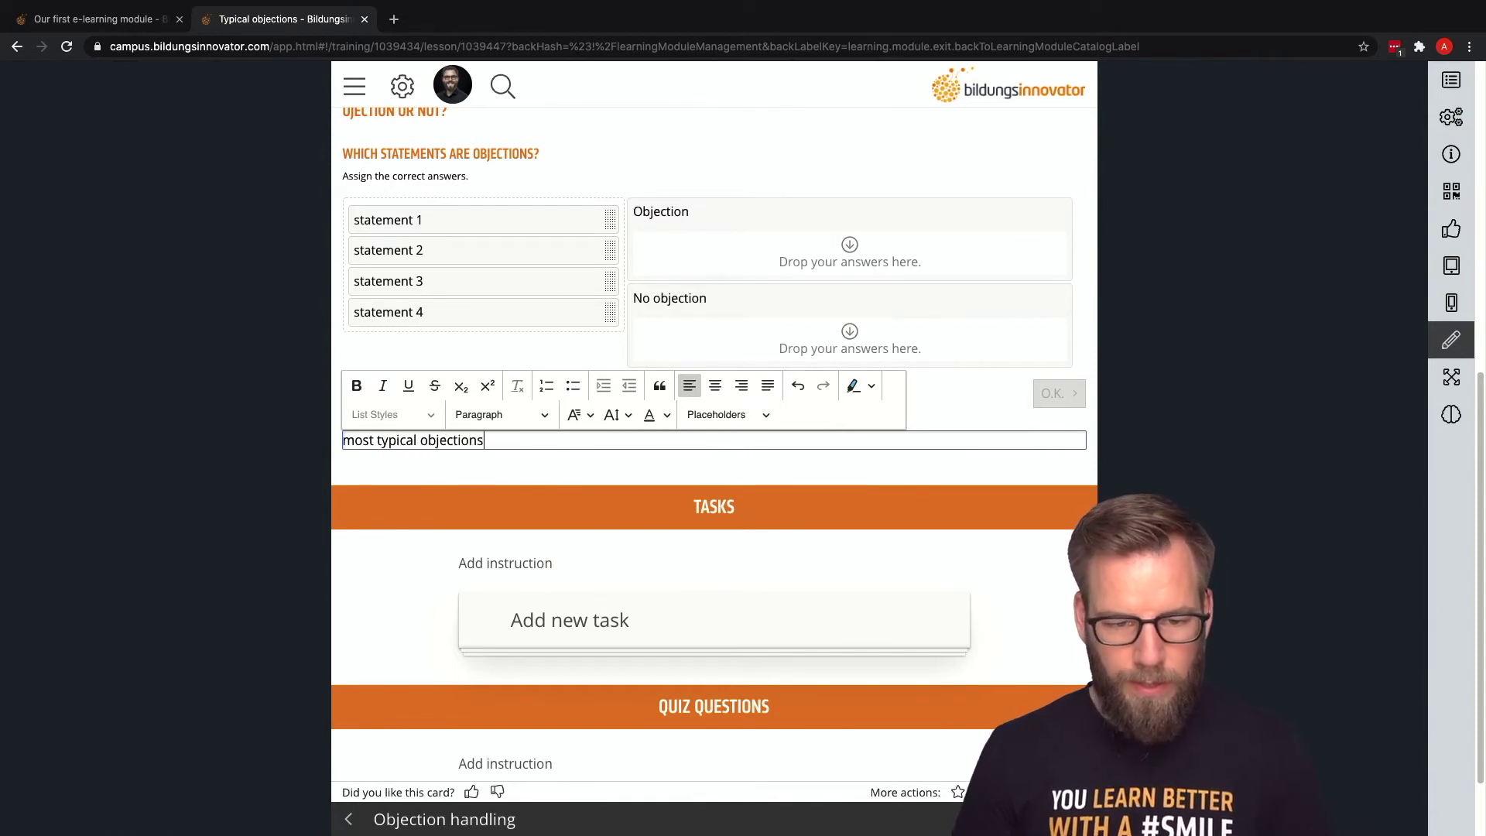
click(495, 416)
click(425, 515)
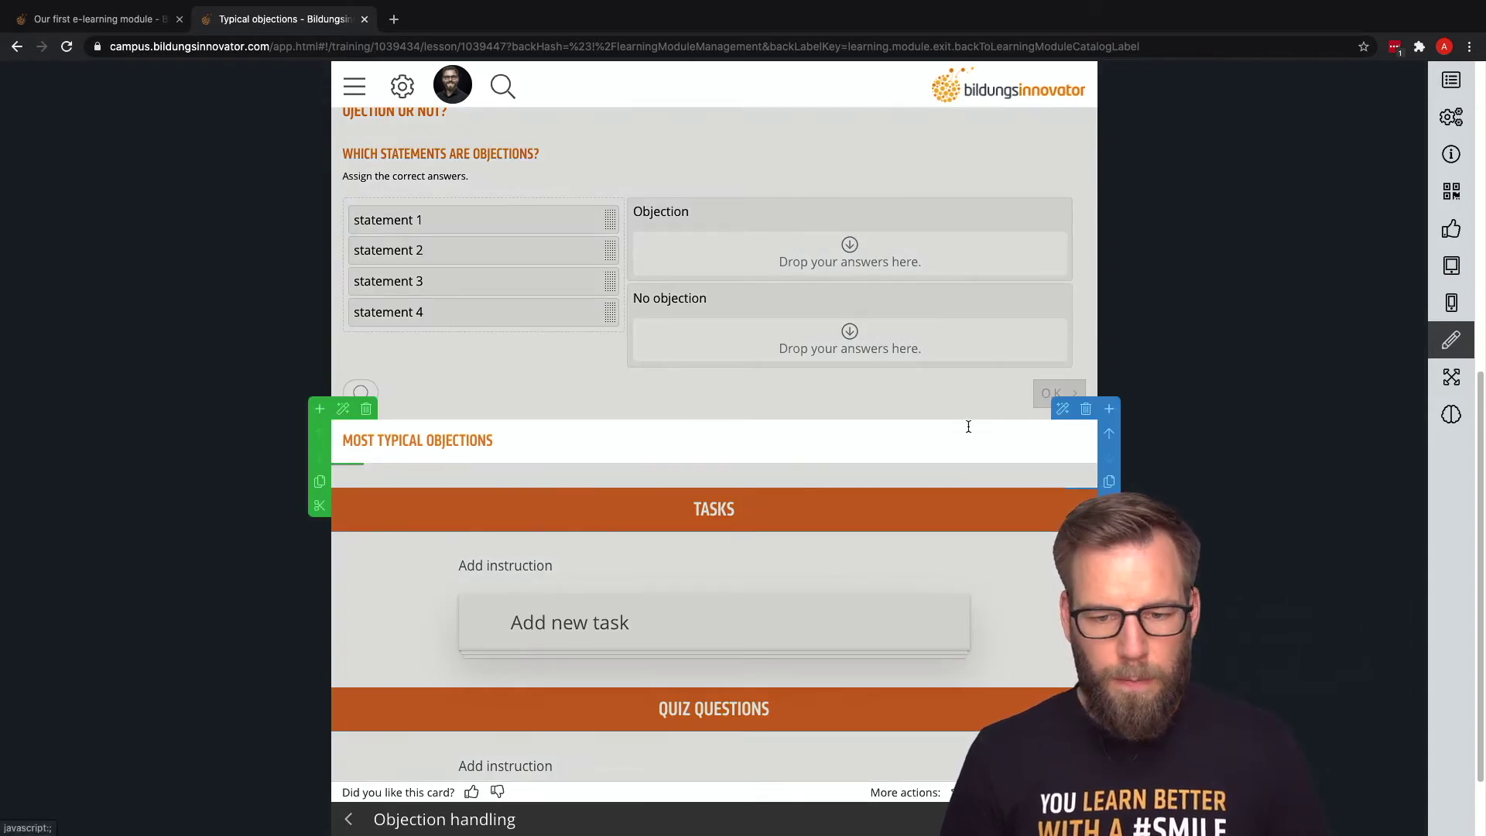
Append a row of three equal columns below the "most typical objections" heading and insert a text element in its first column
click(1109, 408)
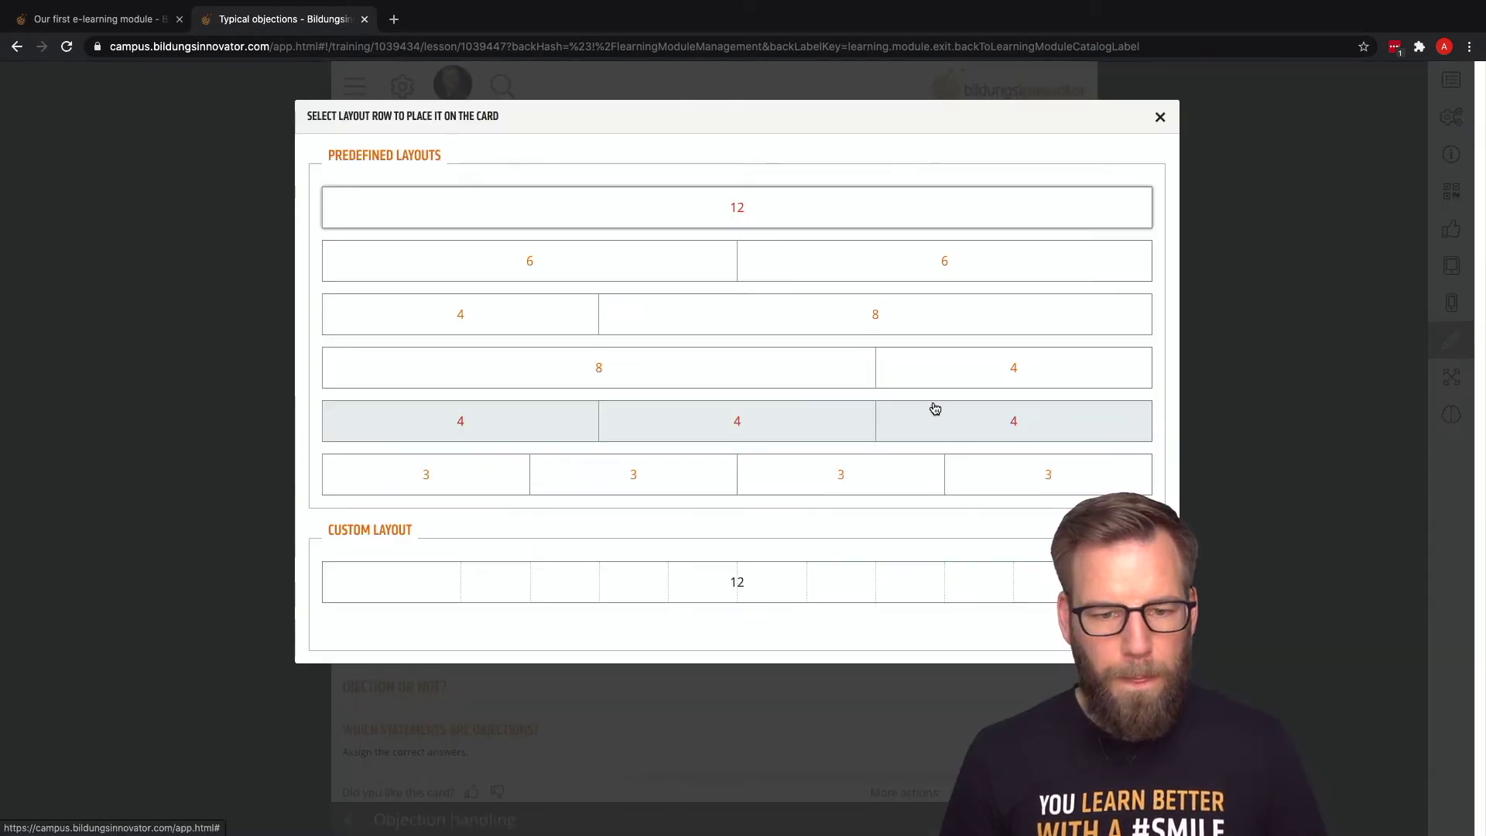
click(596, 430)
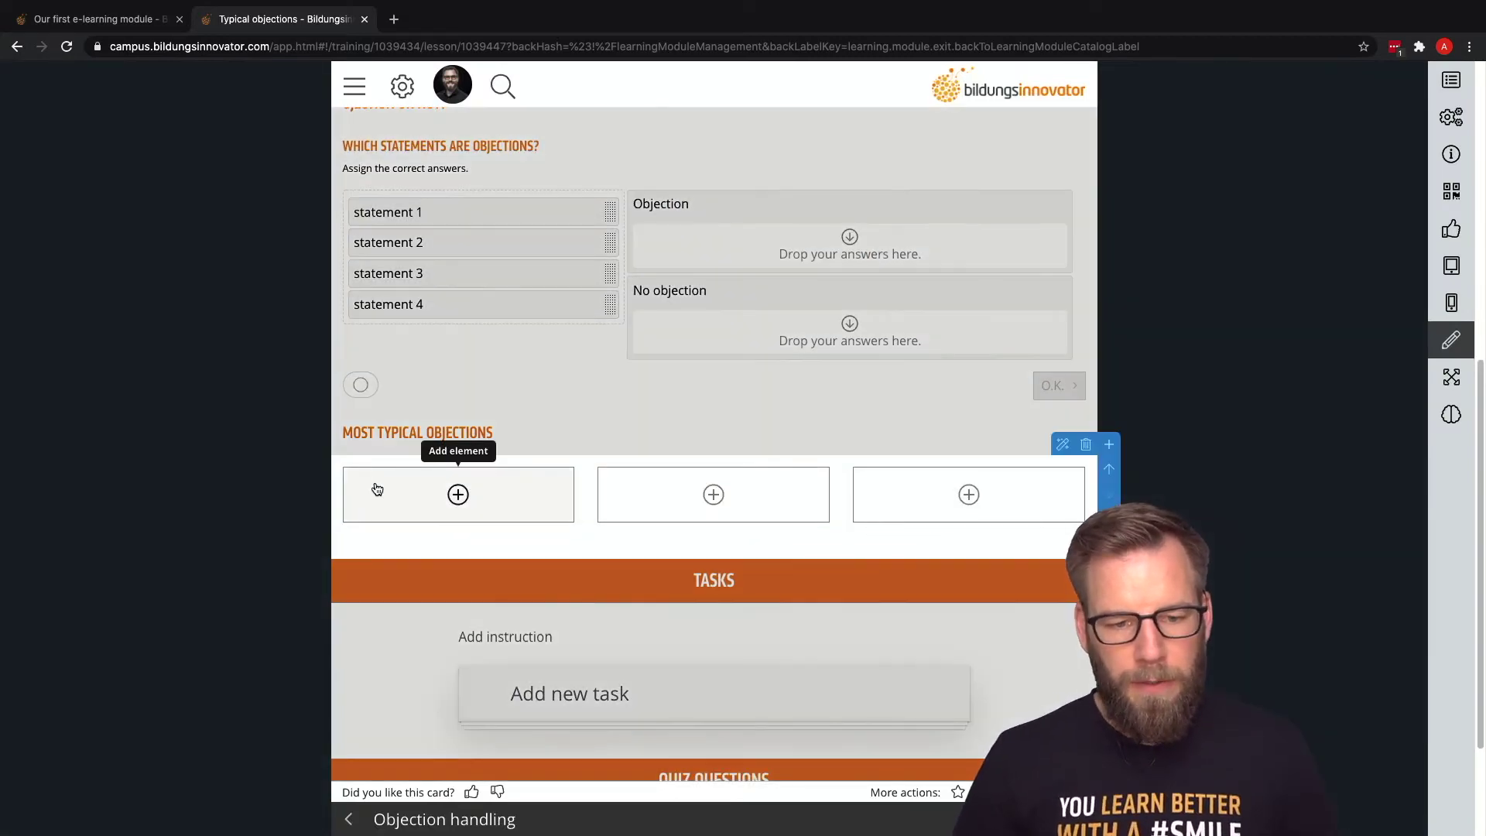
click(375, 489)
click(415, 236)
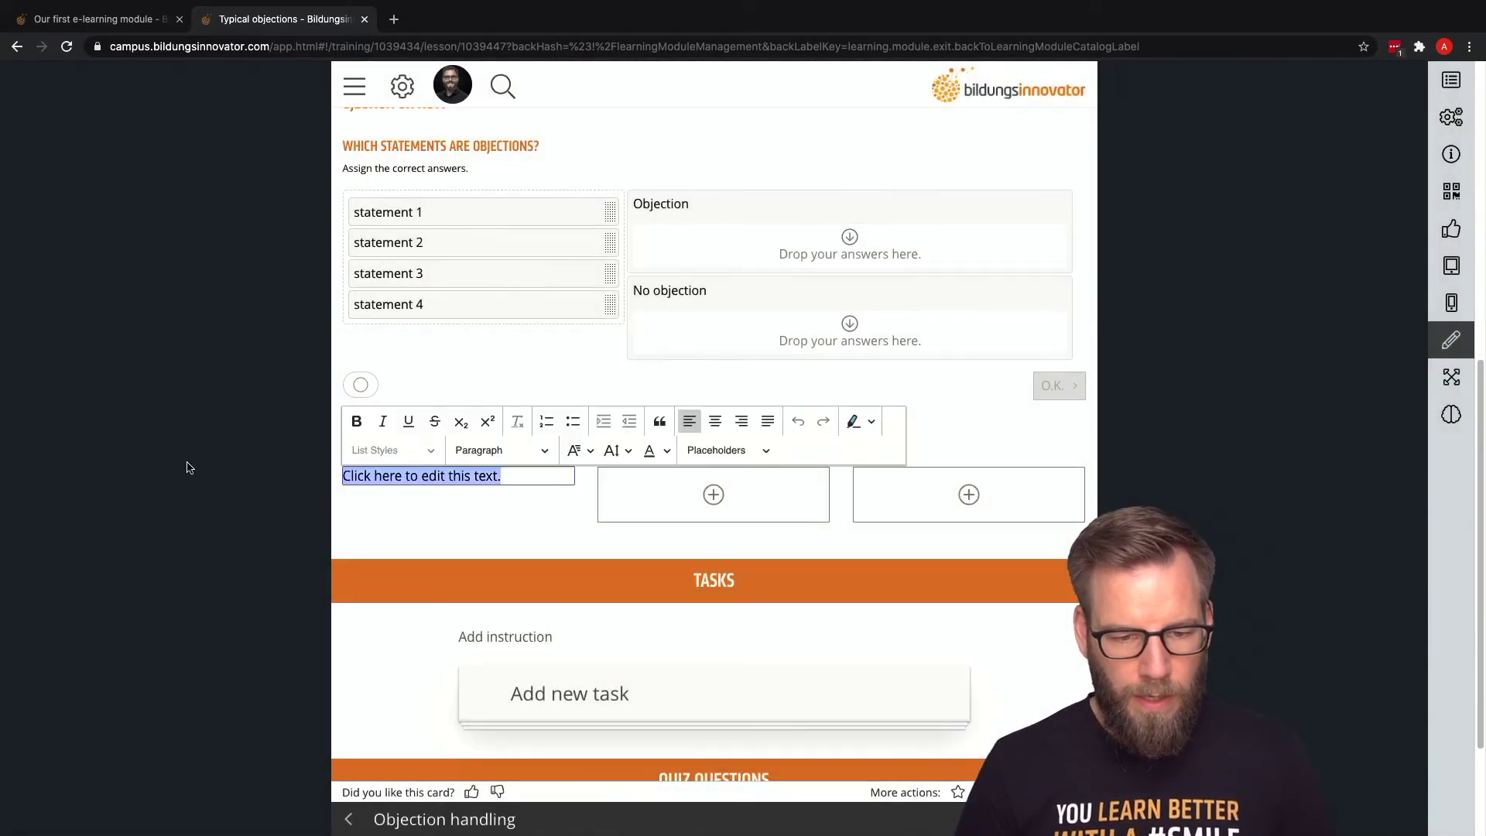
Replace the first column's placeholder text with "Lorem ipsum dolor sit amet" in quotation marks and italicize the line
text(Lorem ipsum do)
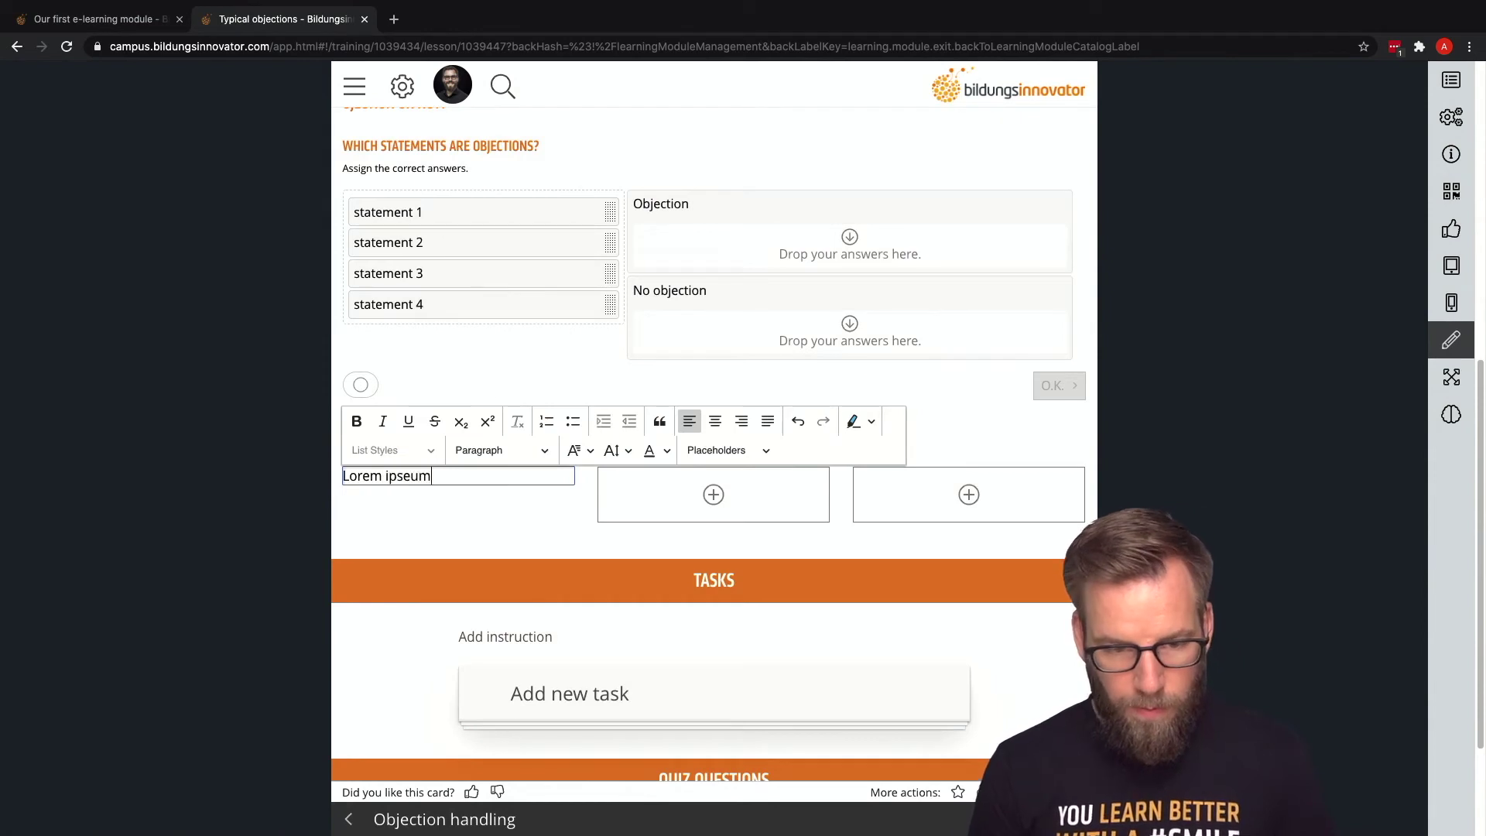
key(BackSpace)
key(BackSpace)
key(BackSpace)
key(BackSpace)
key(BackSpace)
text(um )
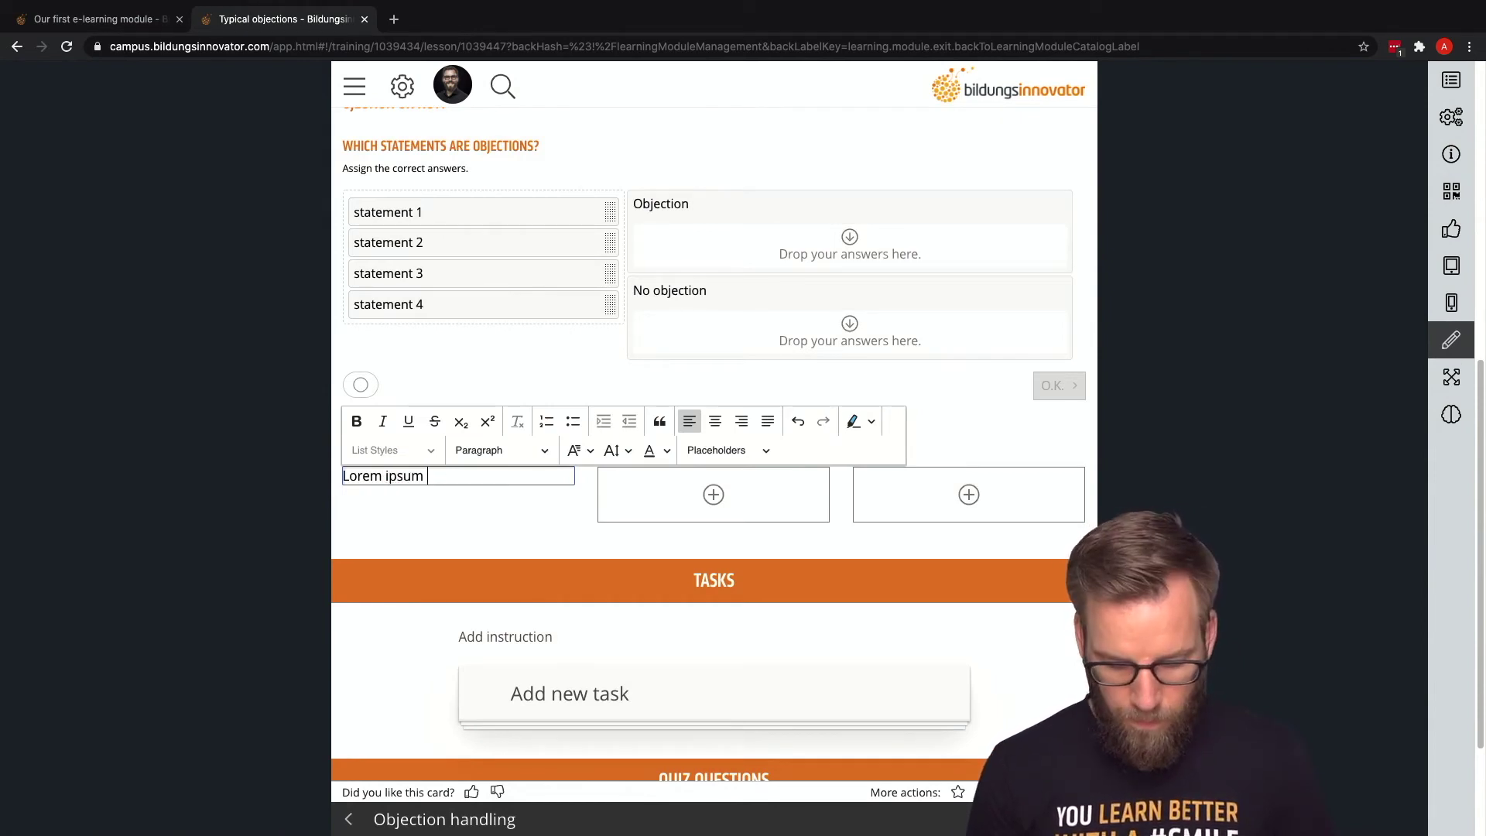
text(dolor sit amet)
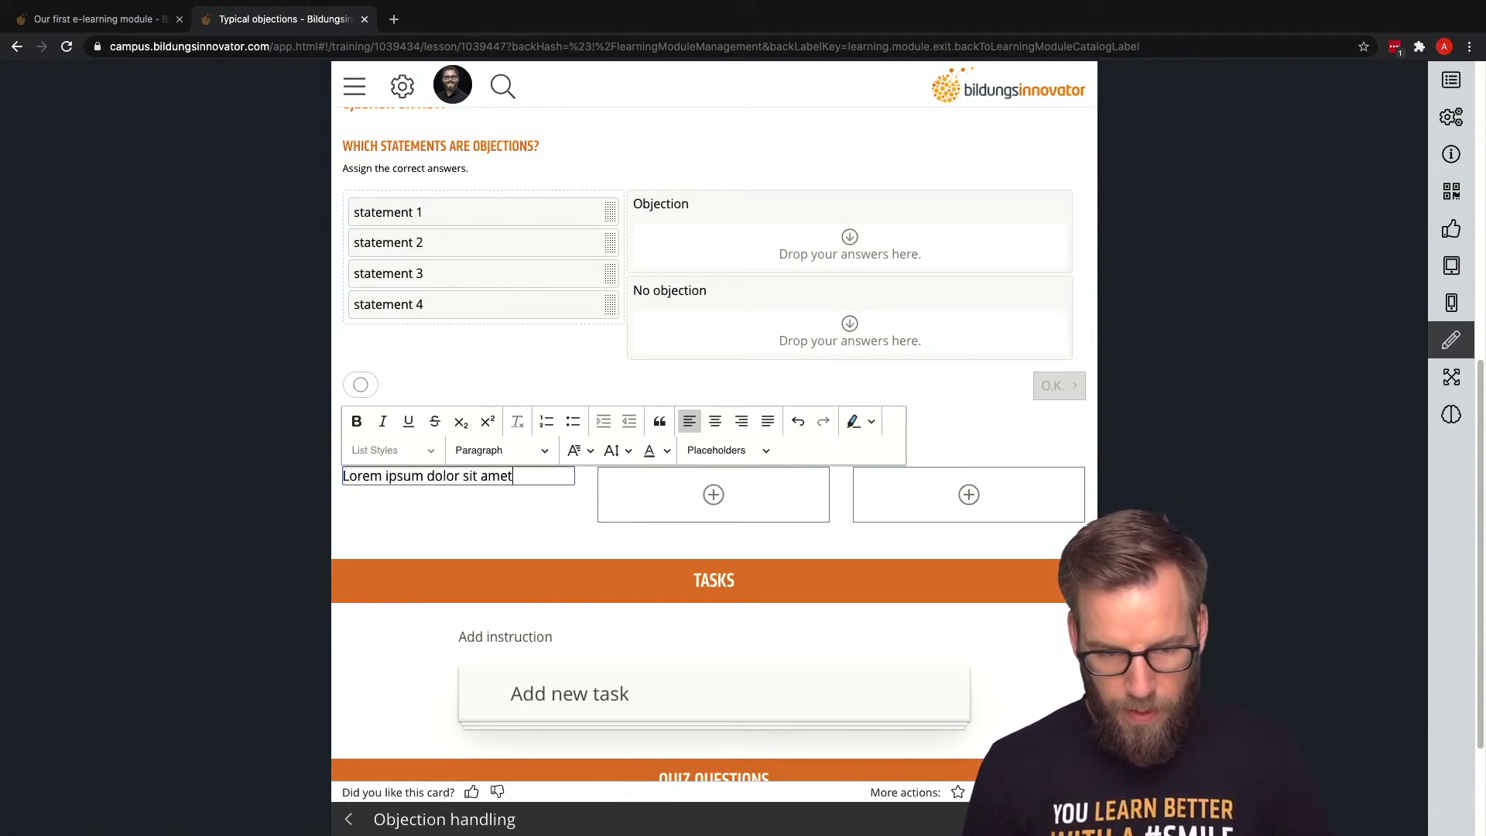
text(")
click(360, 474)
text(")
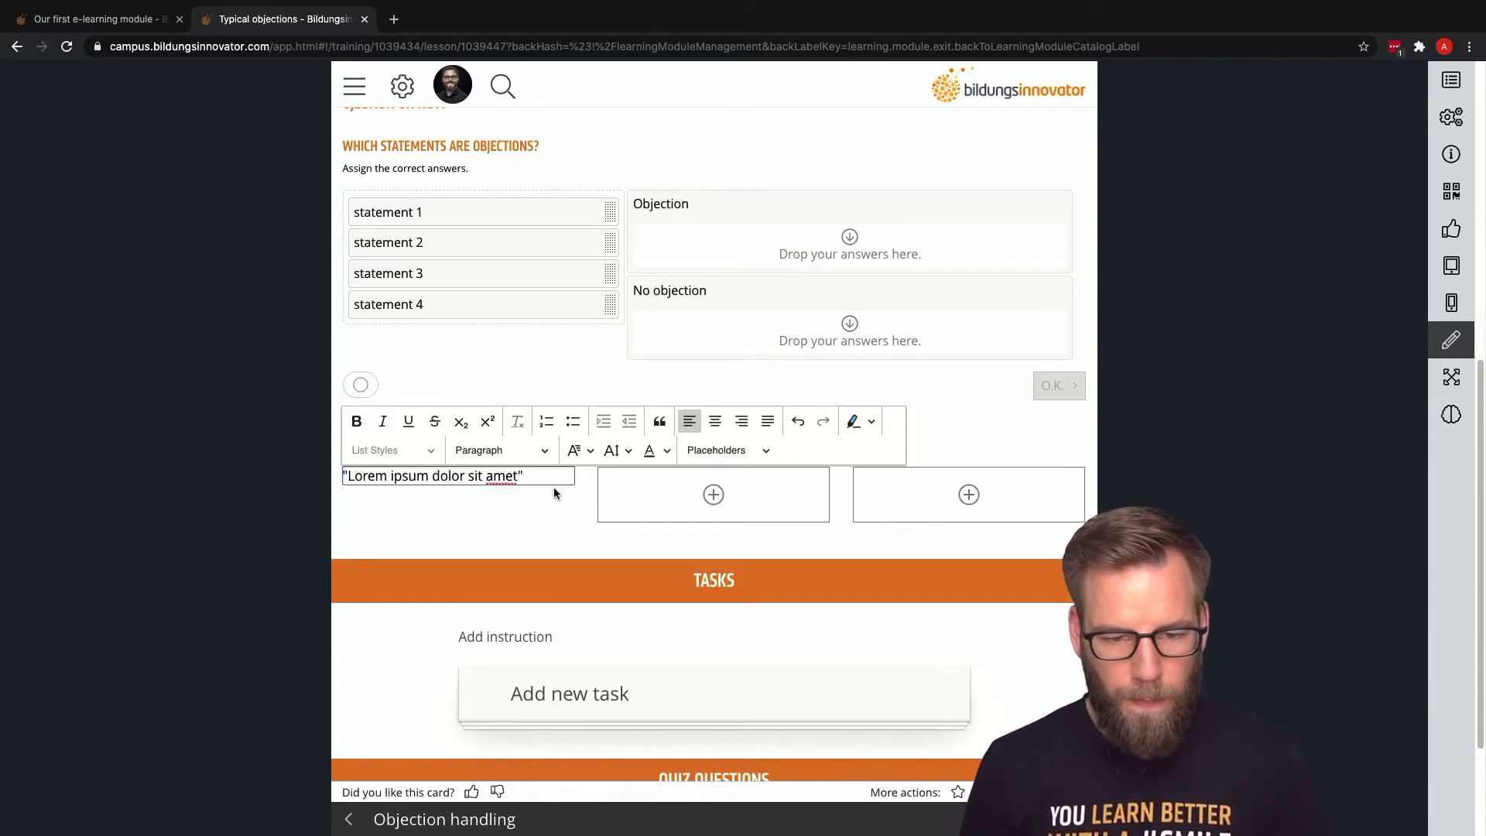
drag(545, 489, 232, 475)
click(382, 421)
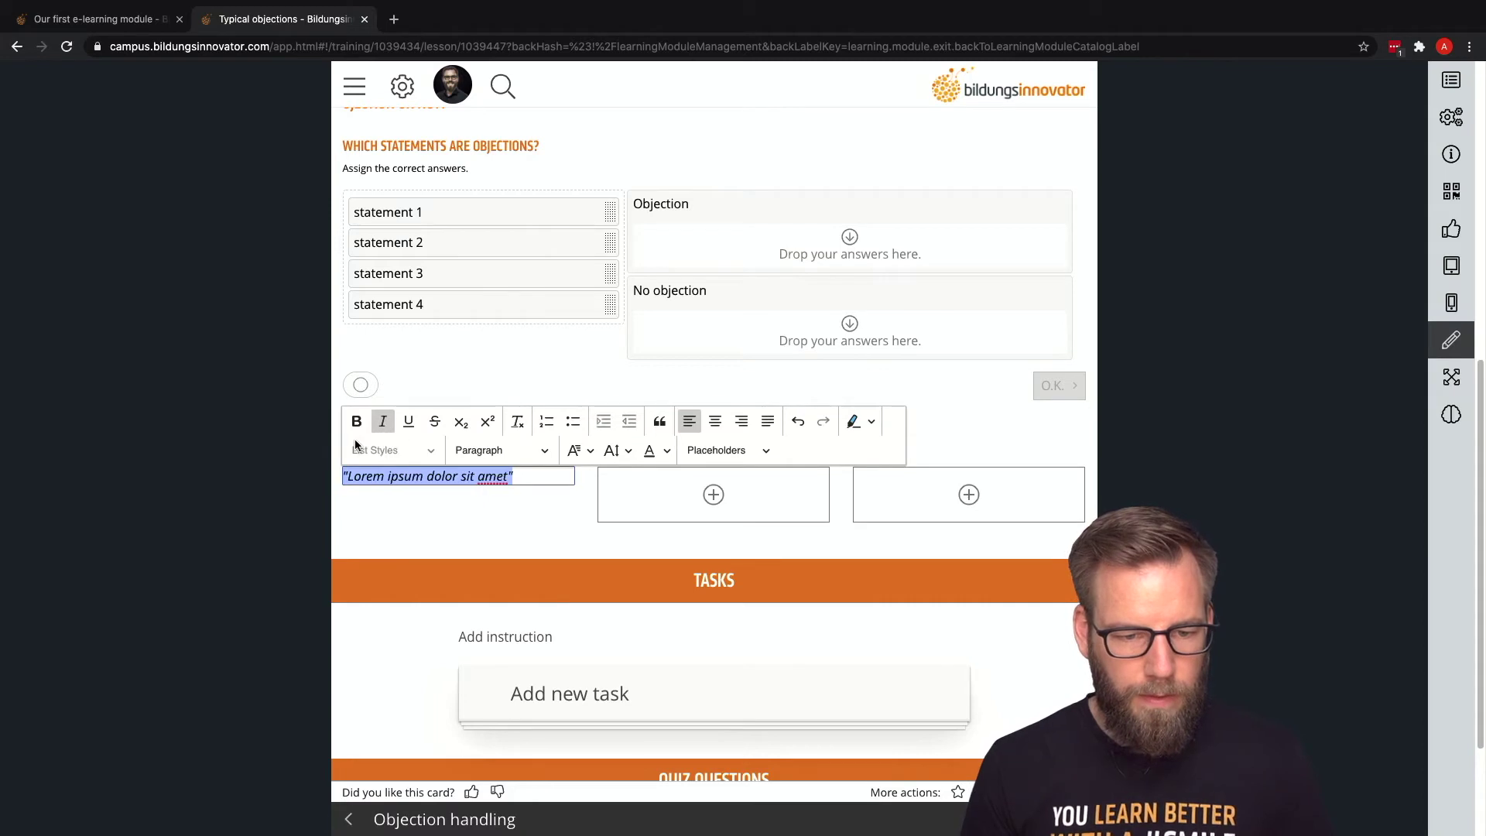
Add an arrow-style bullet reading "tip on how to handle this objection" below the quote, in non-italic text
click(530, 475)
key(Return)
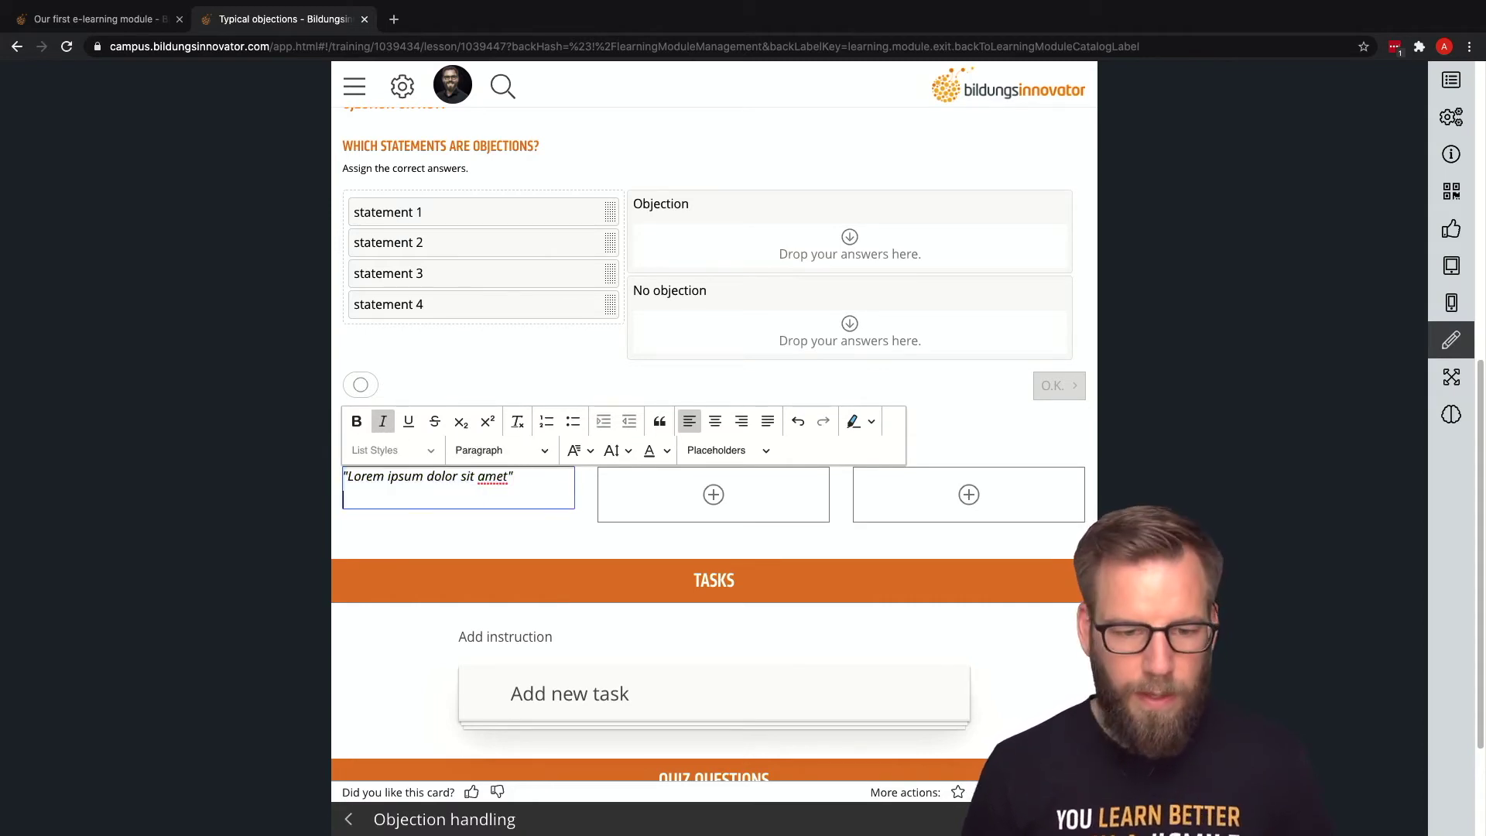
click(573, 421)
click(391, 450)
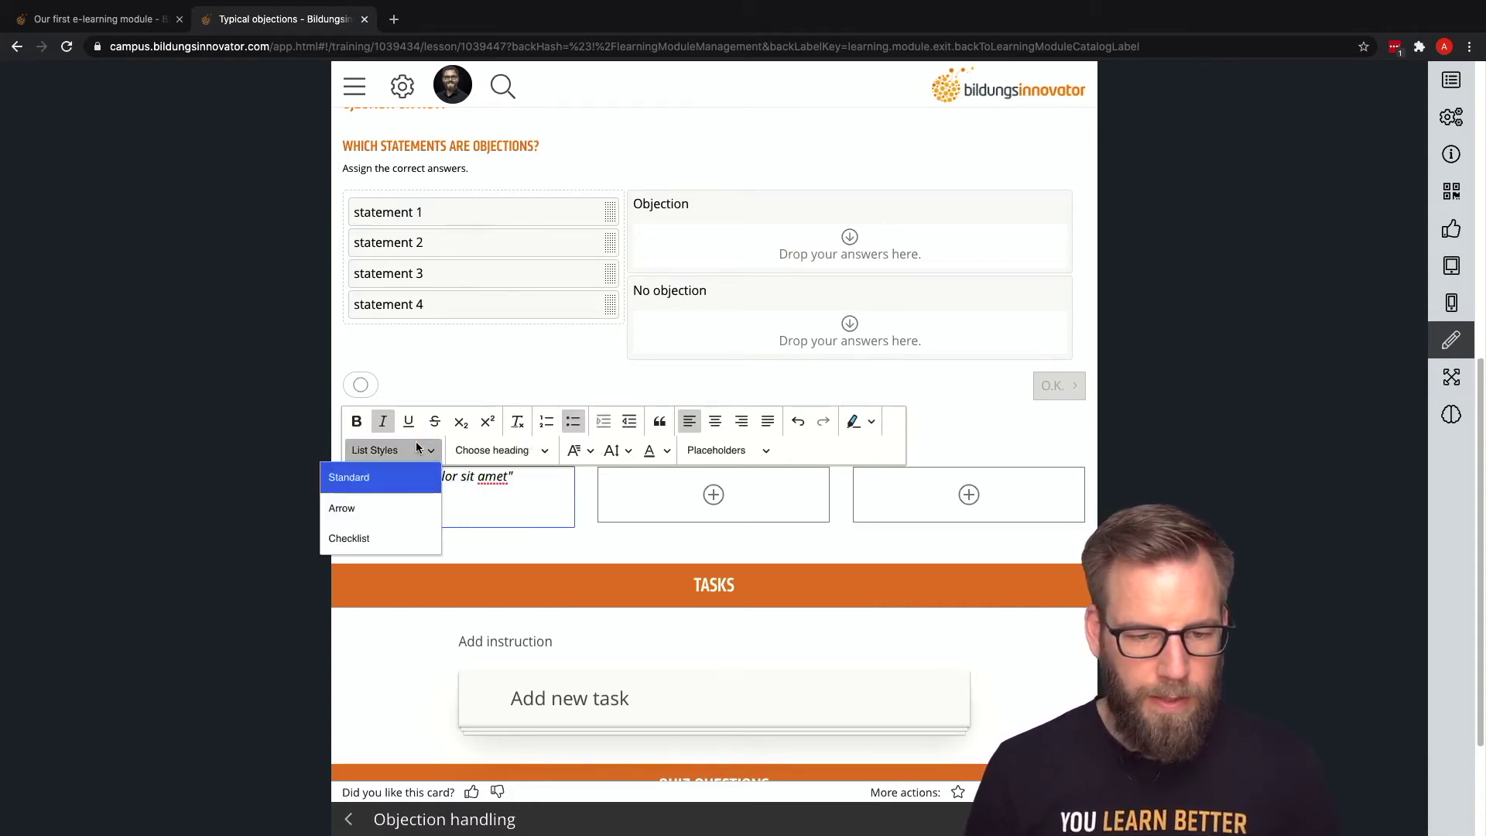
click(360, 509)
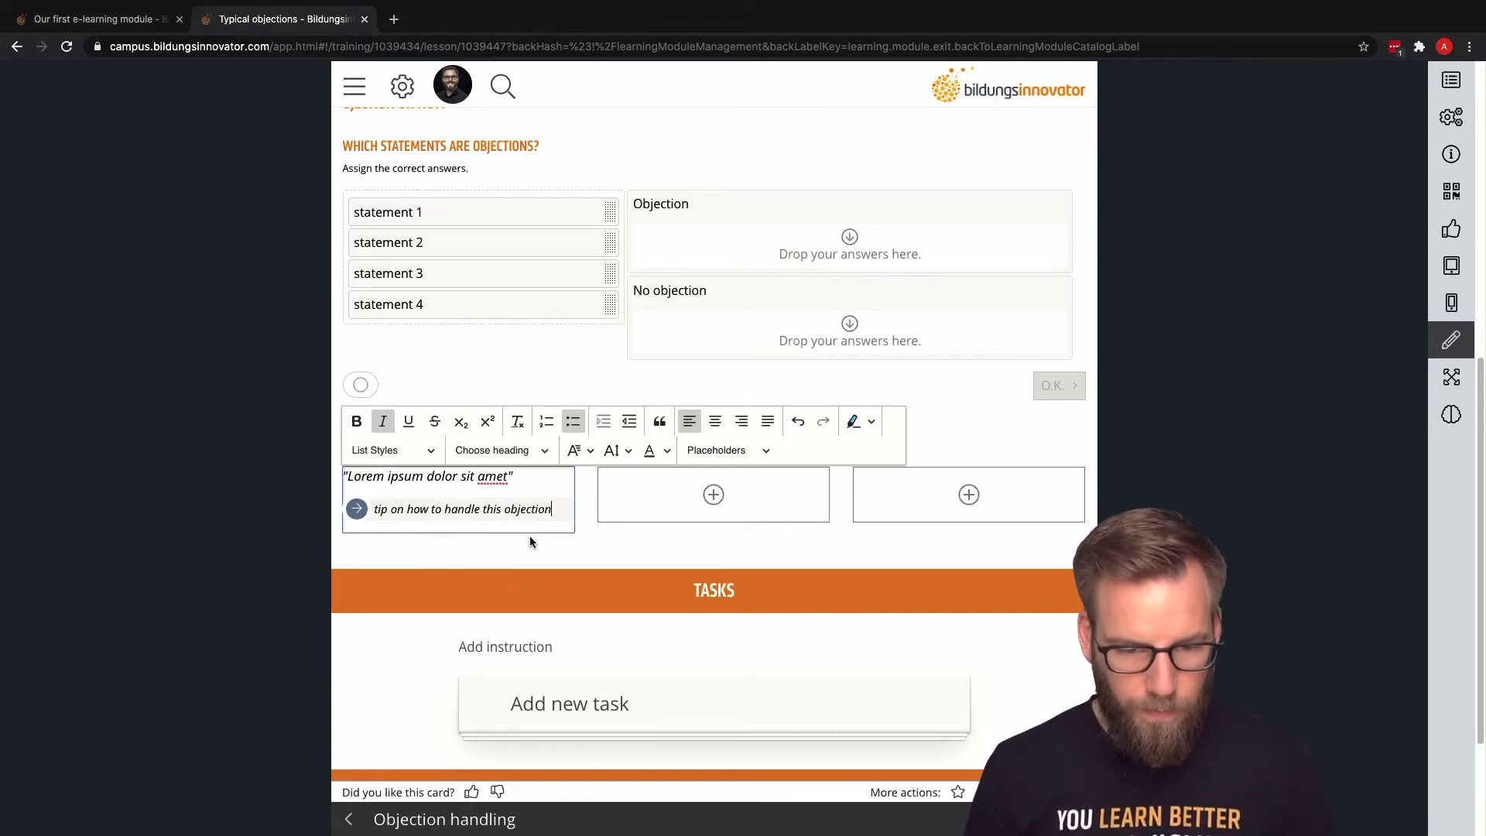
drag(556, 509, 341, 508)
key(ctrl+i)
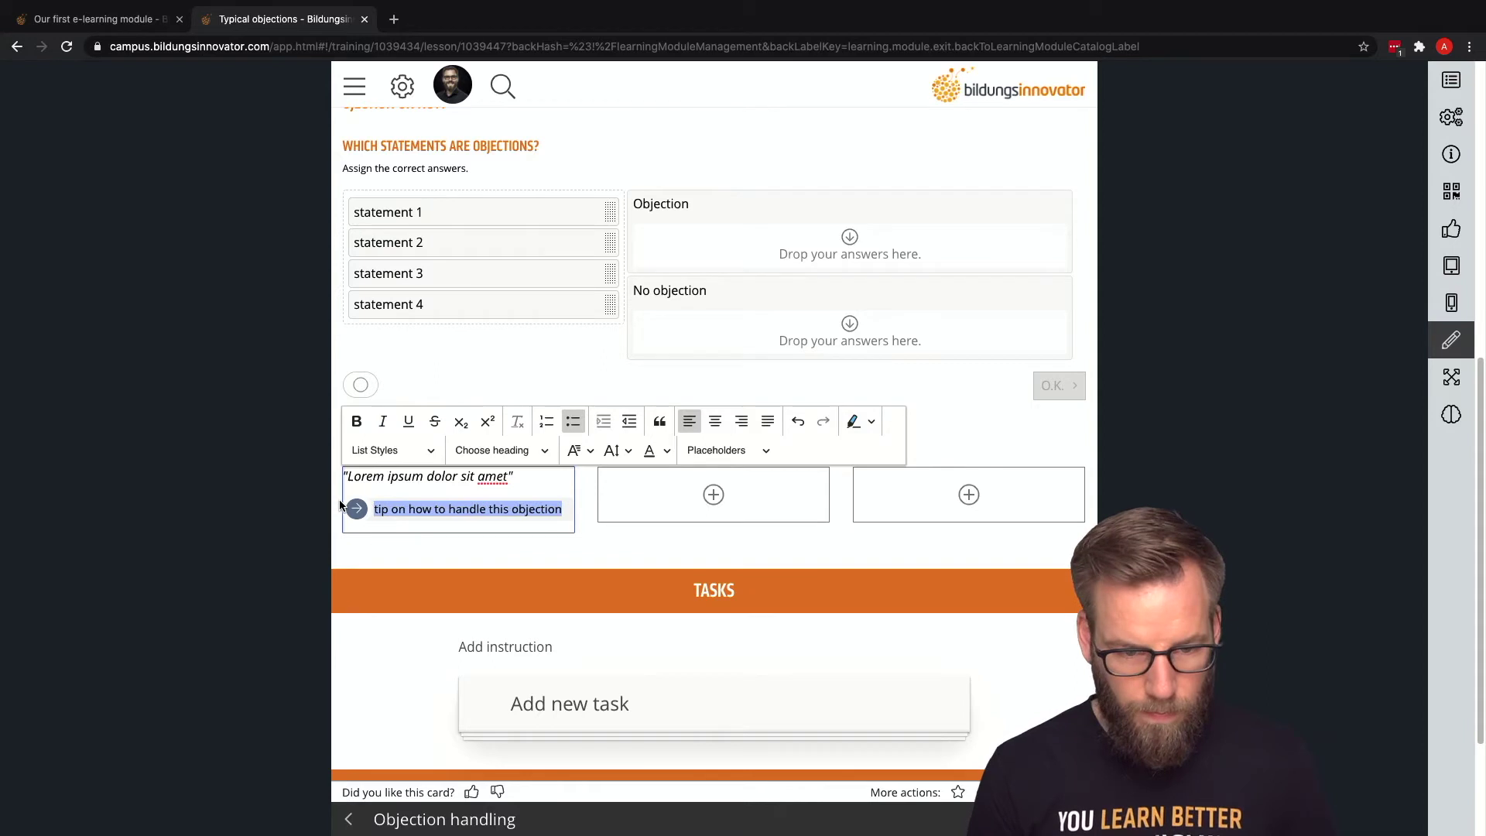
Center the quote line in the first column and give that text element a light grey box style
click(284, 498)
click(374, 476)
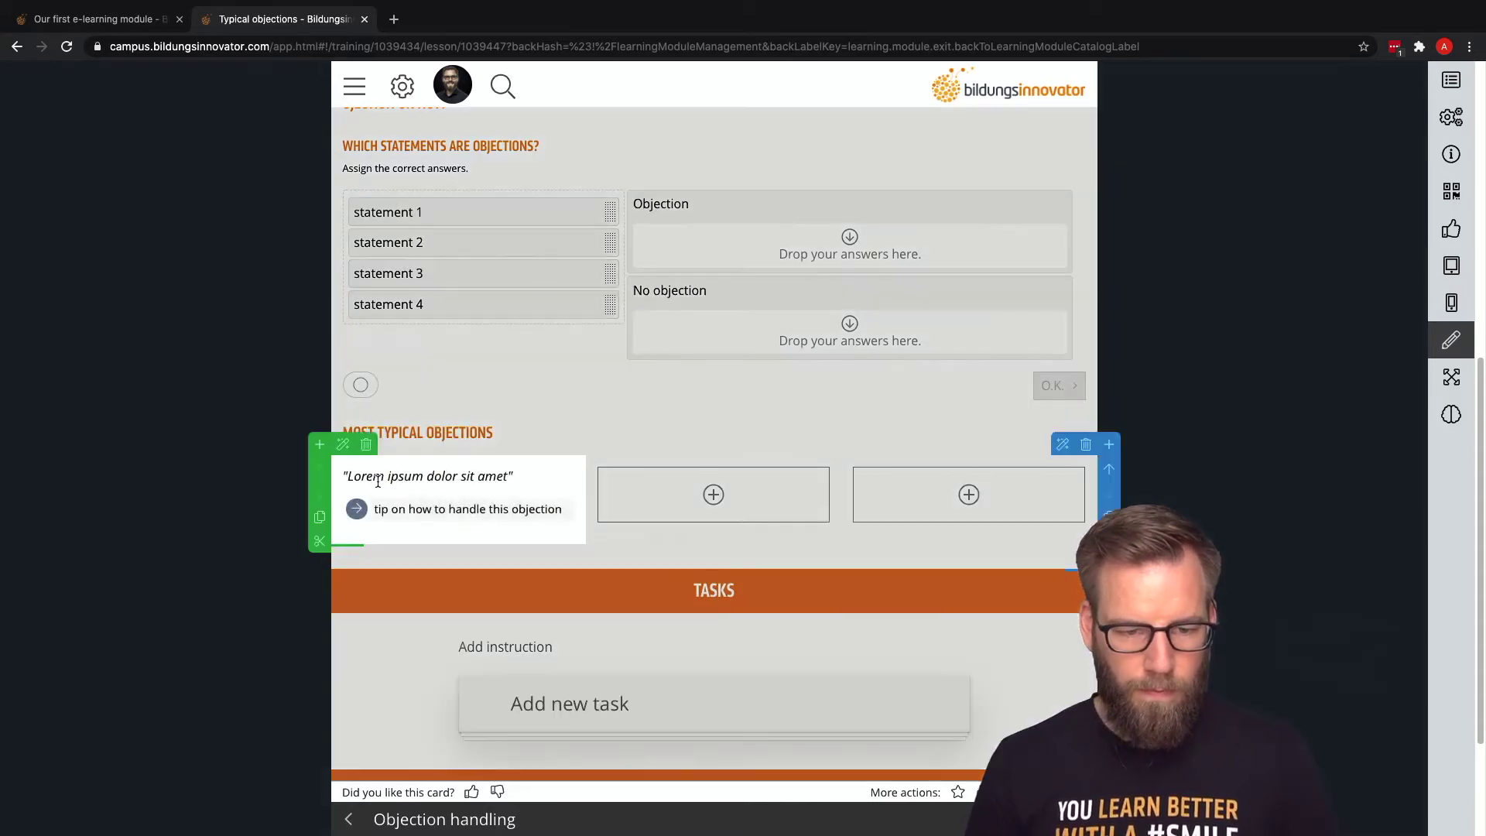
drag(532, 476, 219, 461)
key(ctrl+e)
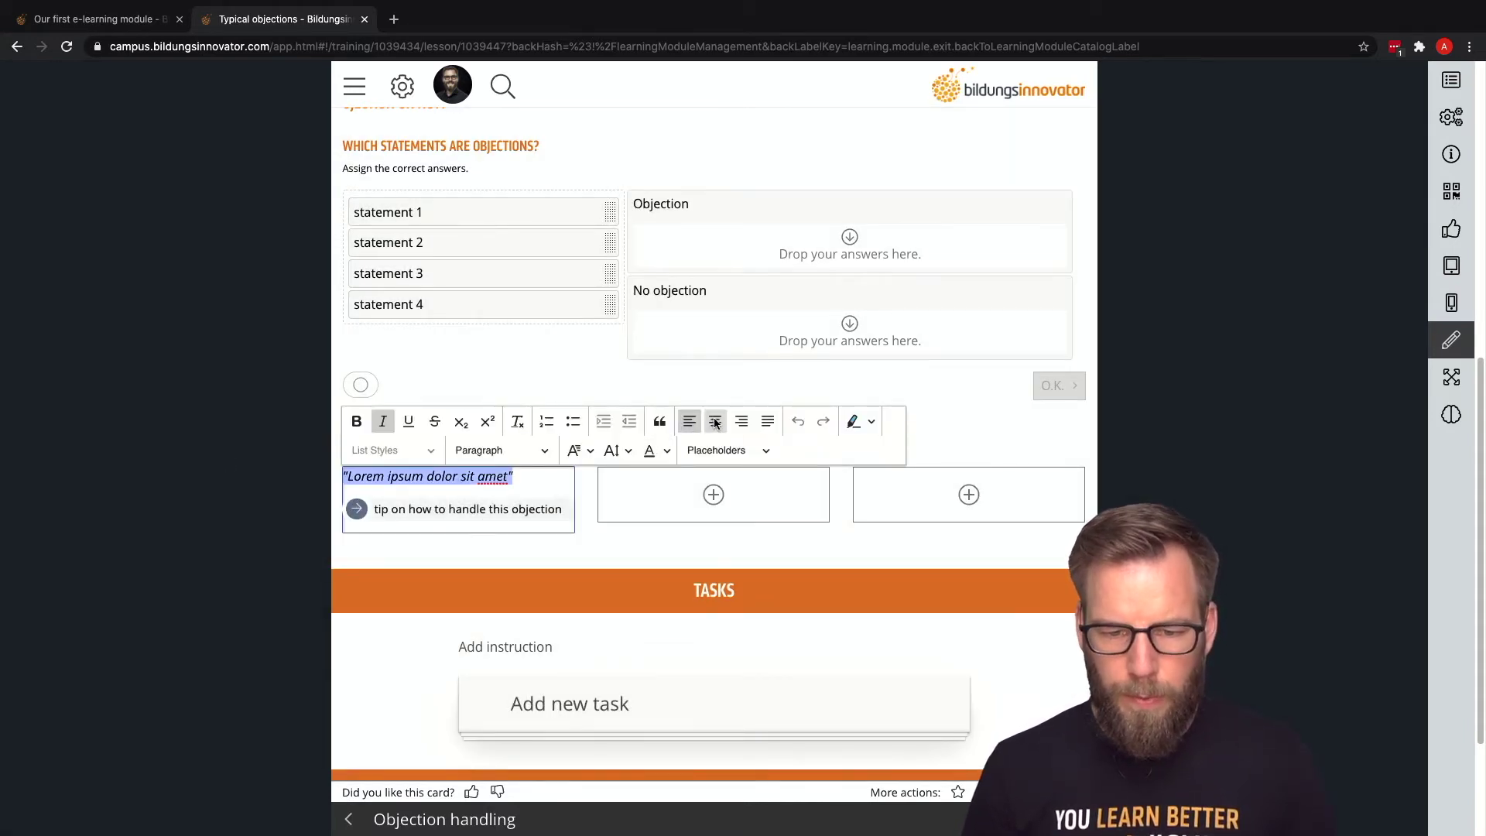
click(234, 432)
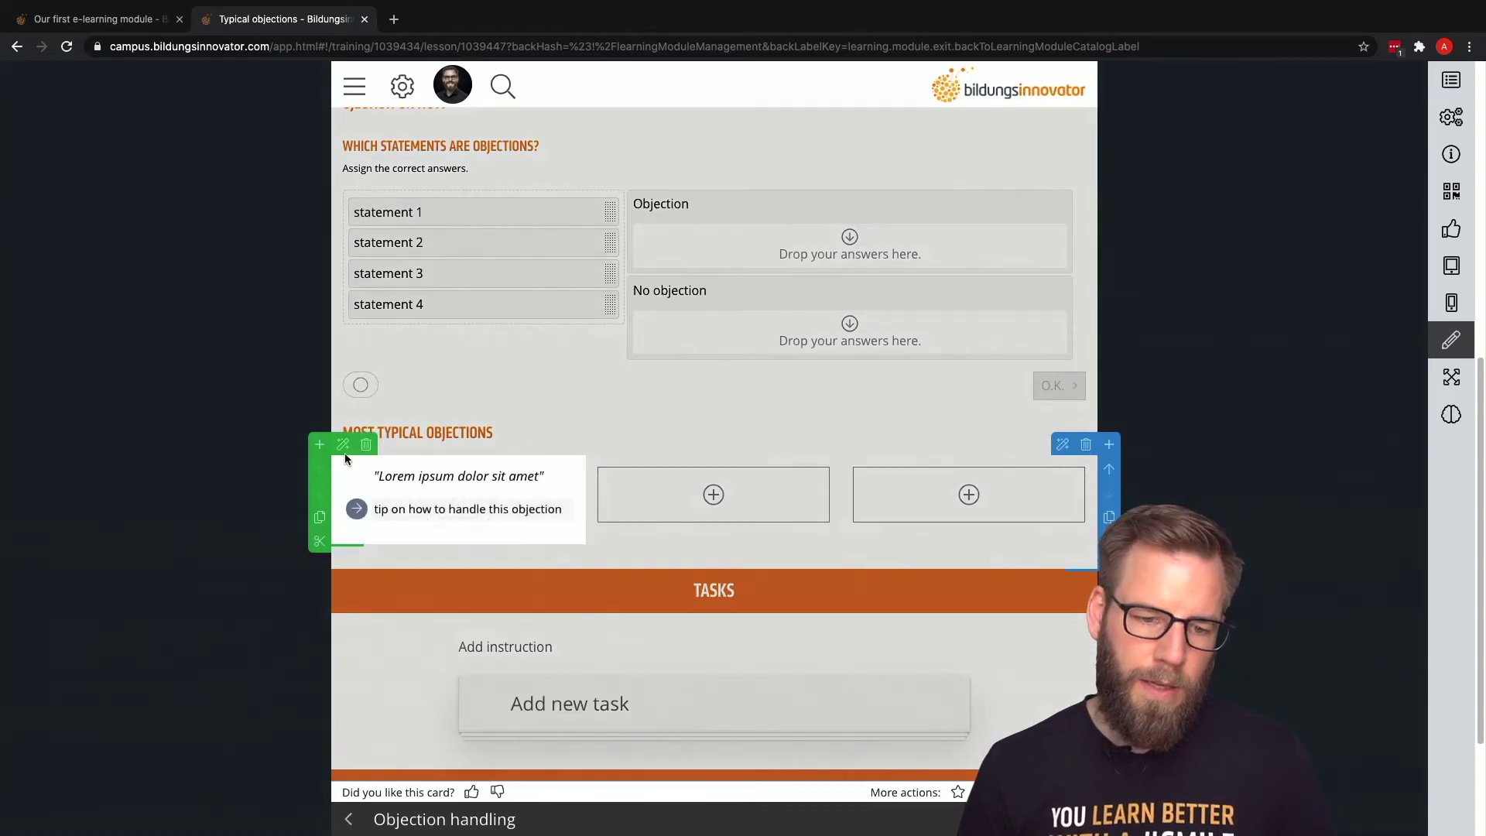
click(339, 450)
click(462, 361)
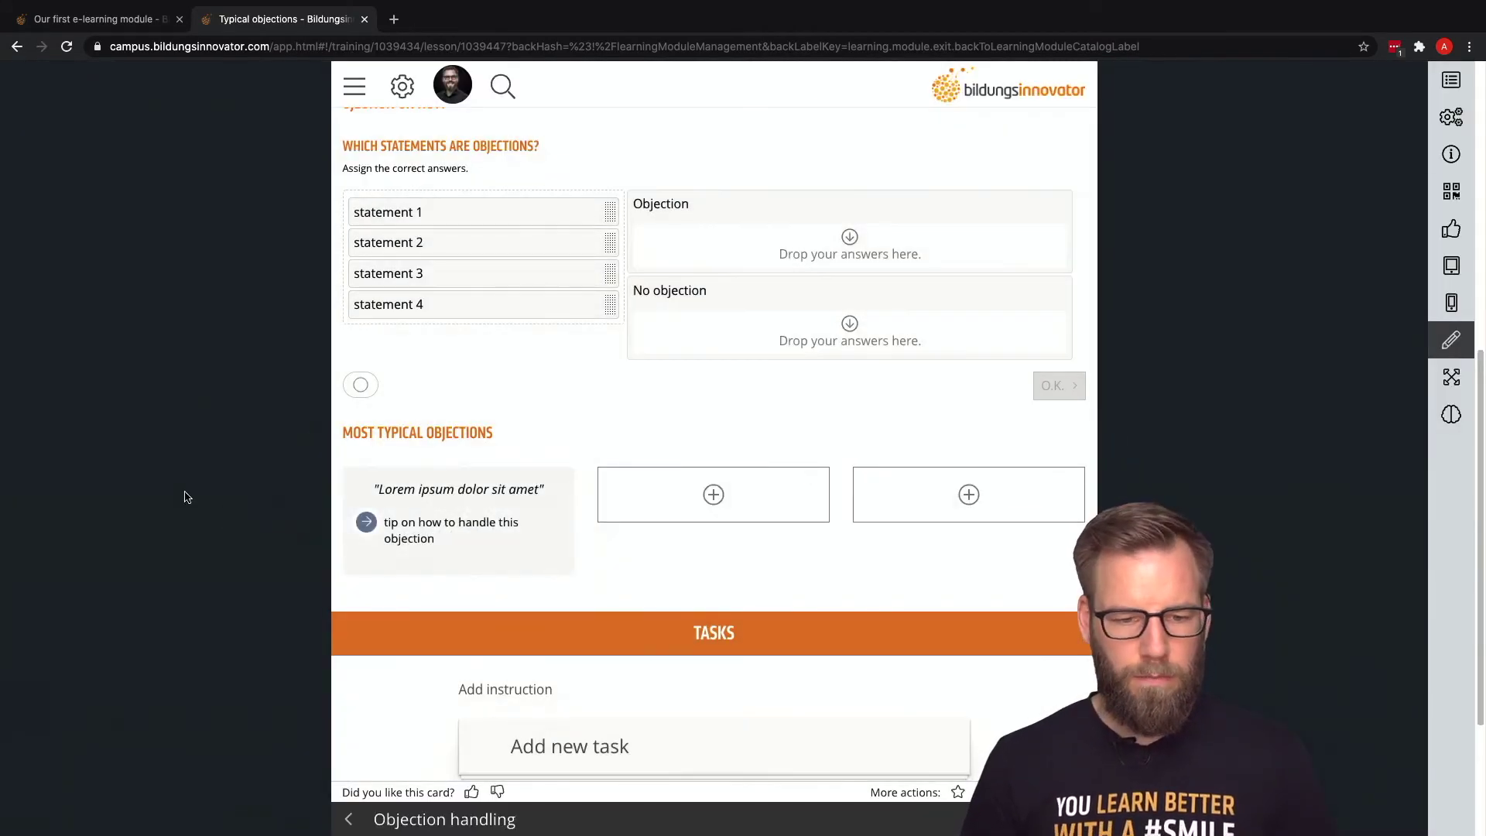
Copy the first column's text element into the second and third columns, then end copying
mouse_move(414, 503)
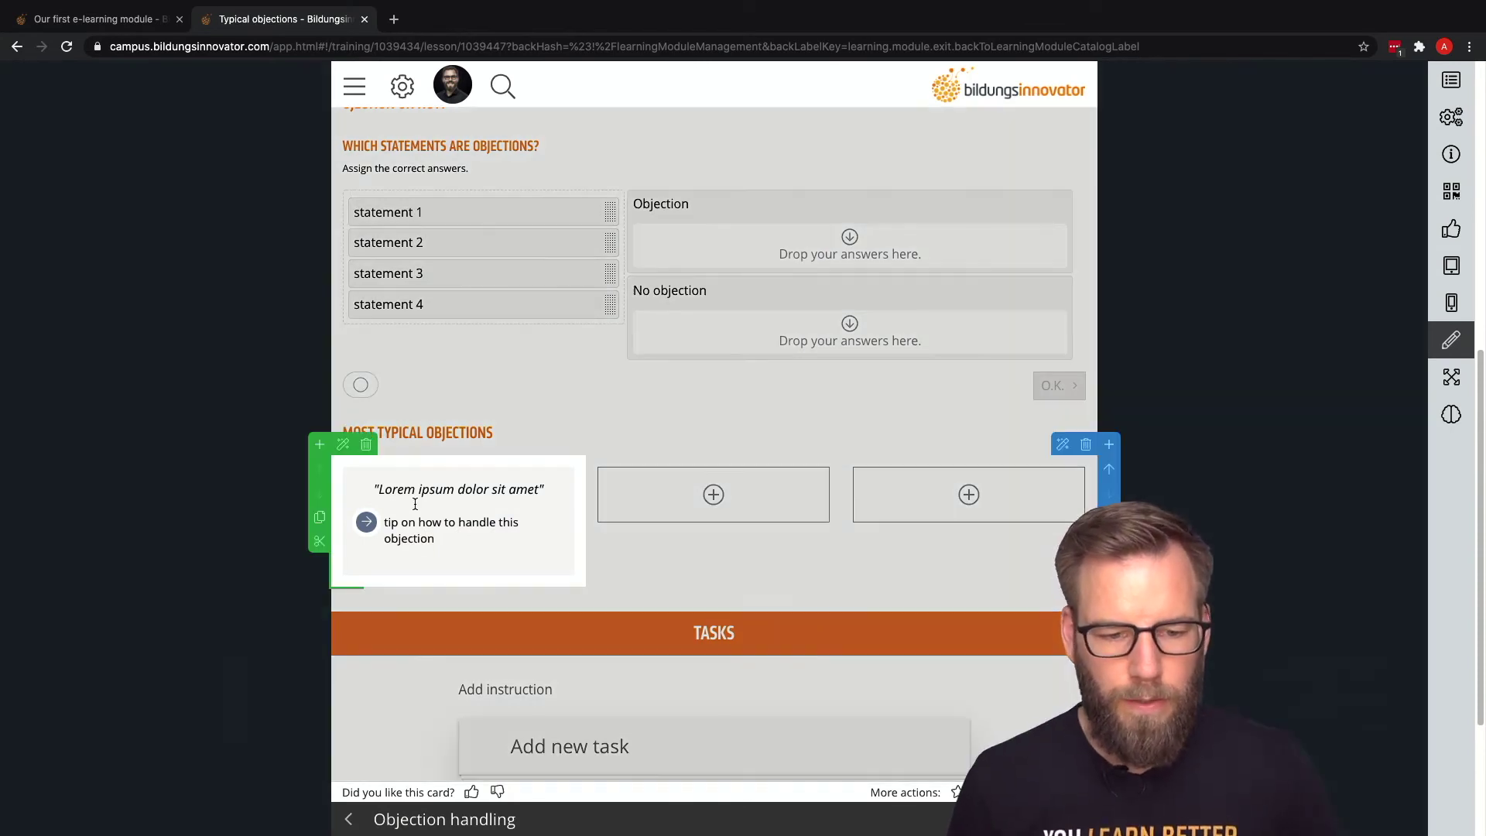
click(324, 524)
click(793, 496)
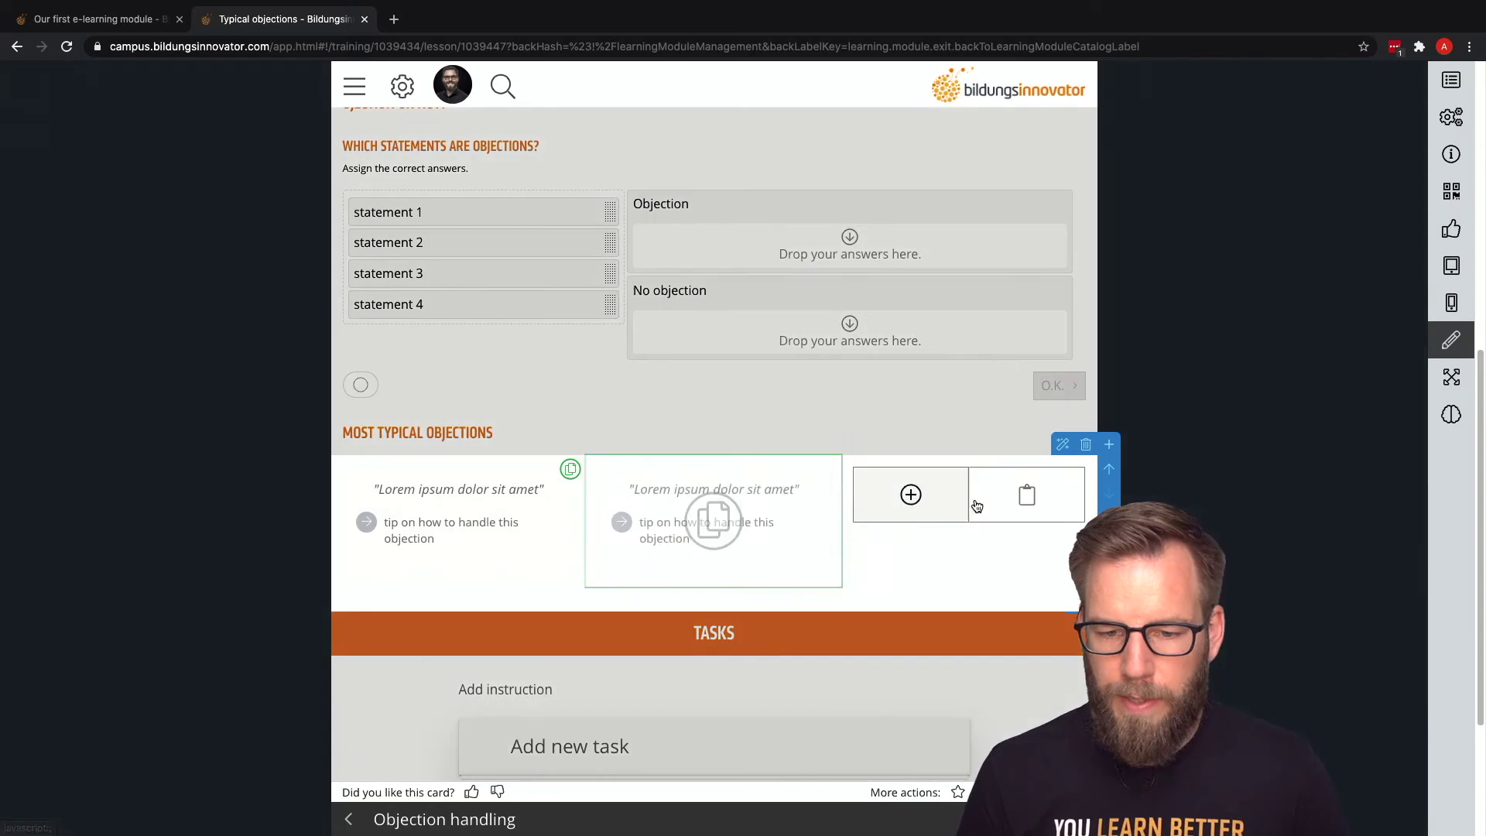
click(1024, 495)
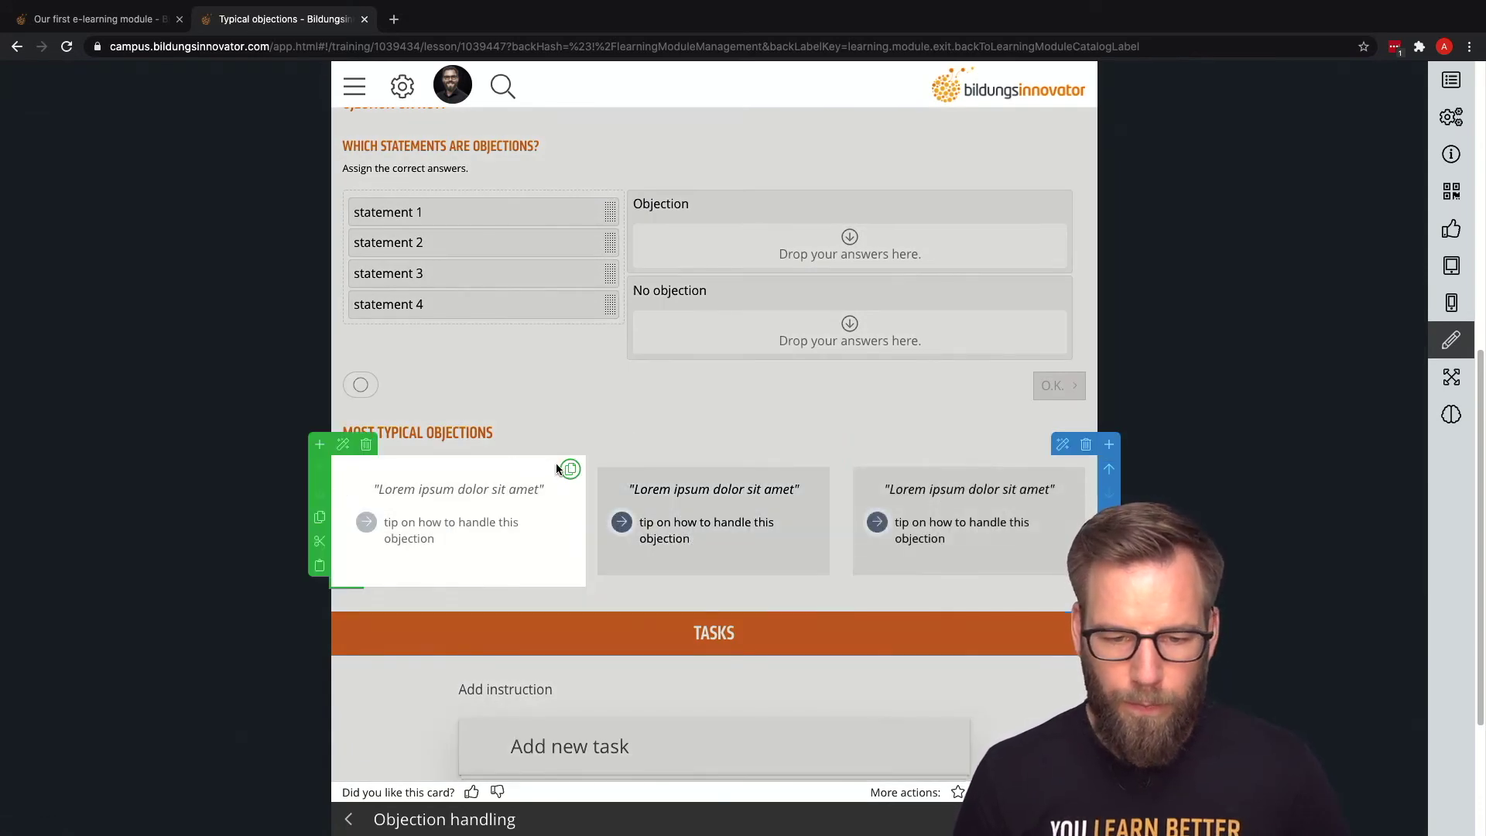
click(570, 469)
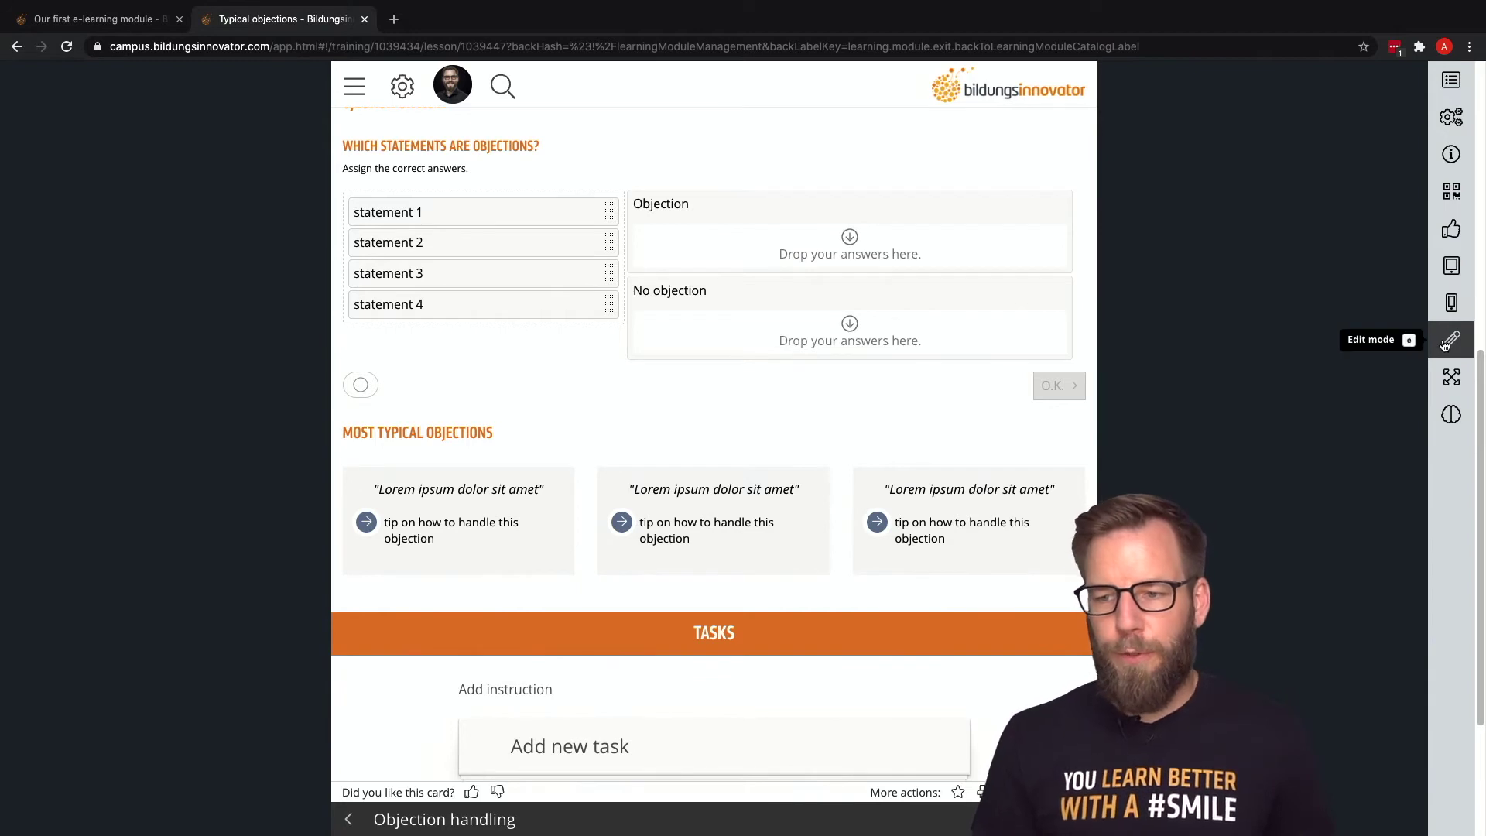
Preview the card outside edit mode and test the quiz by assigning statement 1 to Objection and statement 2 to No objection
scroll(1445, 345, up, 6)
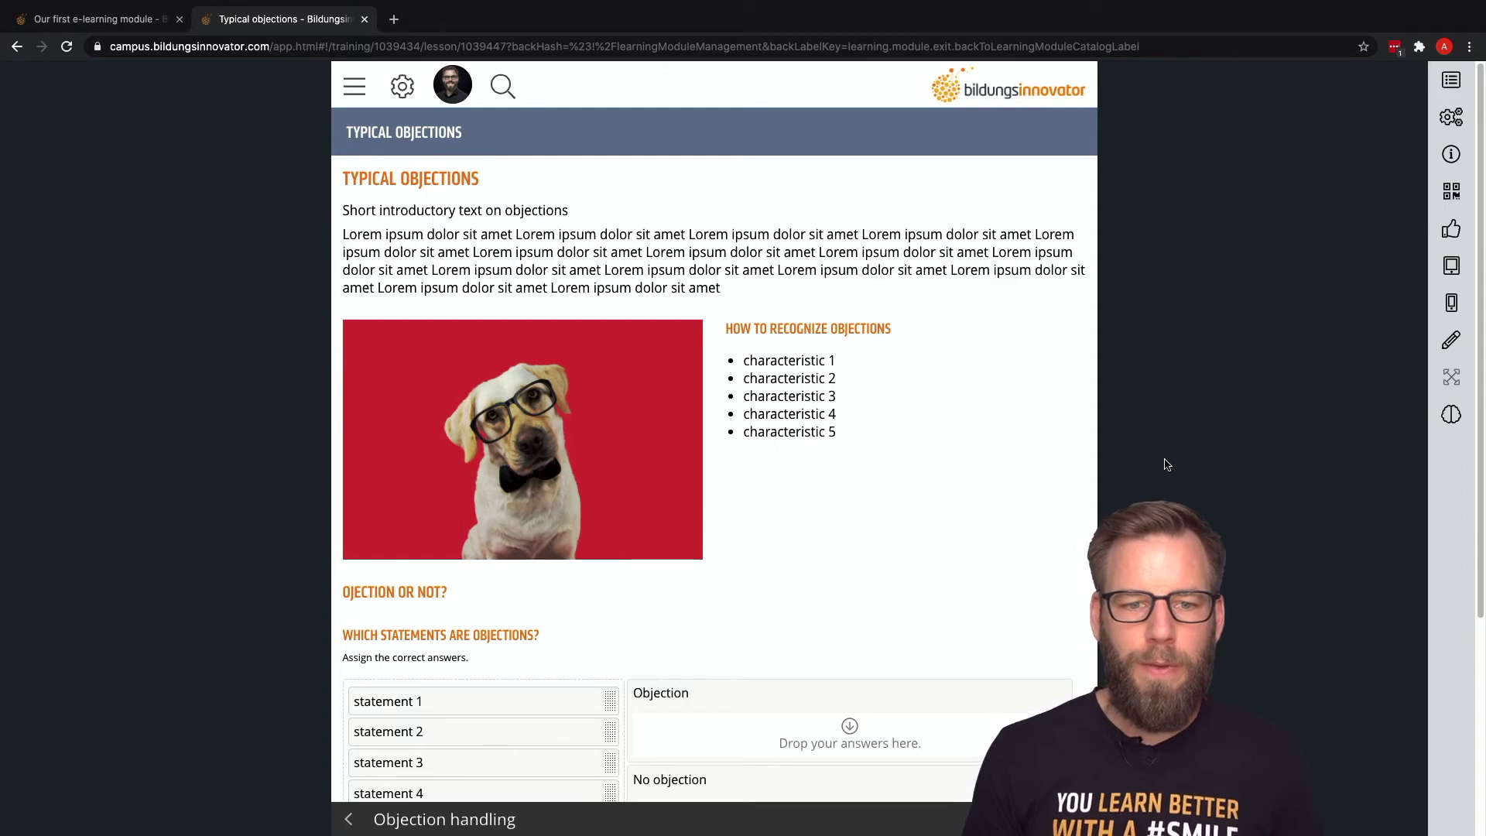
scroll(1184, 456, down, 4)
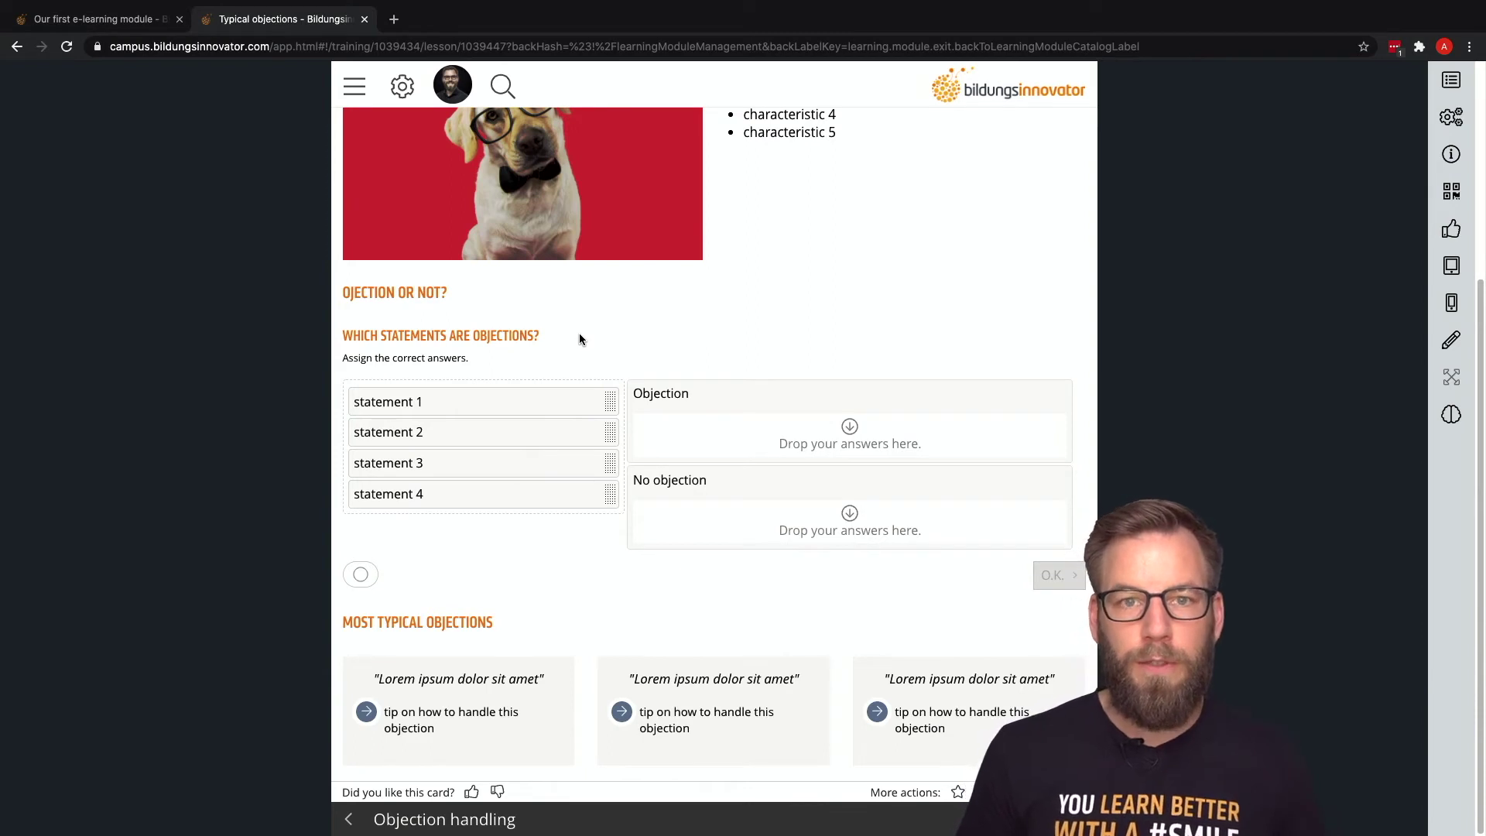
drag(497, 408, 728, 426)
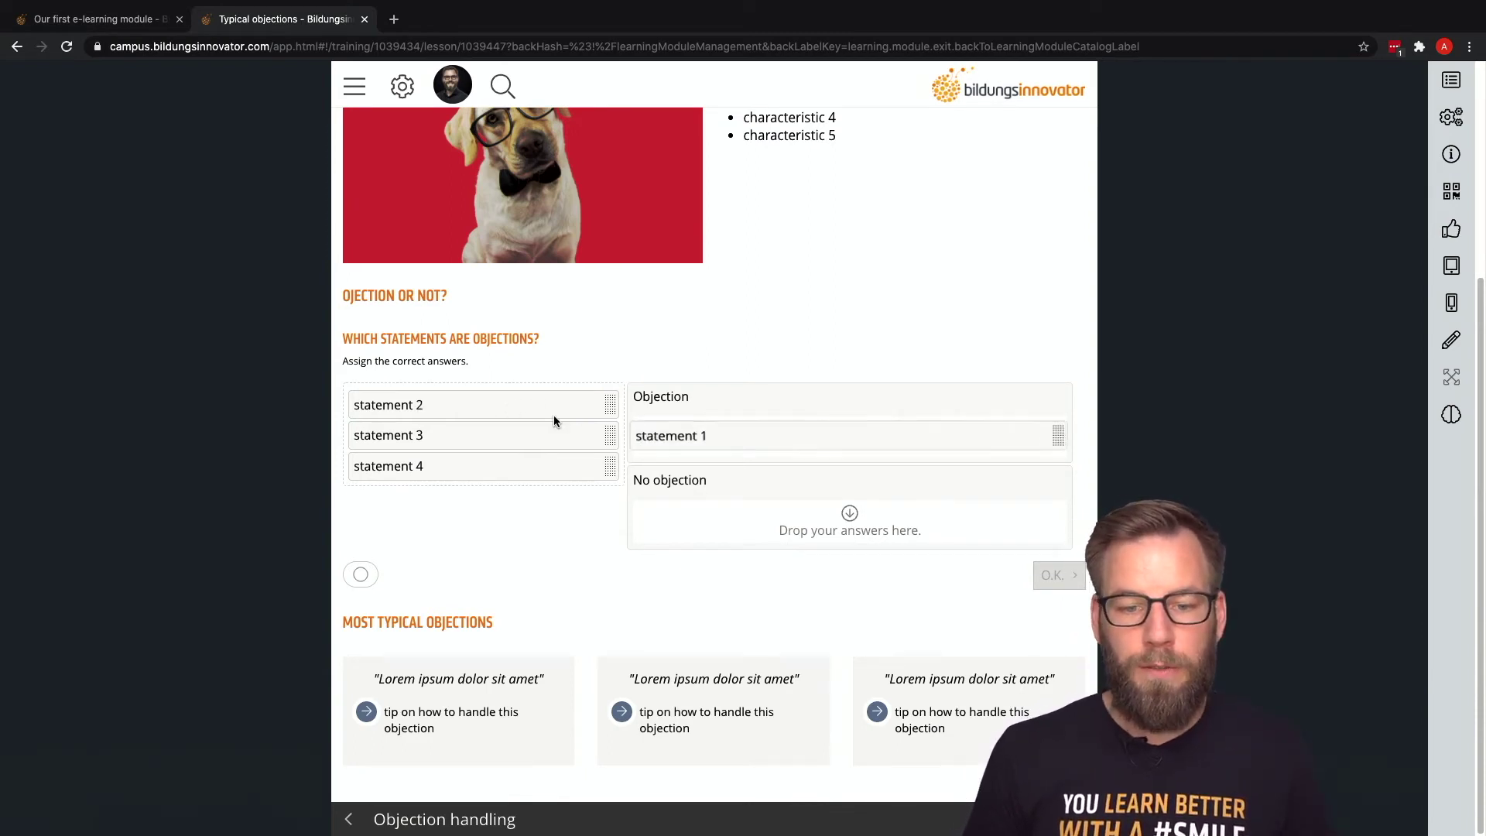
drag(510, 410, 760, 503)
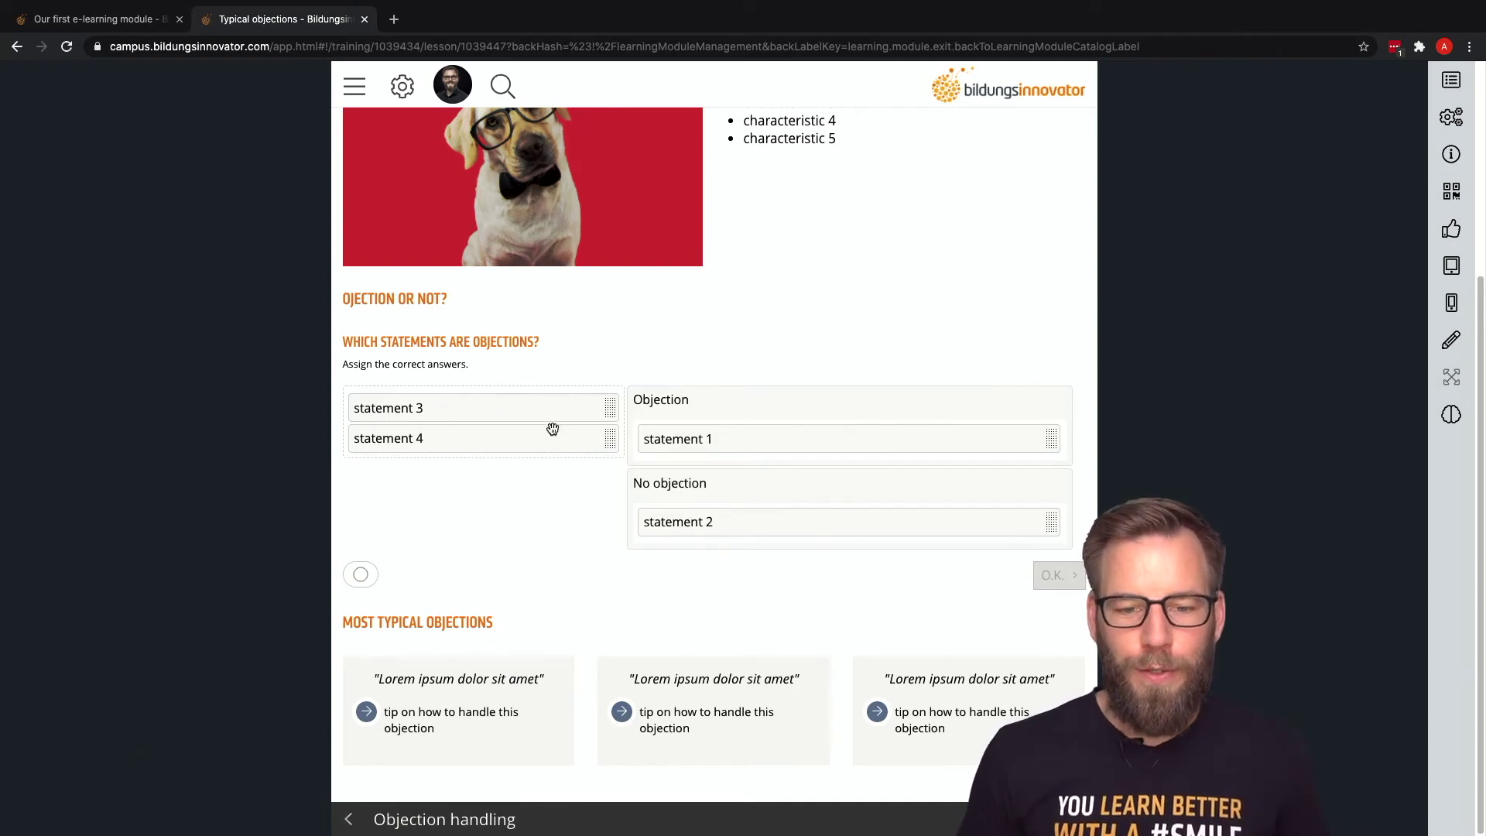
scroll(551, 449, up, 5)
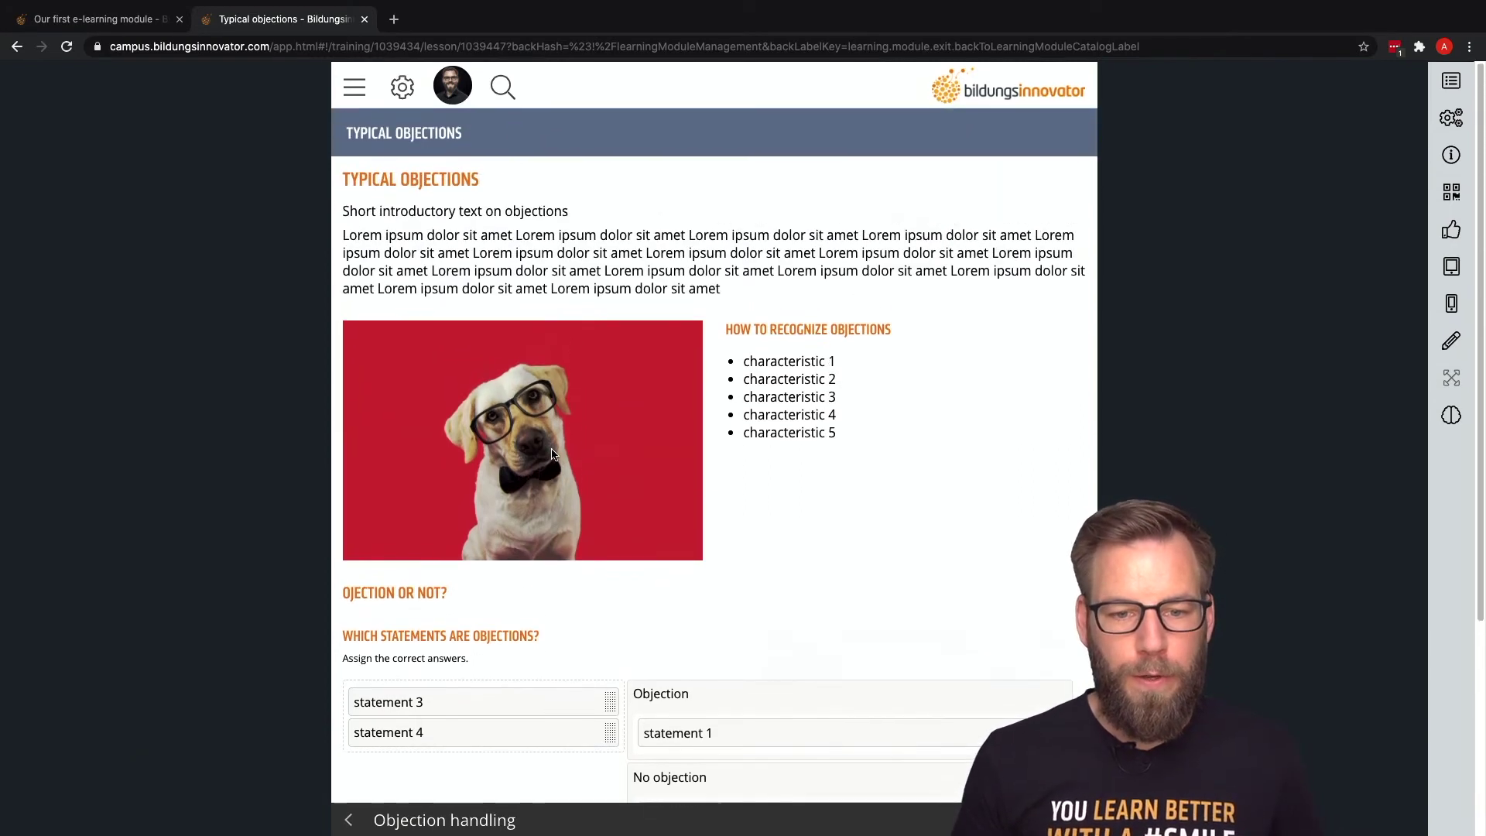
scroll(553, 454, down, 2)
scroll(550, 452, up, 1)
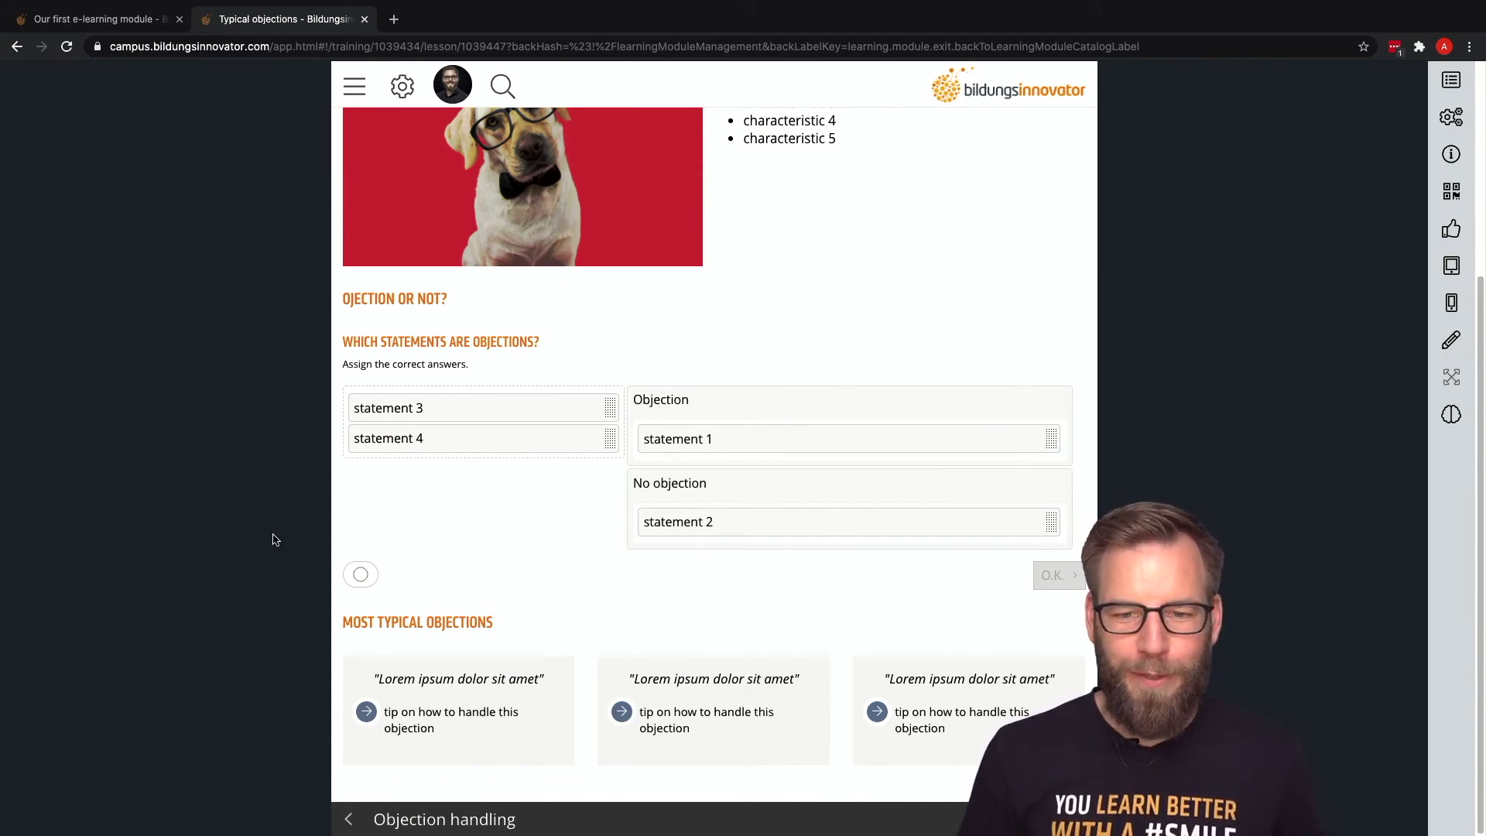
scroll(273, 539, up, 4)
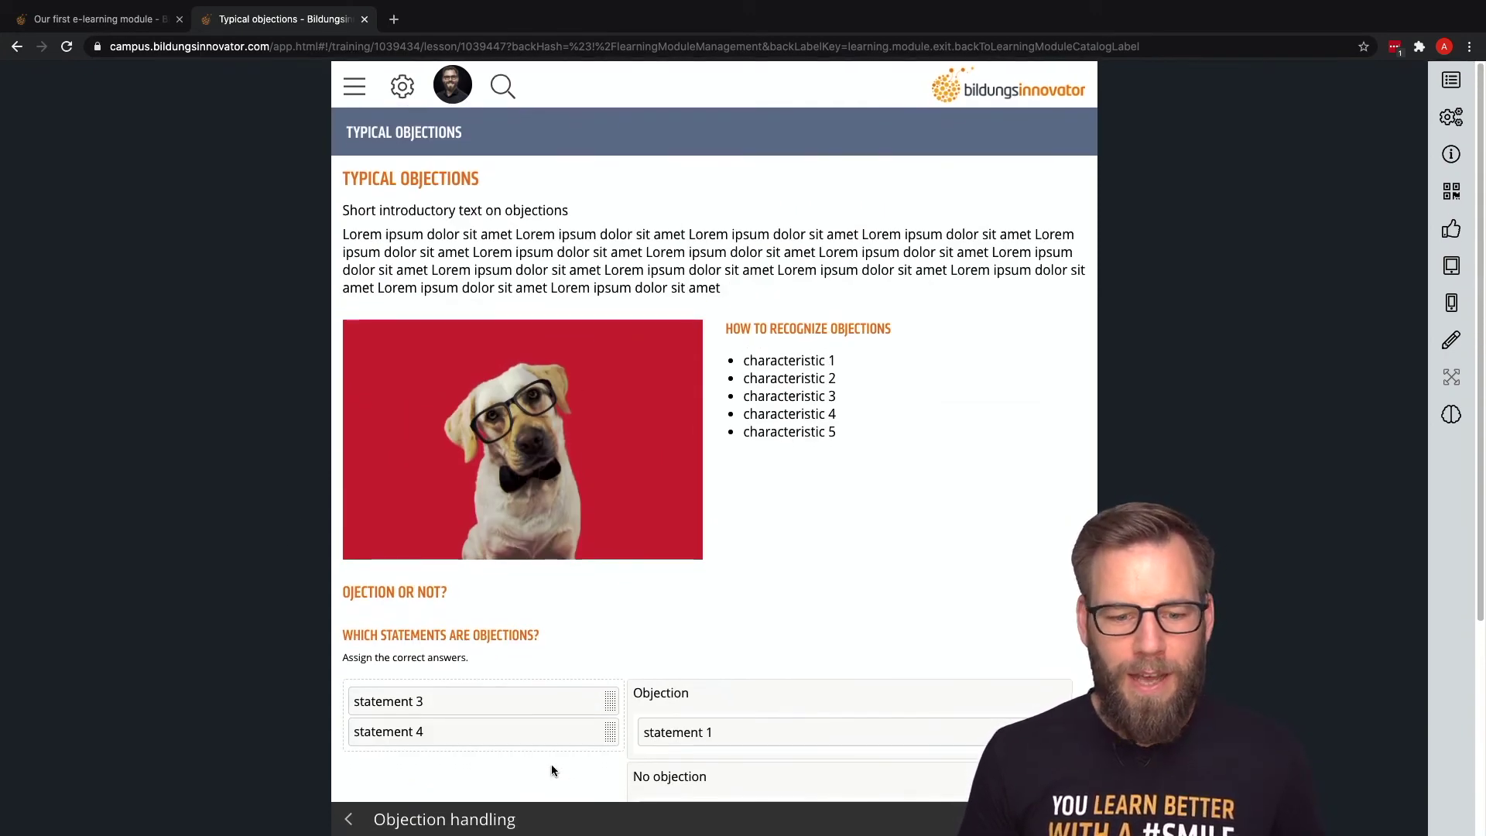
Return to the Objection handling overview in edit mode and insert a full-width row containing a text element below the title
click(485, 819)
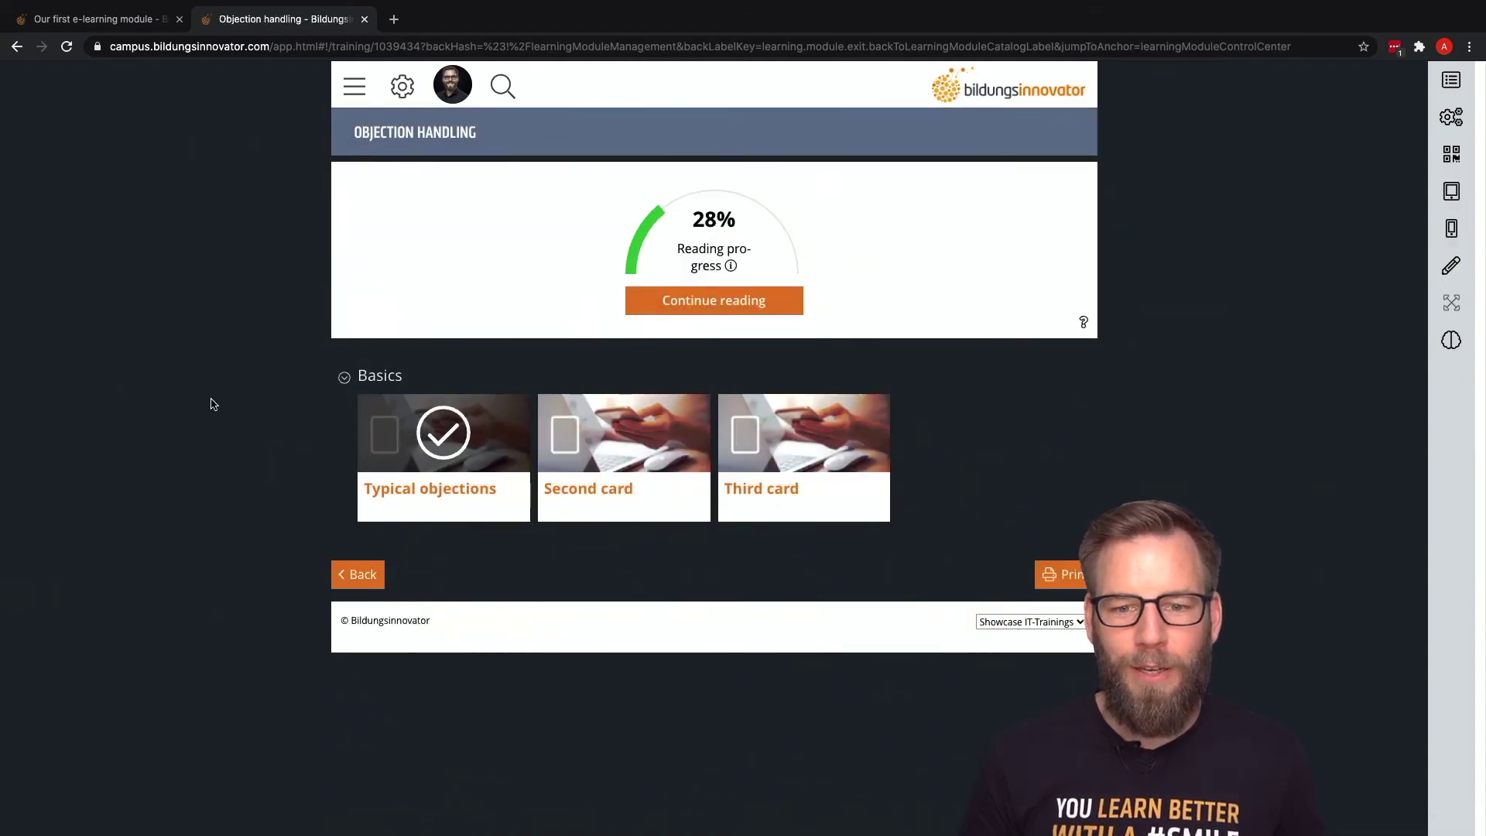
click(1451, 266)
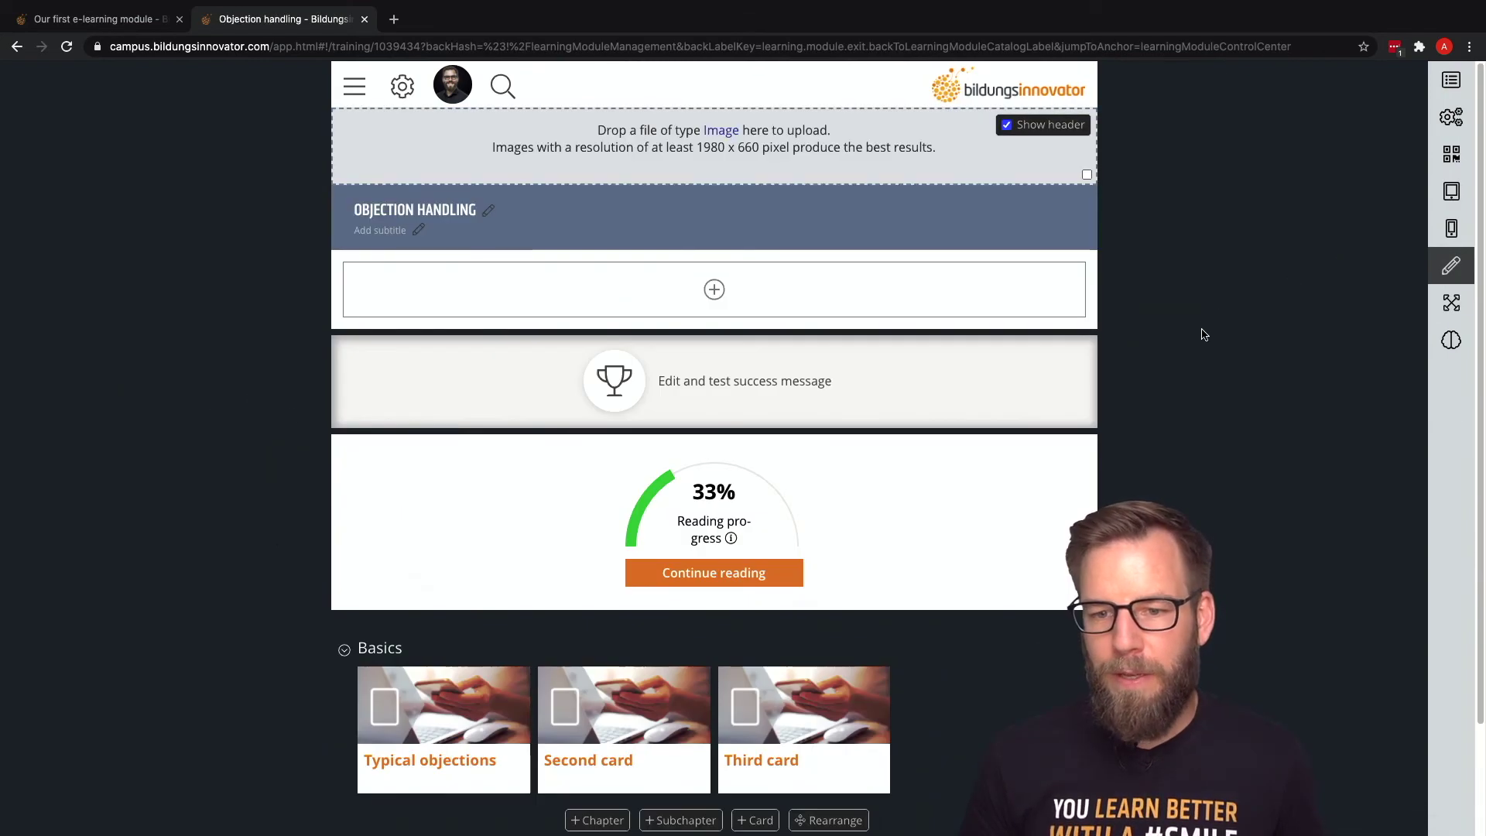
click(828, 316)
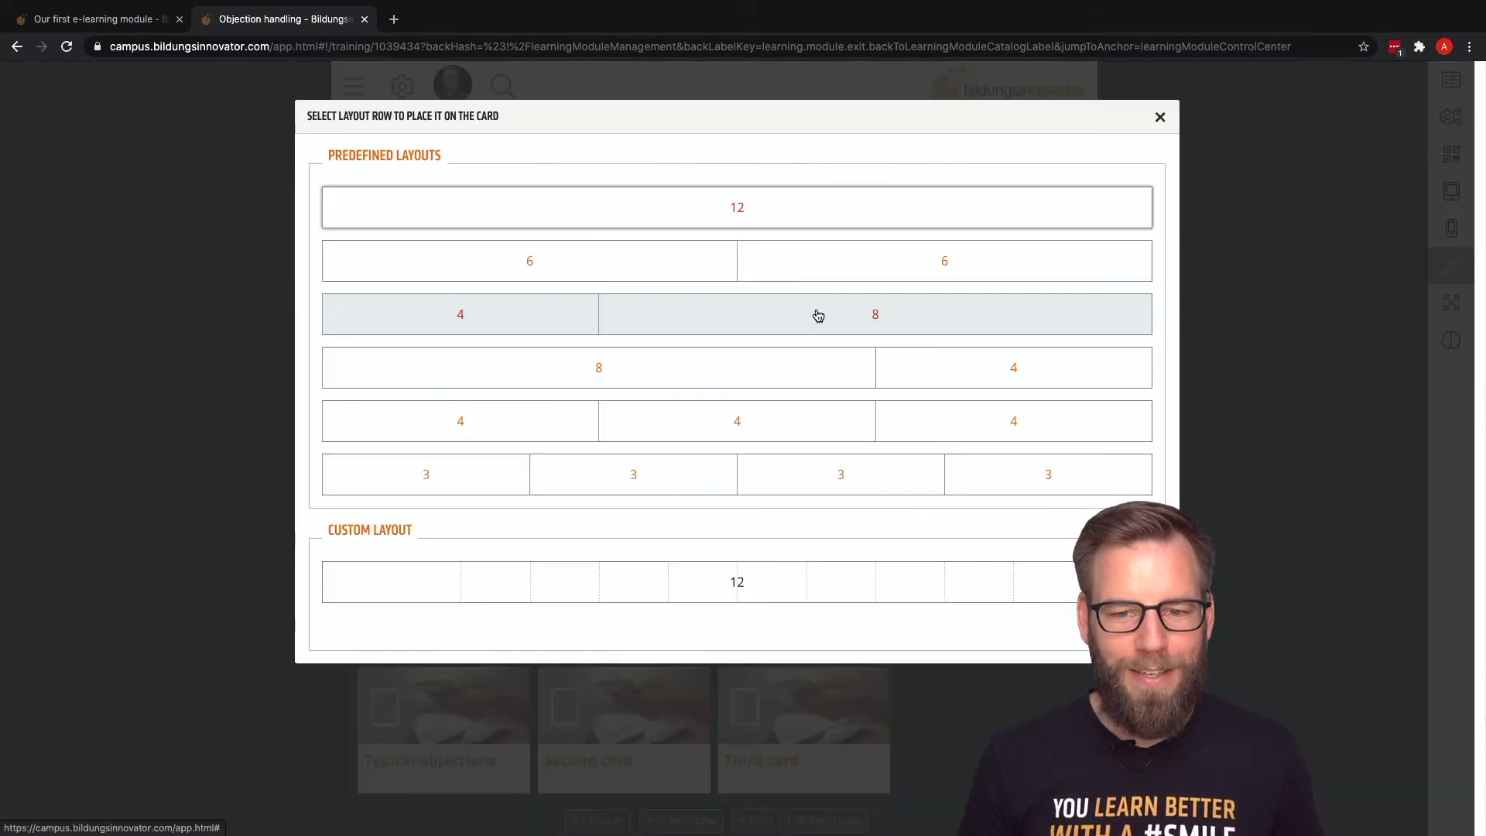
click(773, 210)
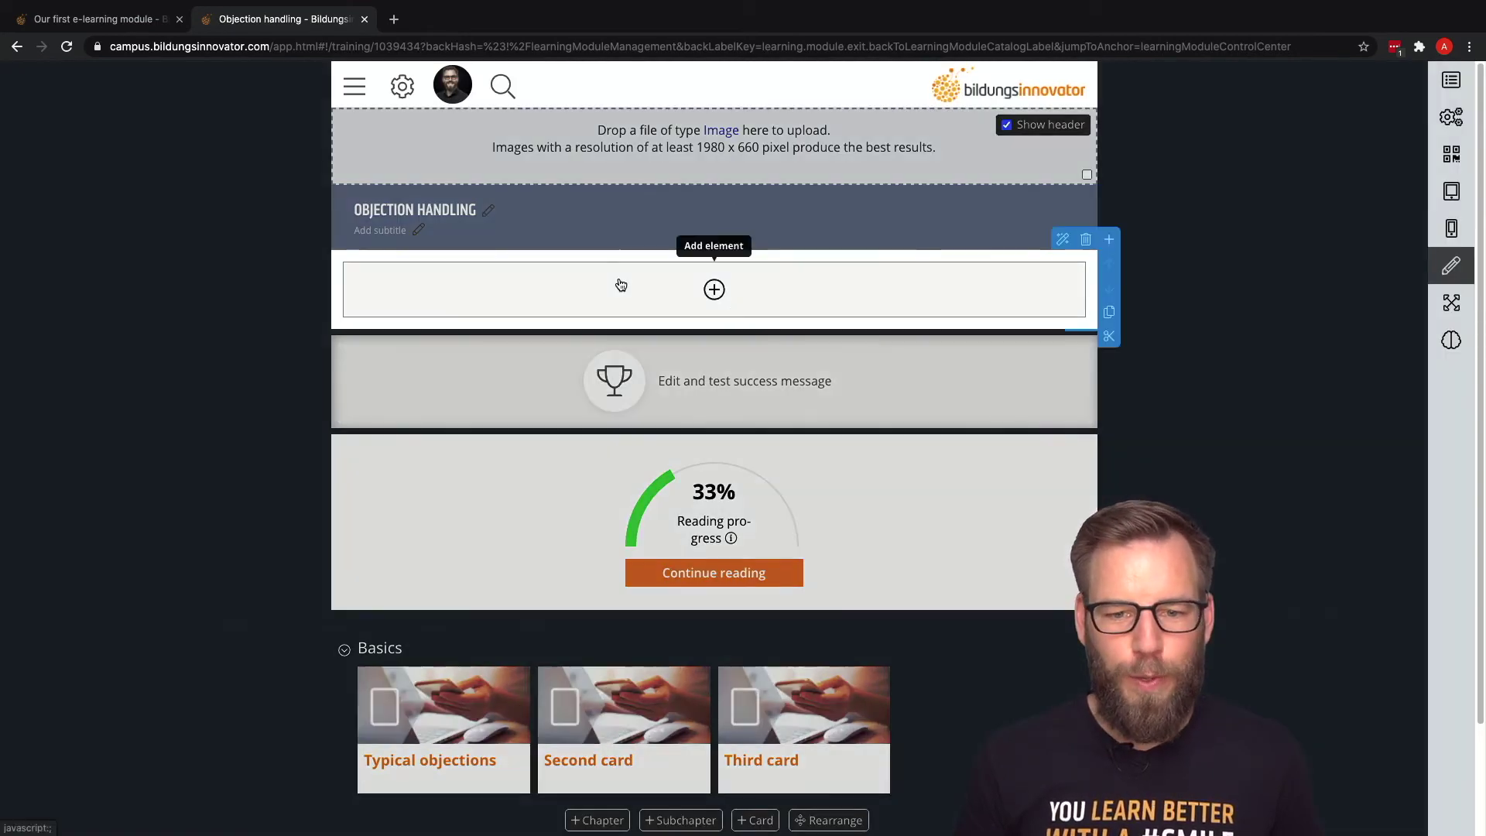
click(617, 285)
click(444, 256)
Replace the placeholder text with "Welcome, " followed by the First name placeholder and an exclamation mark
click(476, 271)
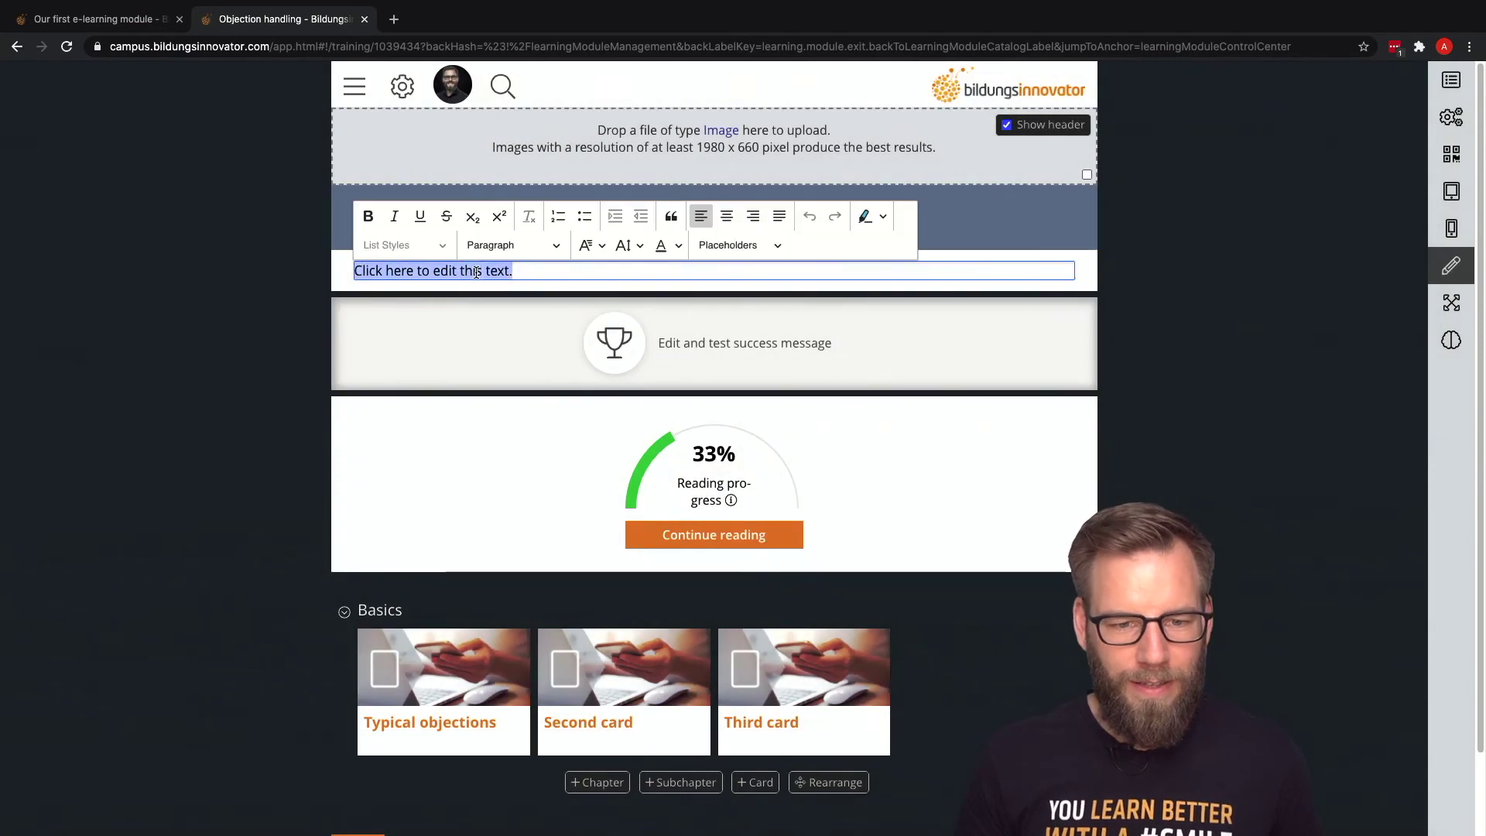
text(Wel)
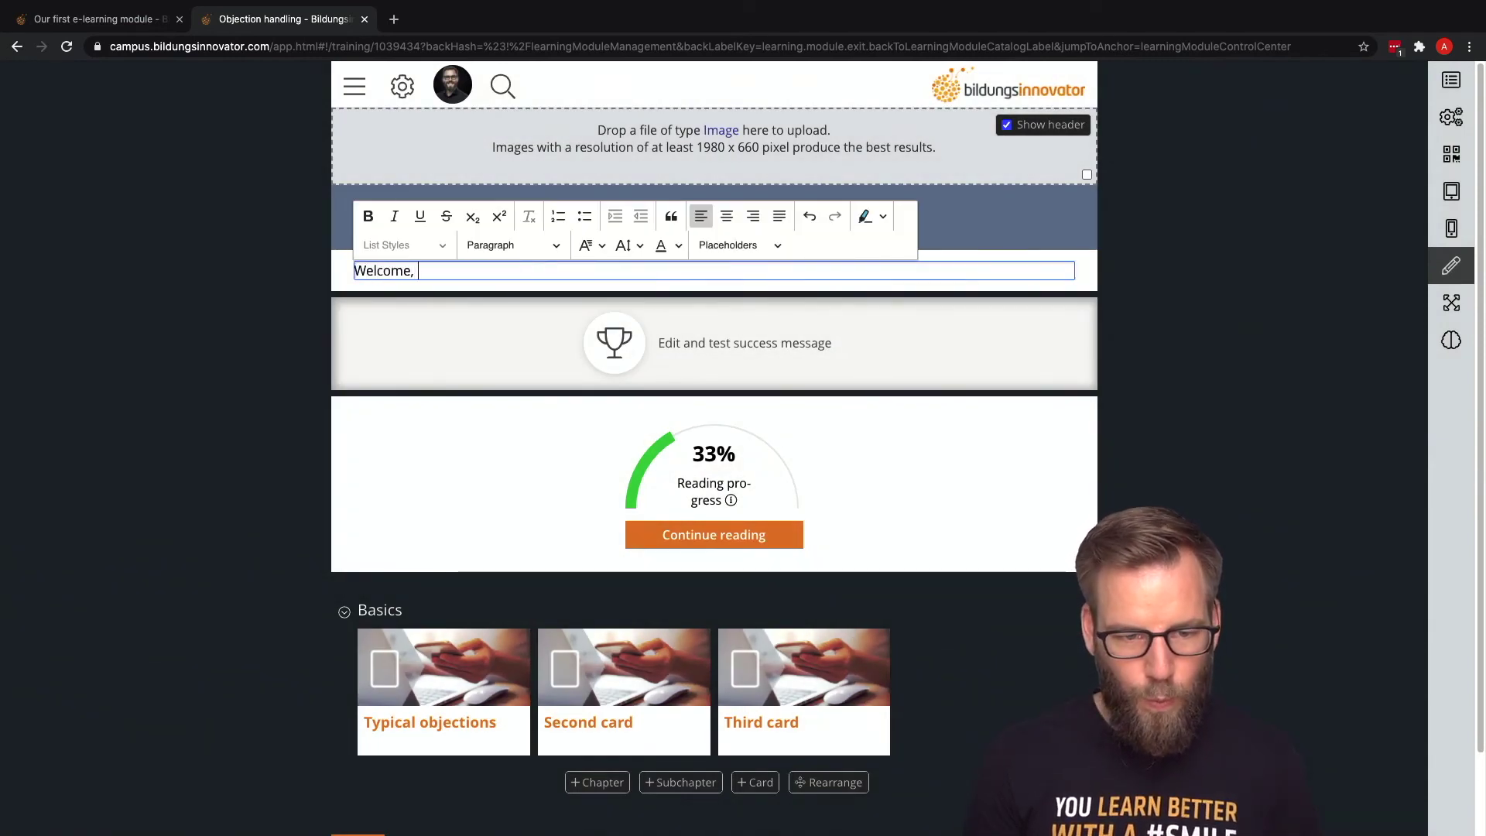
text(come,)
click(764, 244)
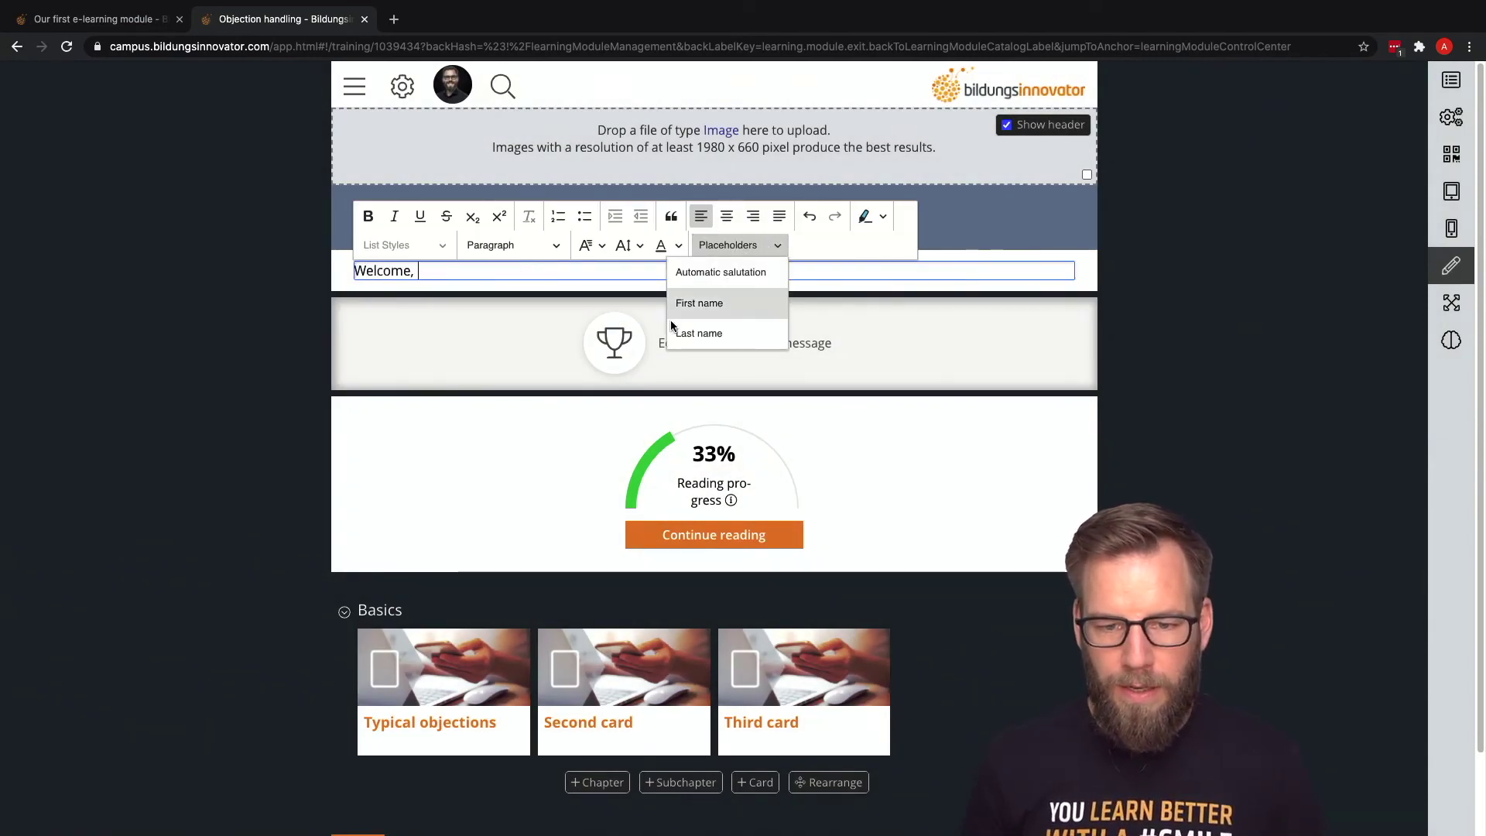
click(698, 303)
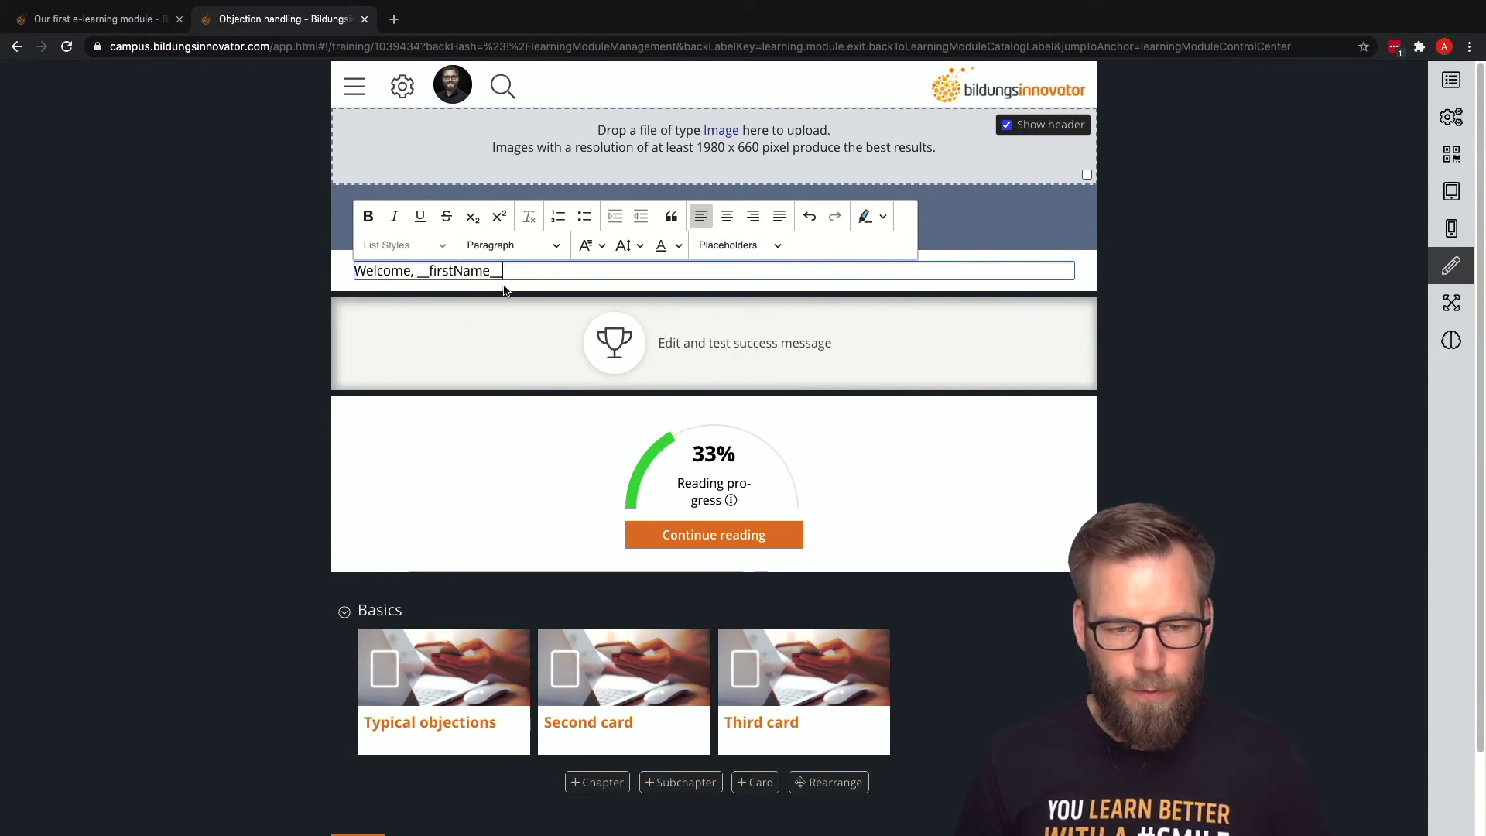
text(!)
Add the line "In this training you are going to learn" below the greeting, followed by a bulleted list of x, y and z
key(Return)
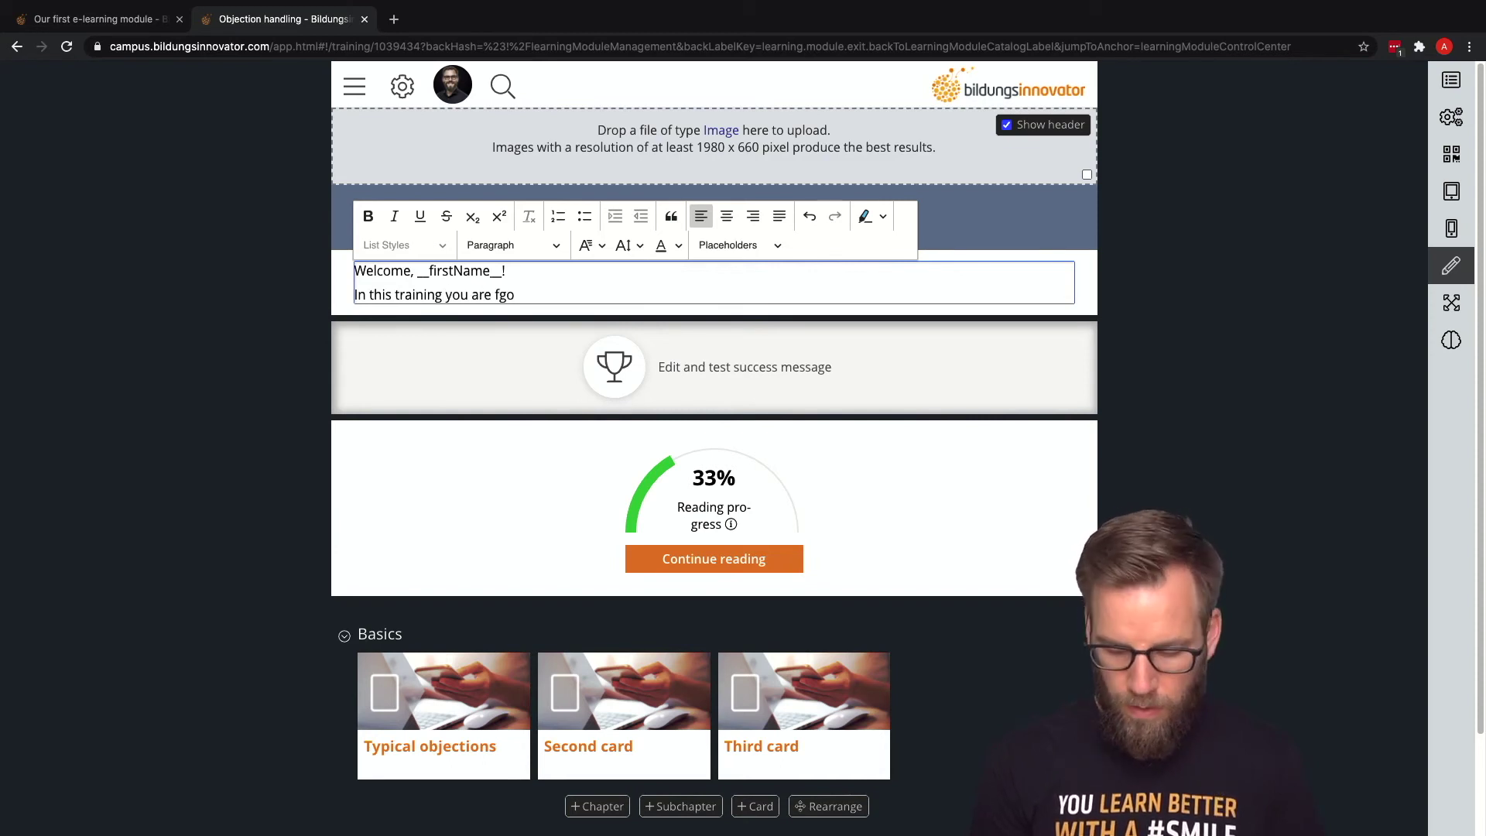
text(g to)
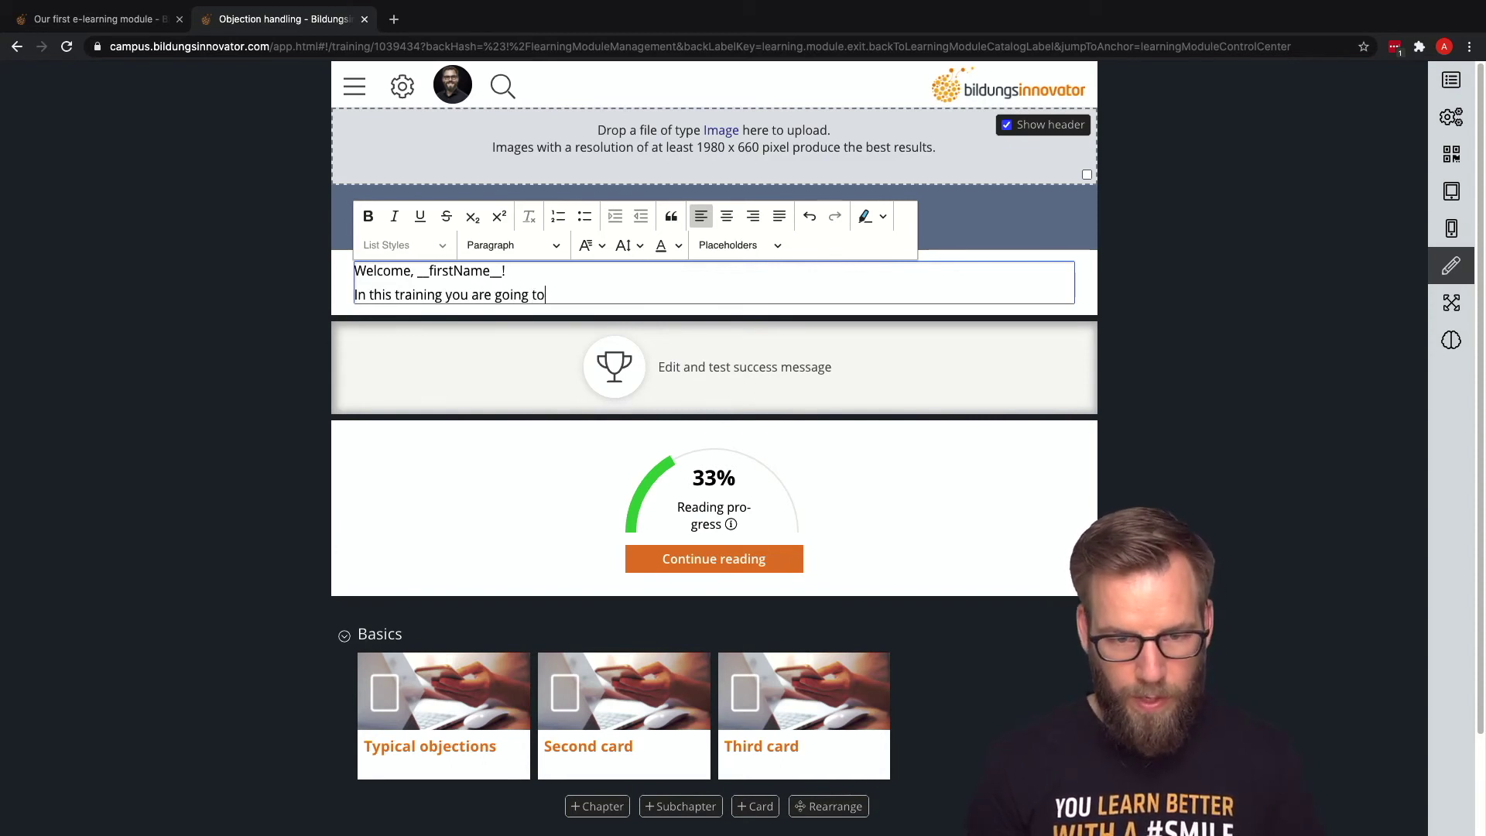
text( learn)
key(Return)
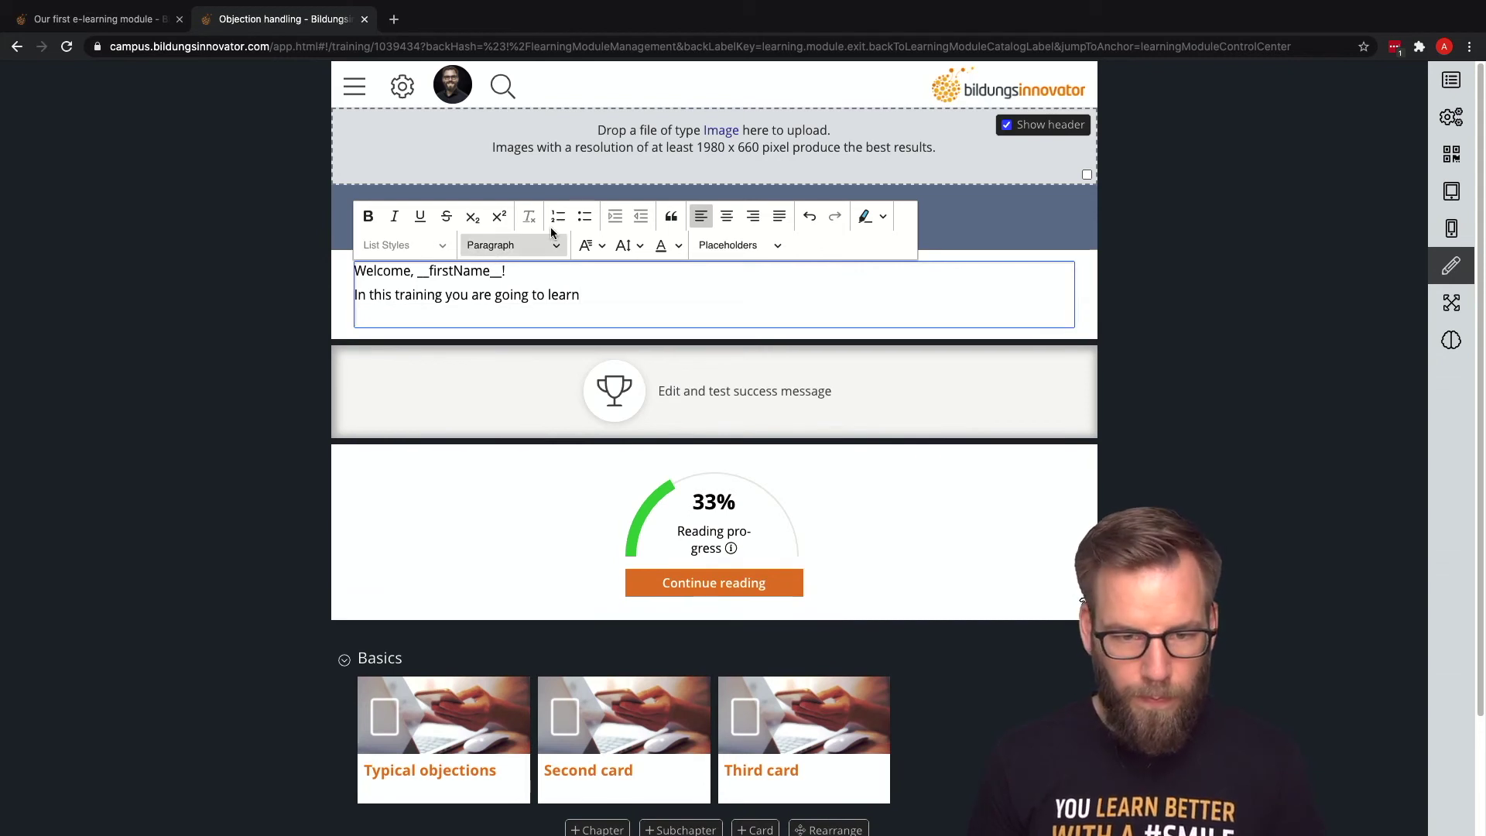
click(584, 216)
text(x)
key(Return)
text(y)
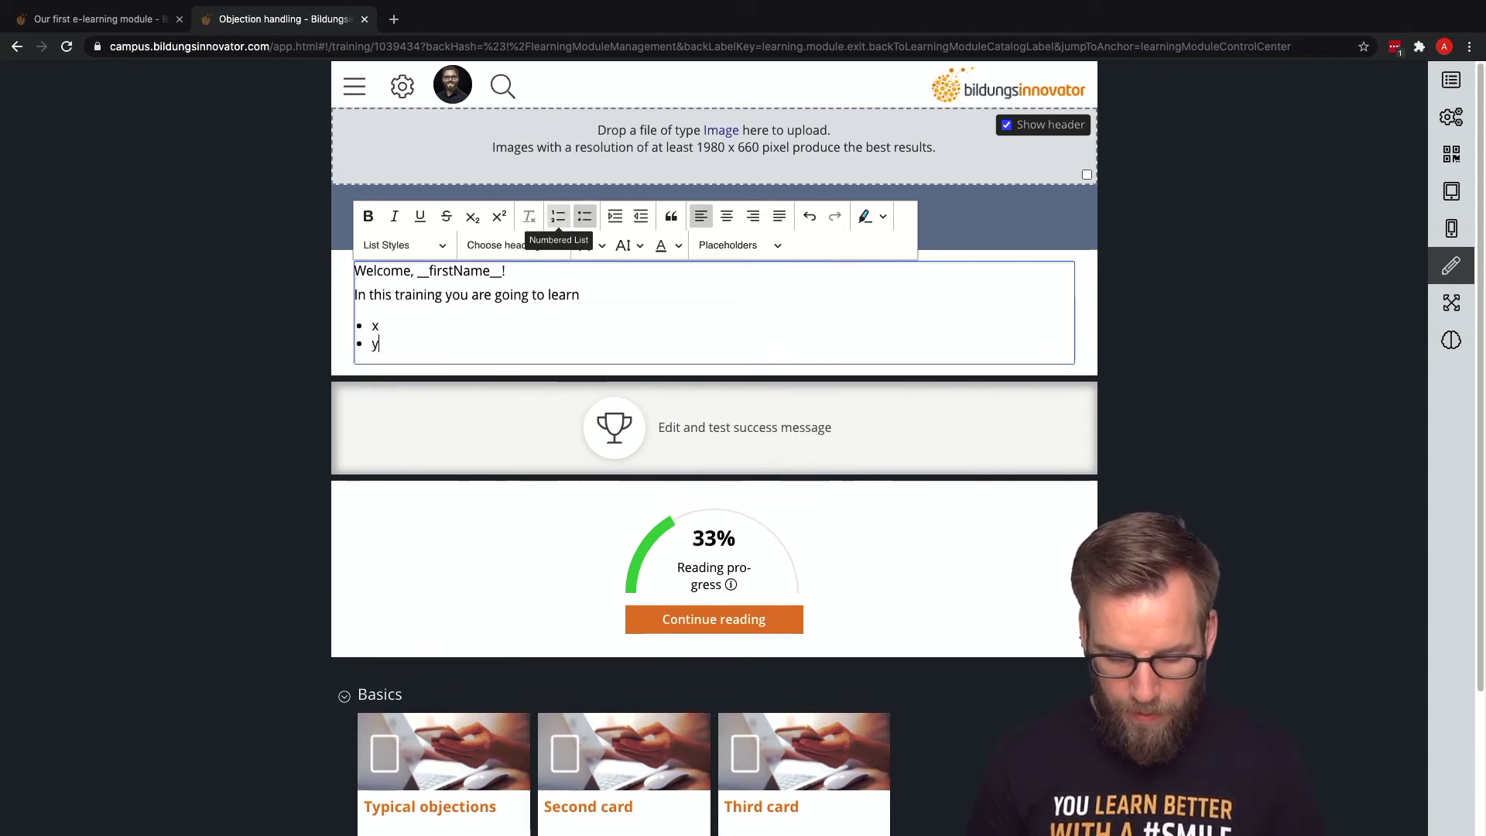
key(Return)
text(z)
click(126, 288)
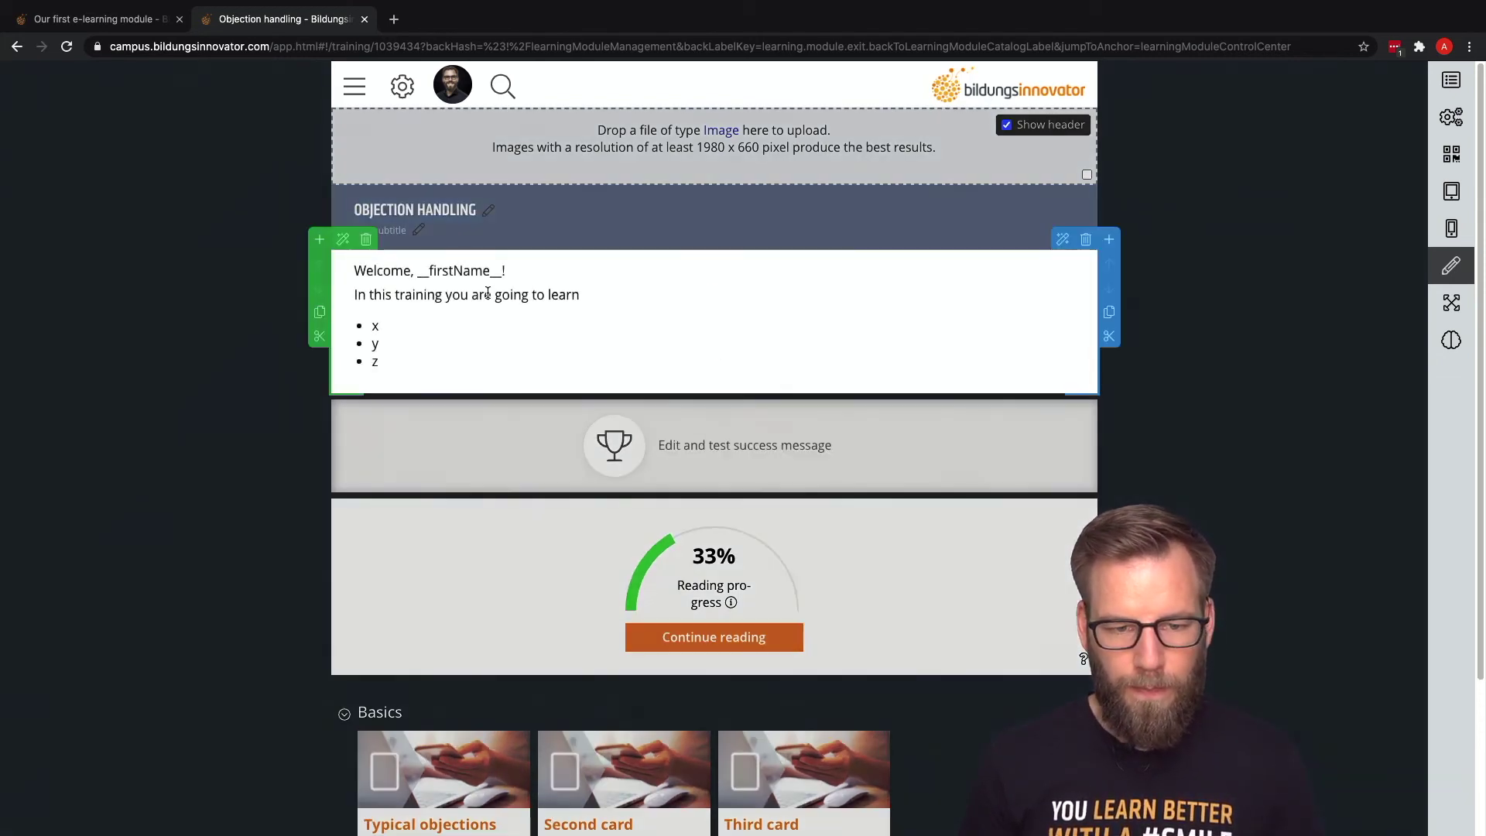
Format the welcome line as Heading 1 and leave edit mode to preview the overview page
drag(516, 271, 241, 256)
click(546, 246)
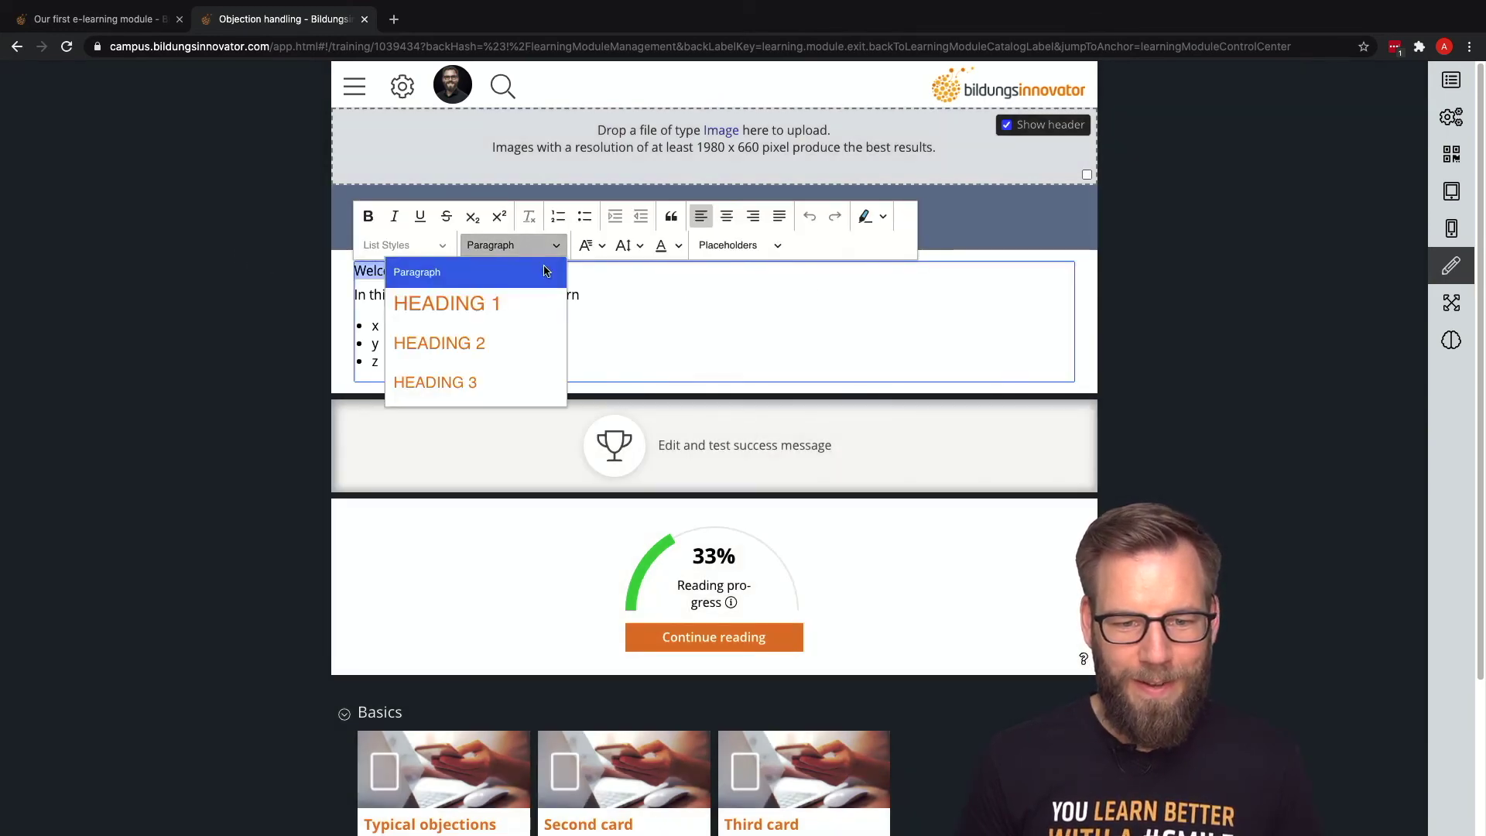
click(506, 305)
click(220, 309)
click(1442, 269)
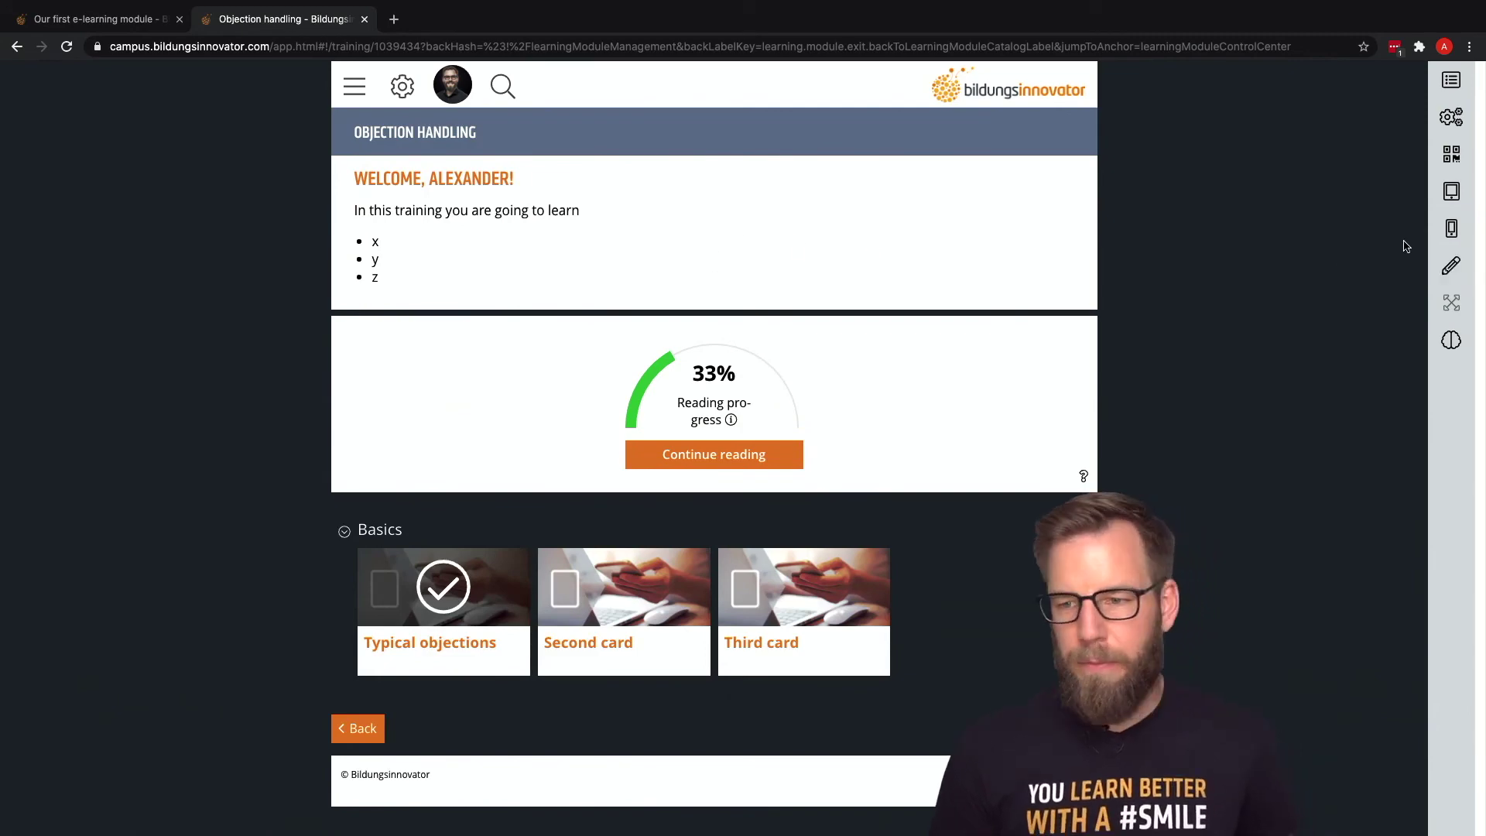
Resume editing, add a row of two equal columns below the welcome text, and move the text element into its first column
click(1449, 266)
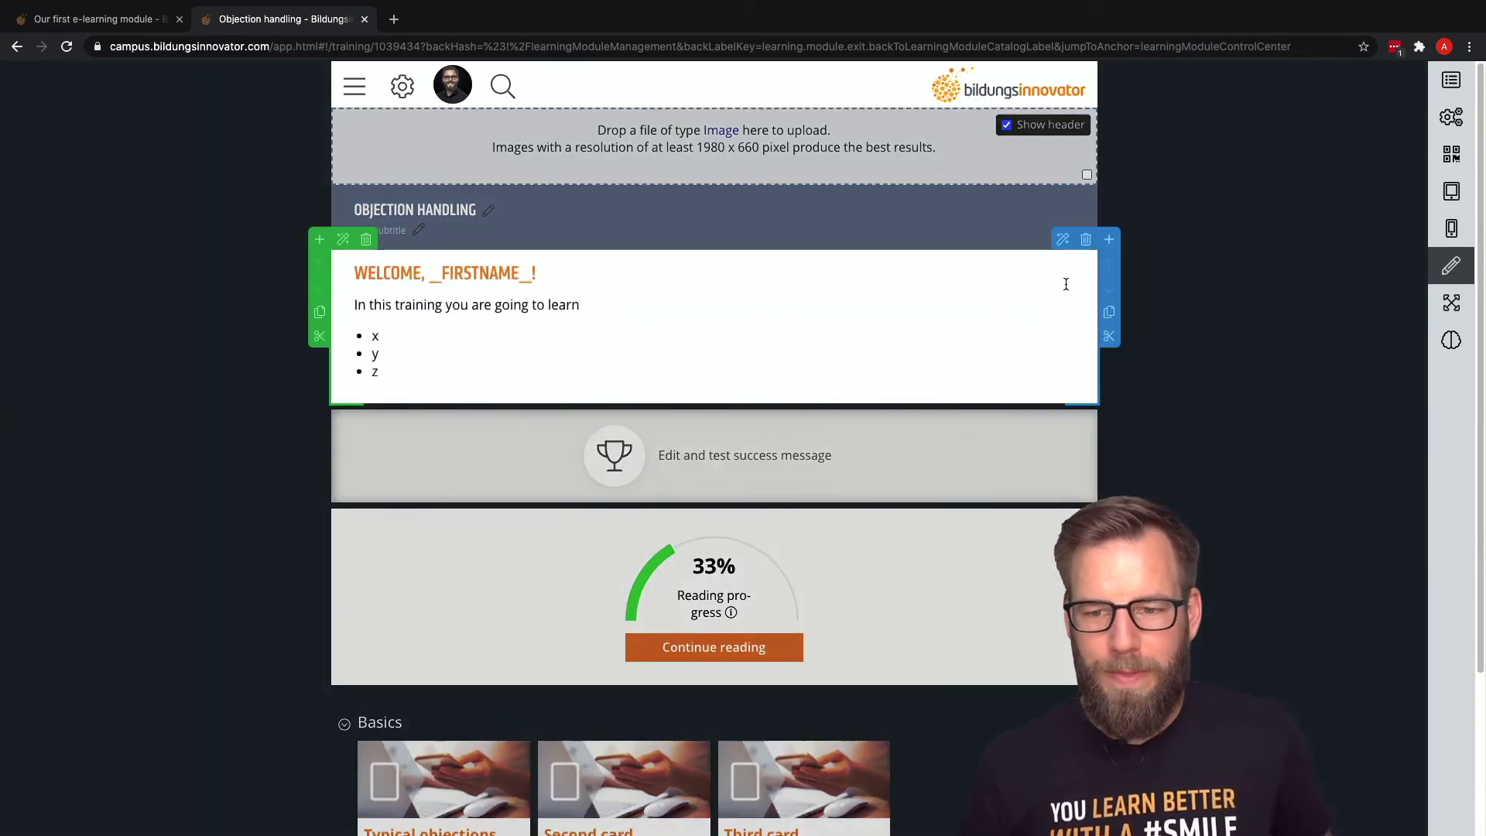
click(1108, 237)
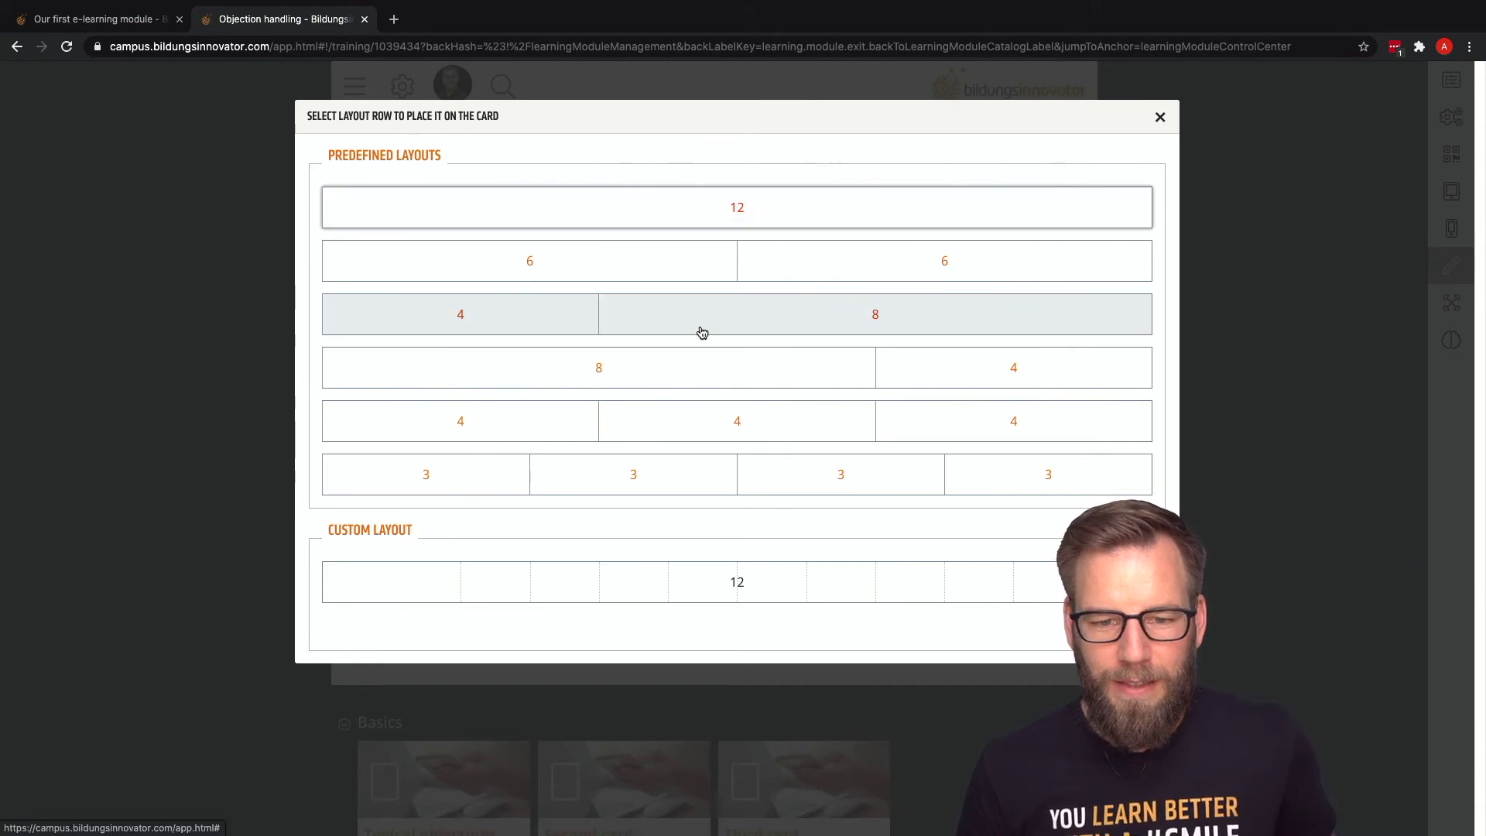
click(732, 263)
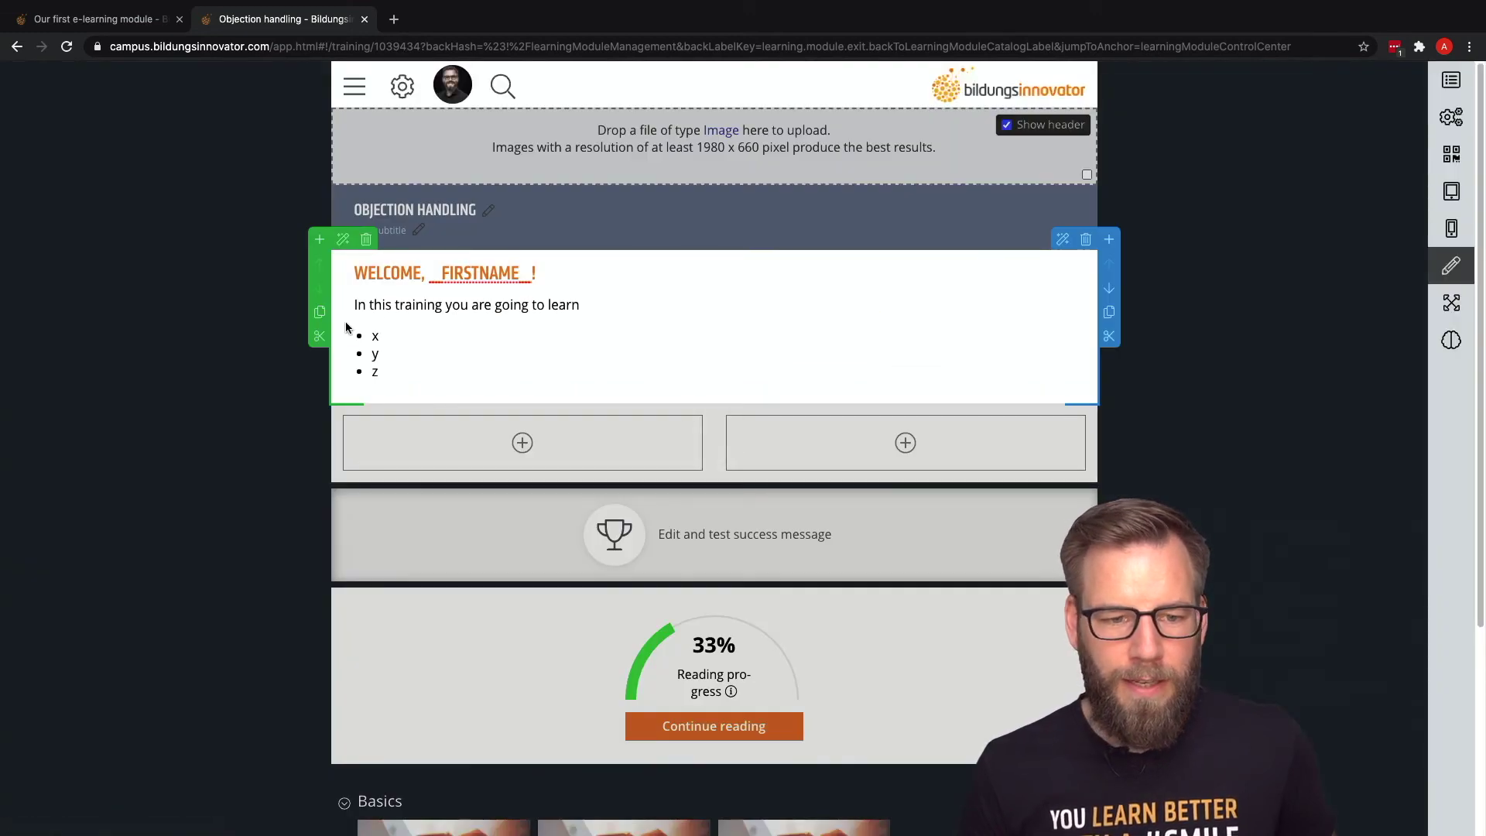
click(319, 335)
click(610, 441)
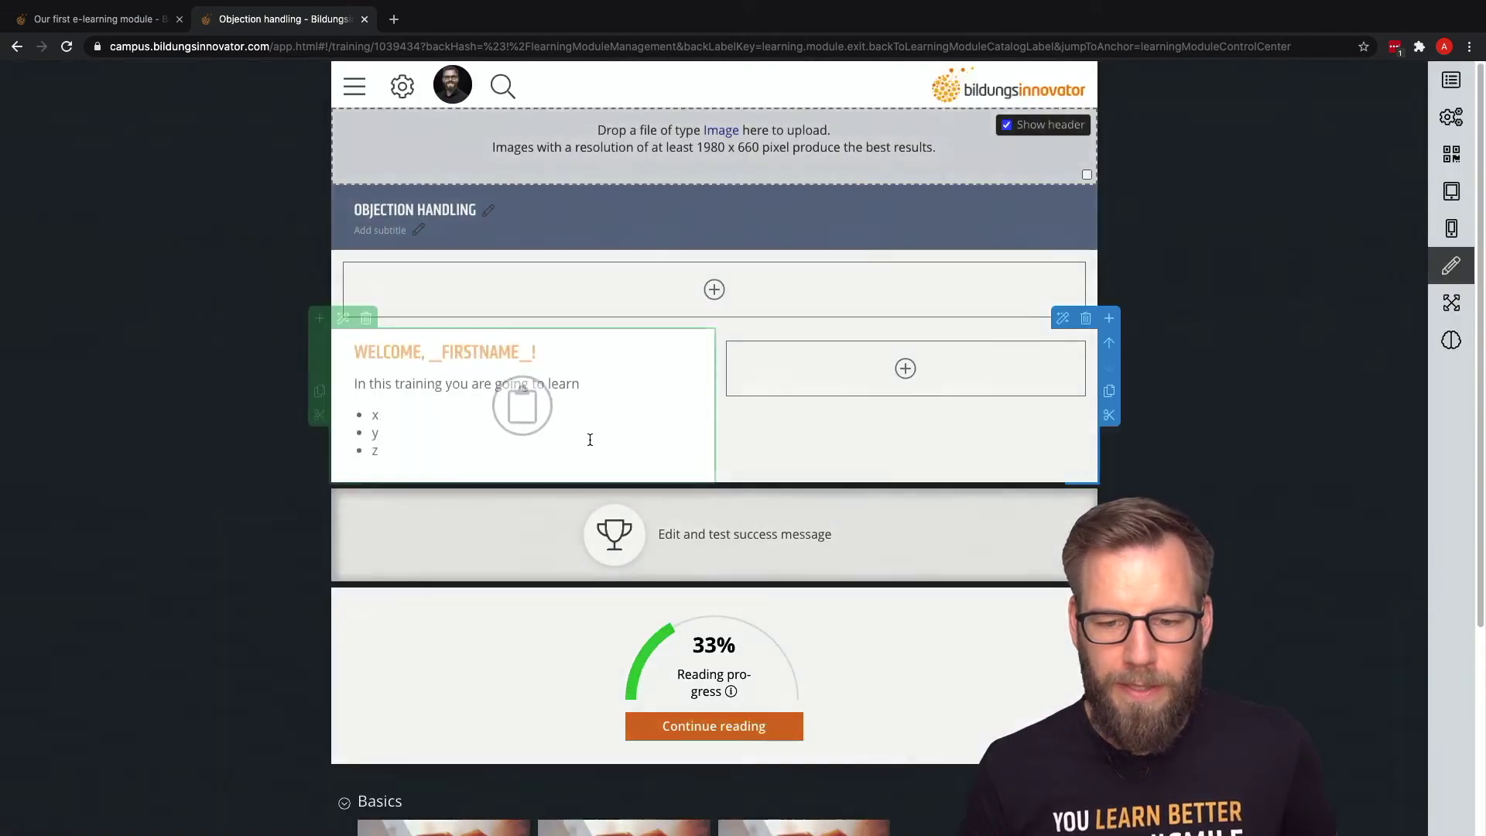
Add a Video/Audio element to the empty second column beside the welcome text and upload LC.mp4 into it
click(852, 356)
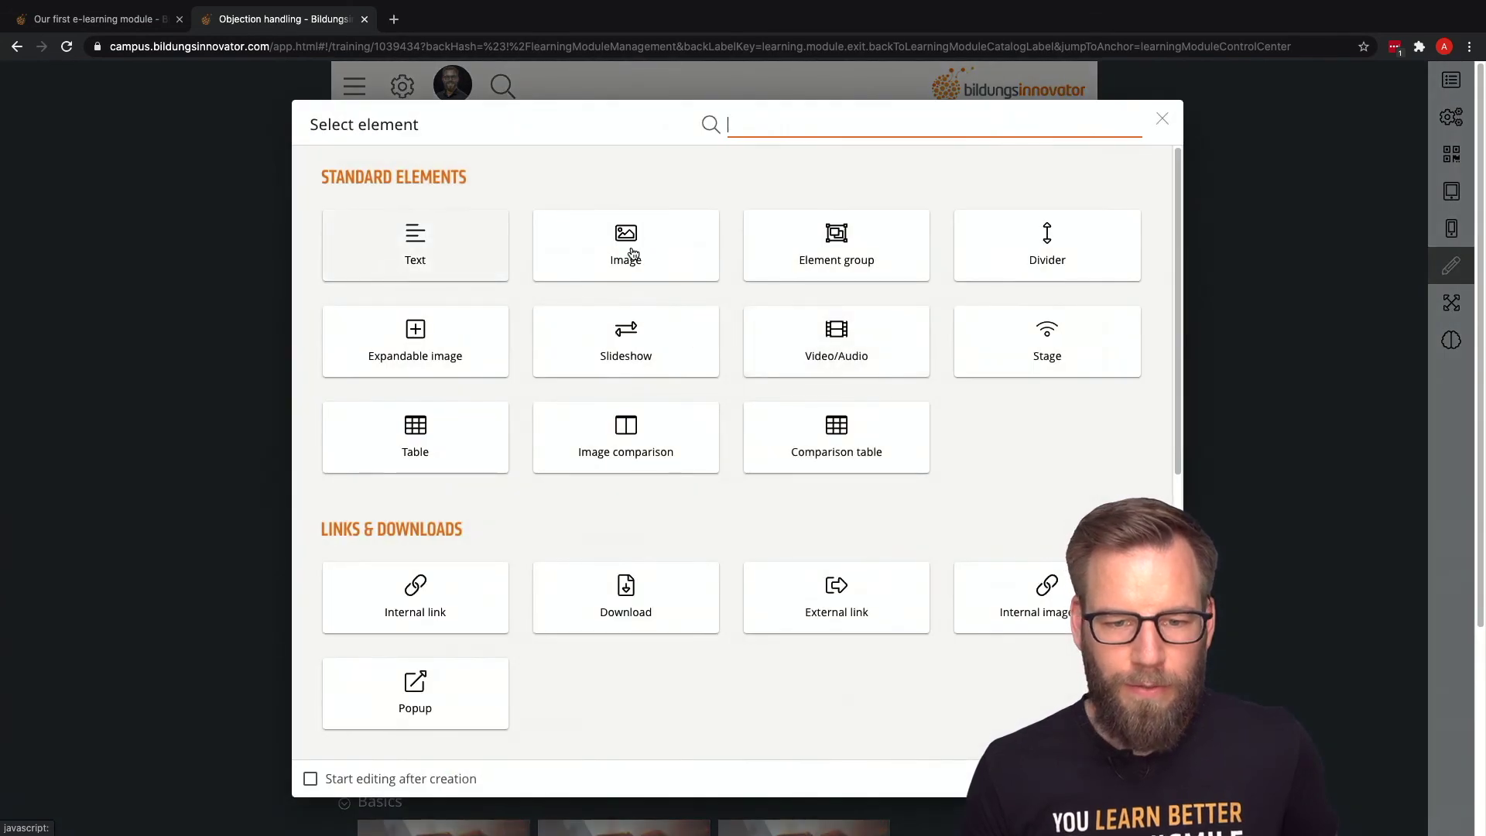
text(vi)
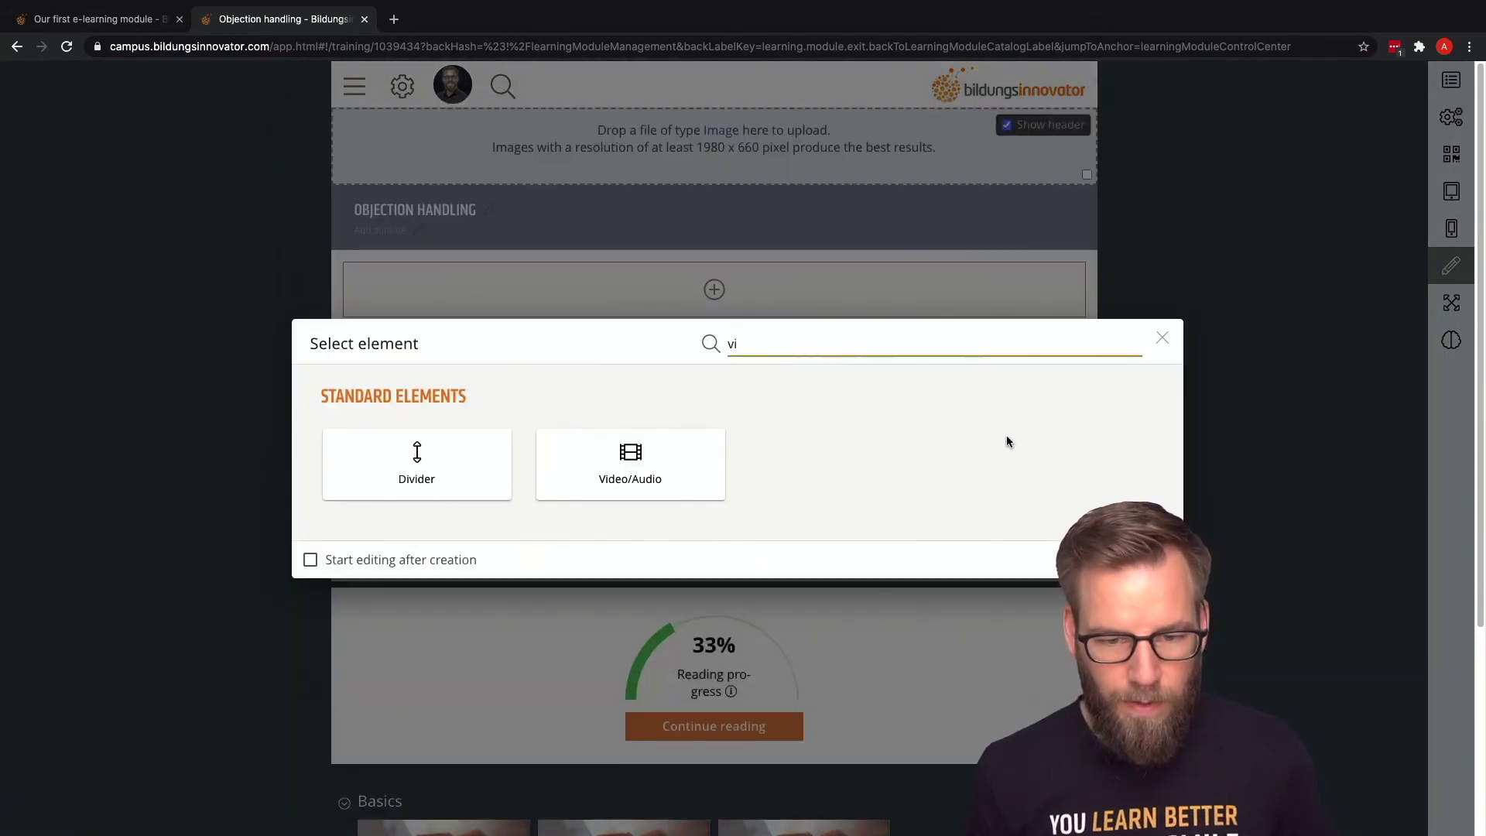
click(614, 469)
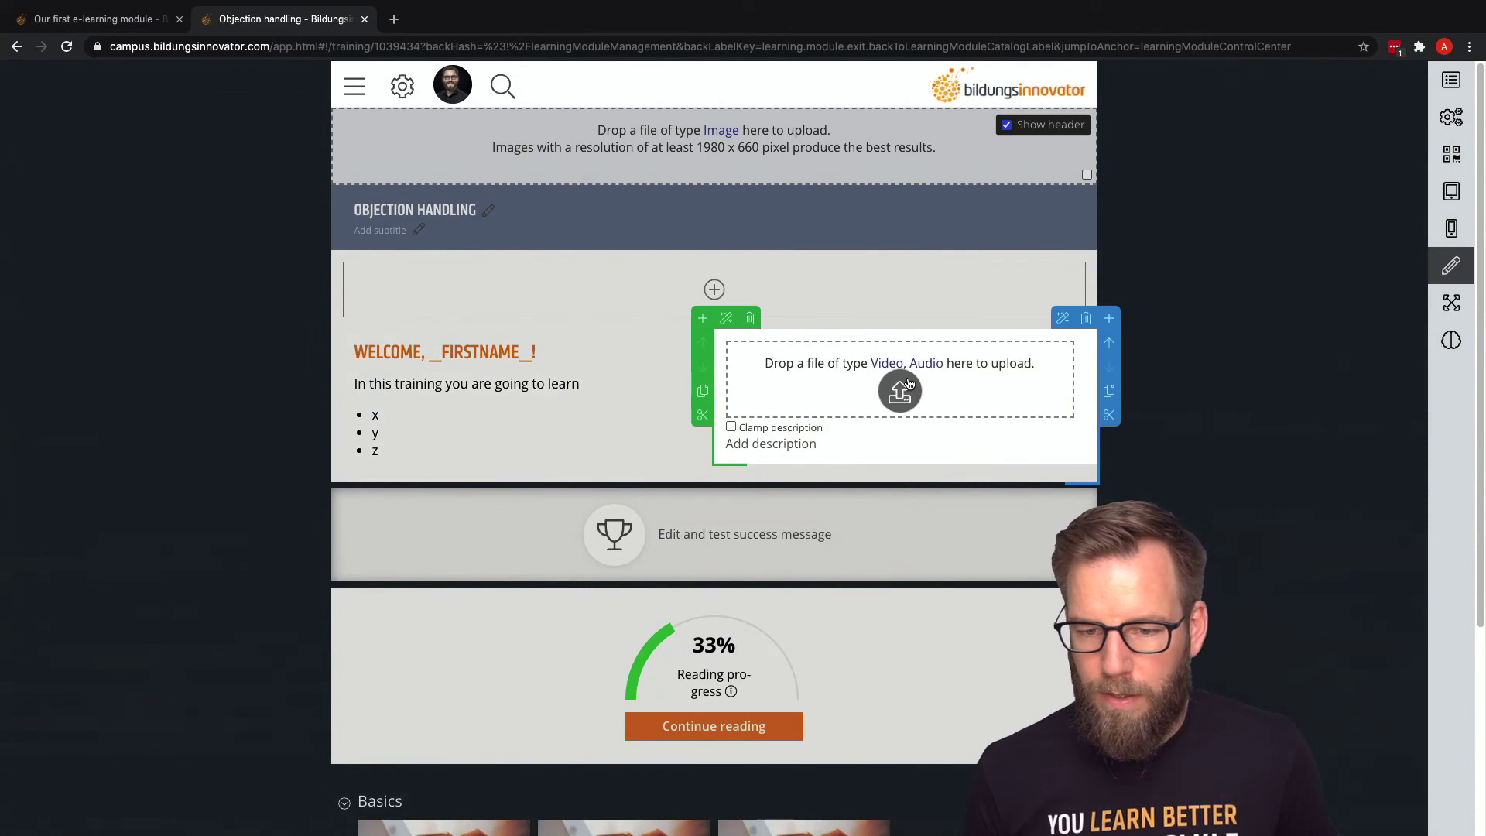
click(898, 391)
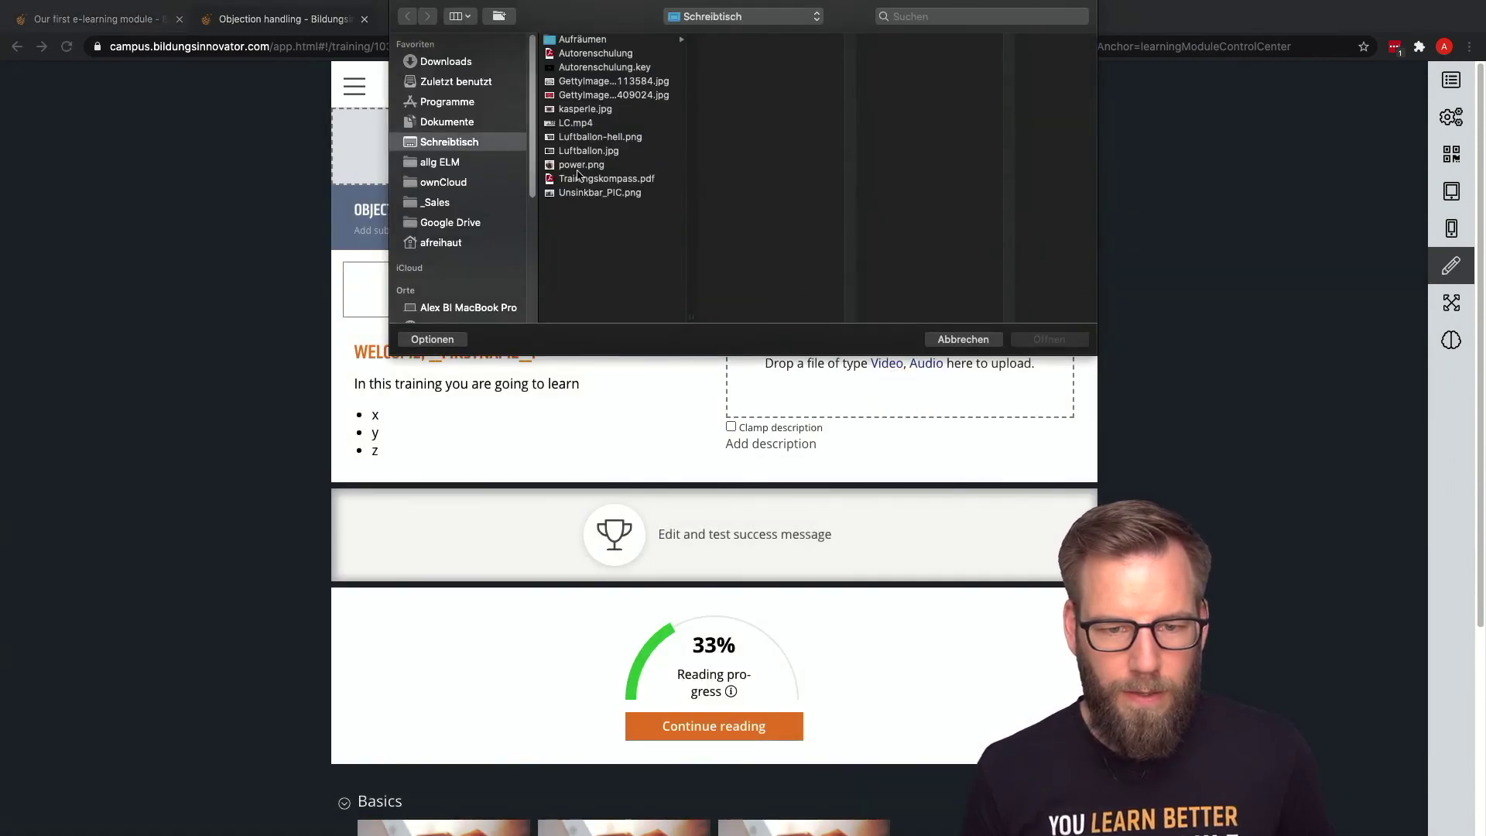
click(575, 123)
click(1034, 339)
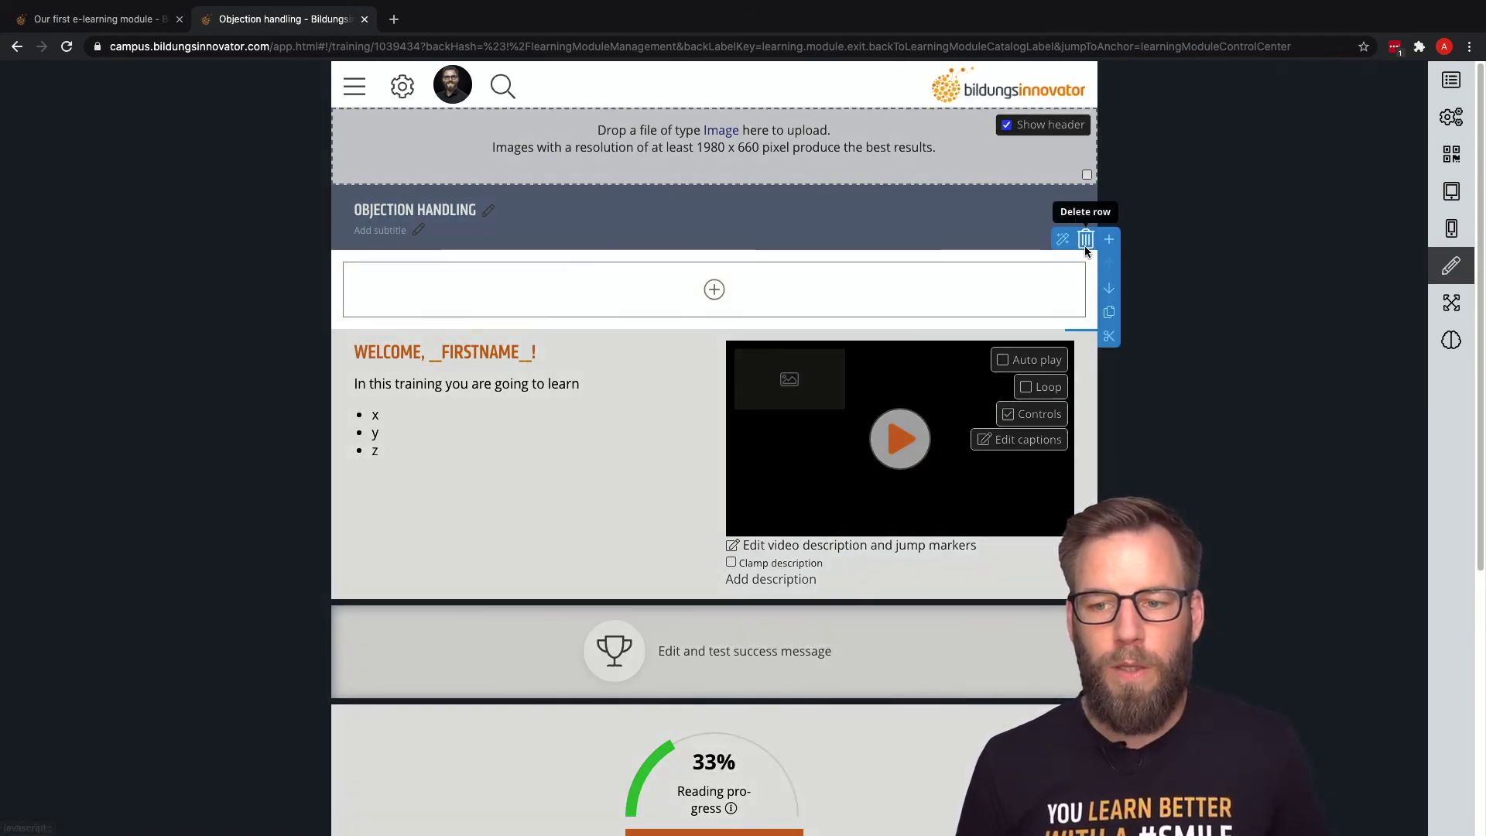
Delete the empty row above the welcome section and leave edit mode to preview the overview page
click(1086, 240)
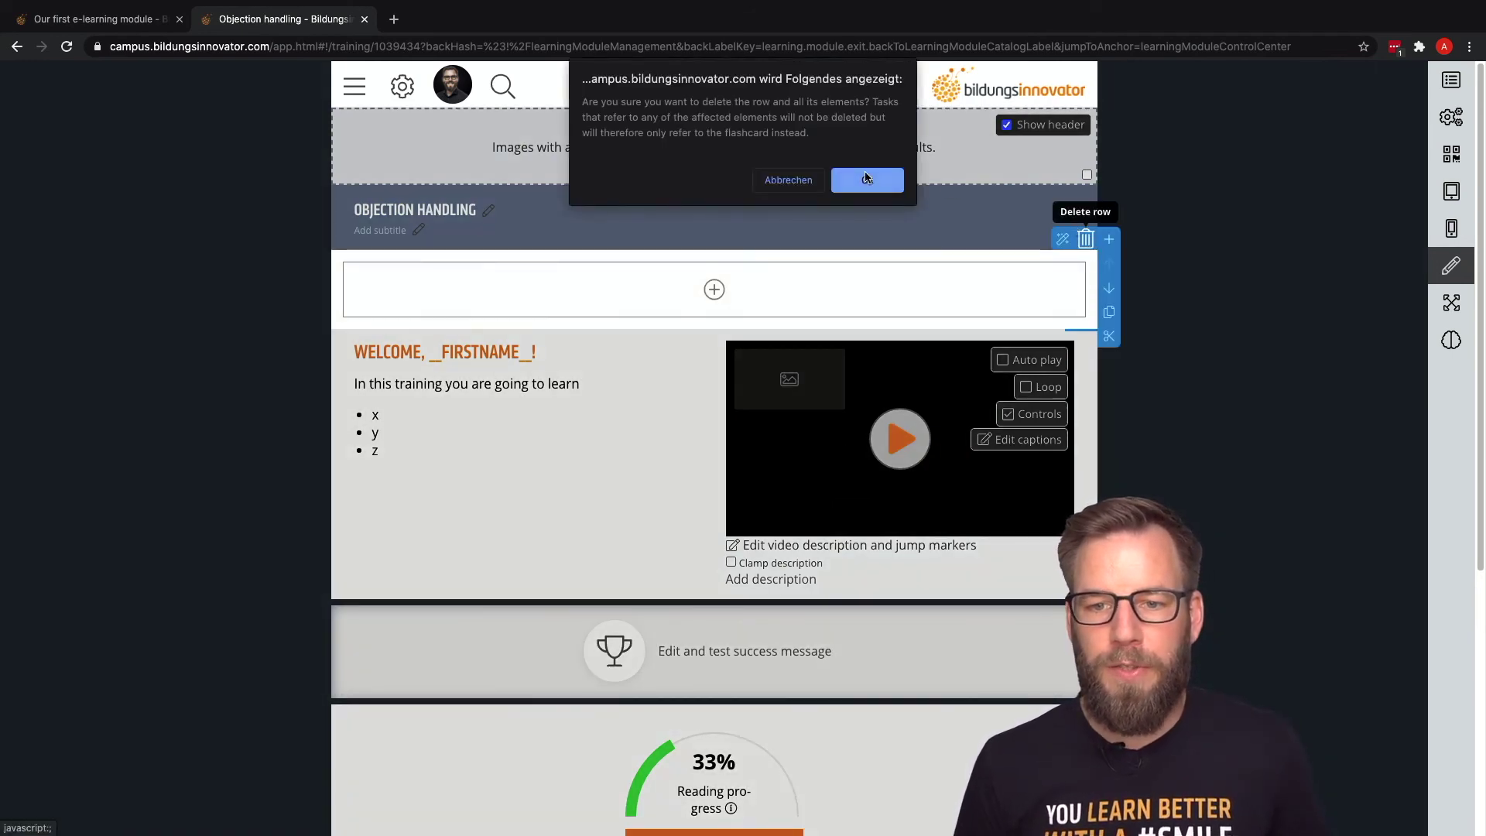
click(891, 180)
click(1451, 266)
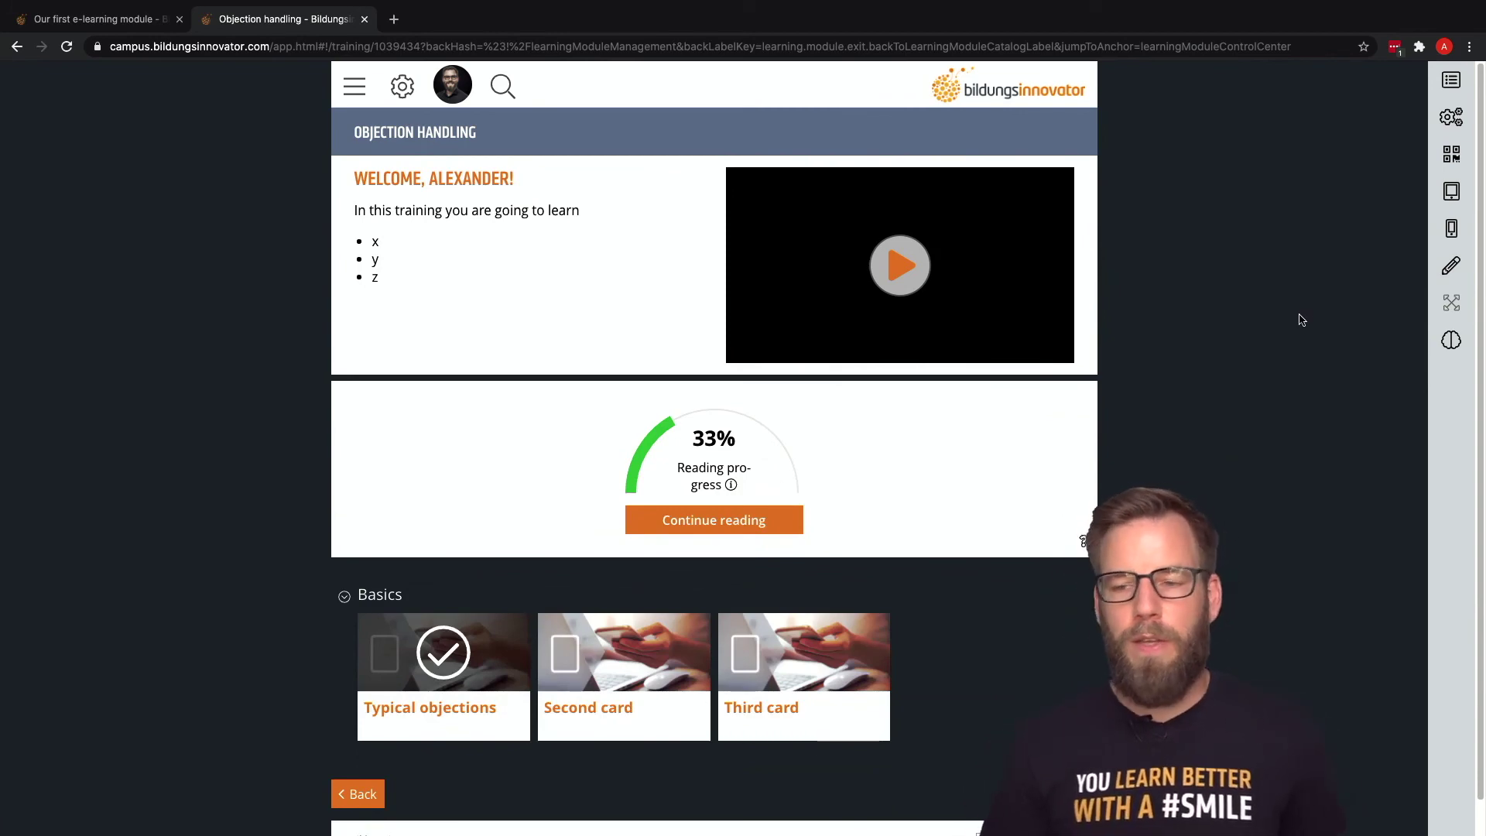
Resume editing, upload GettyImages-835113584.jpg as the video's preview image, and leave edit mode to preview the page
click(1446, 266)
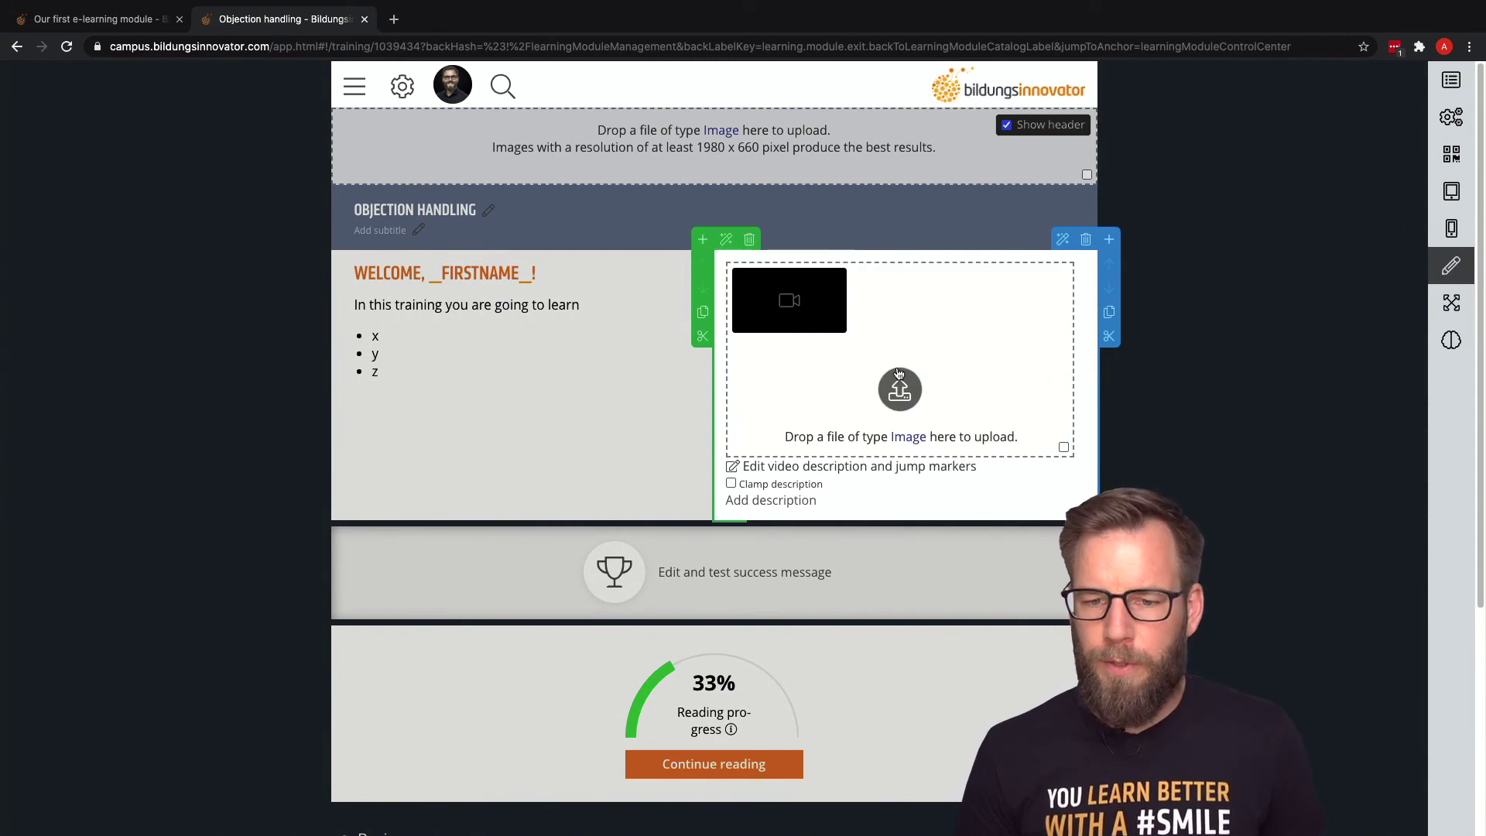
click(902, 390)
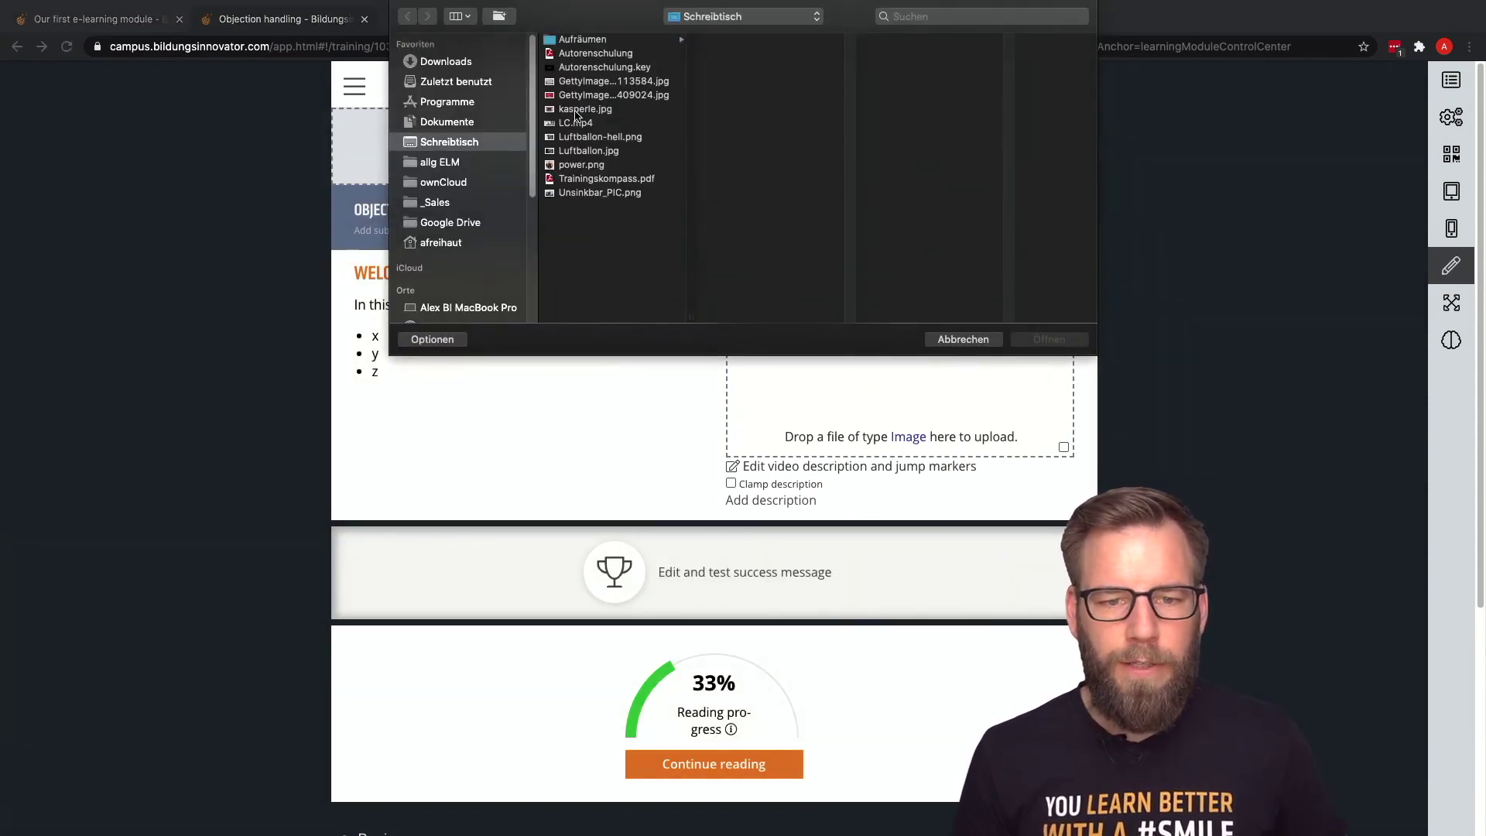
click(576, 82)
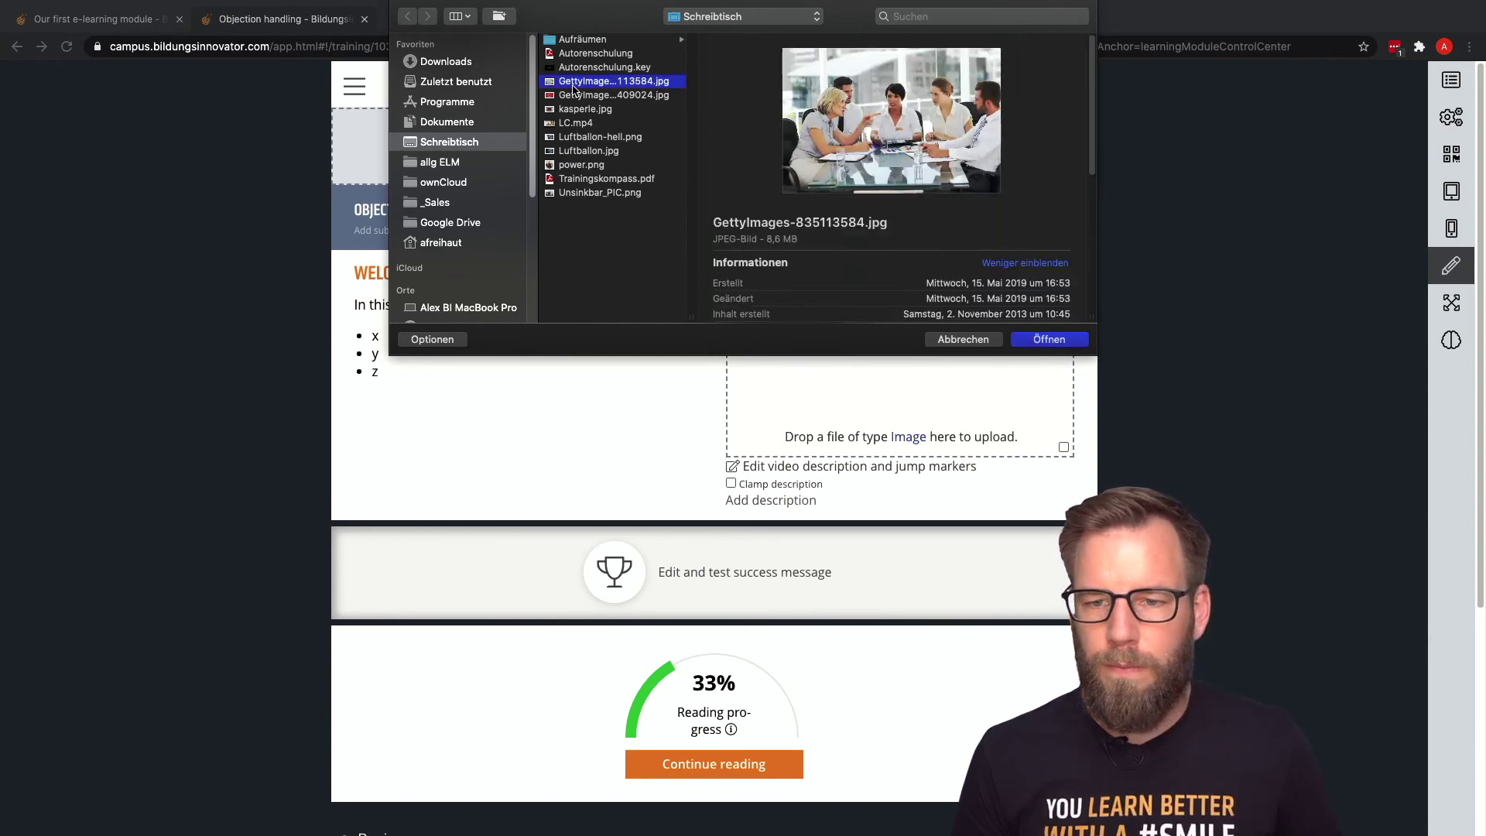
click(1046, 339)
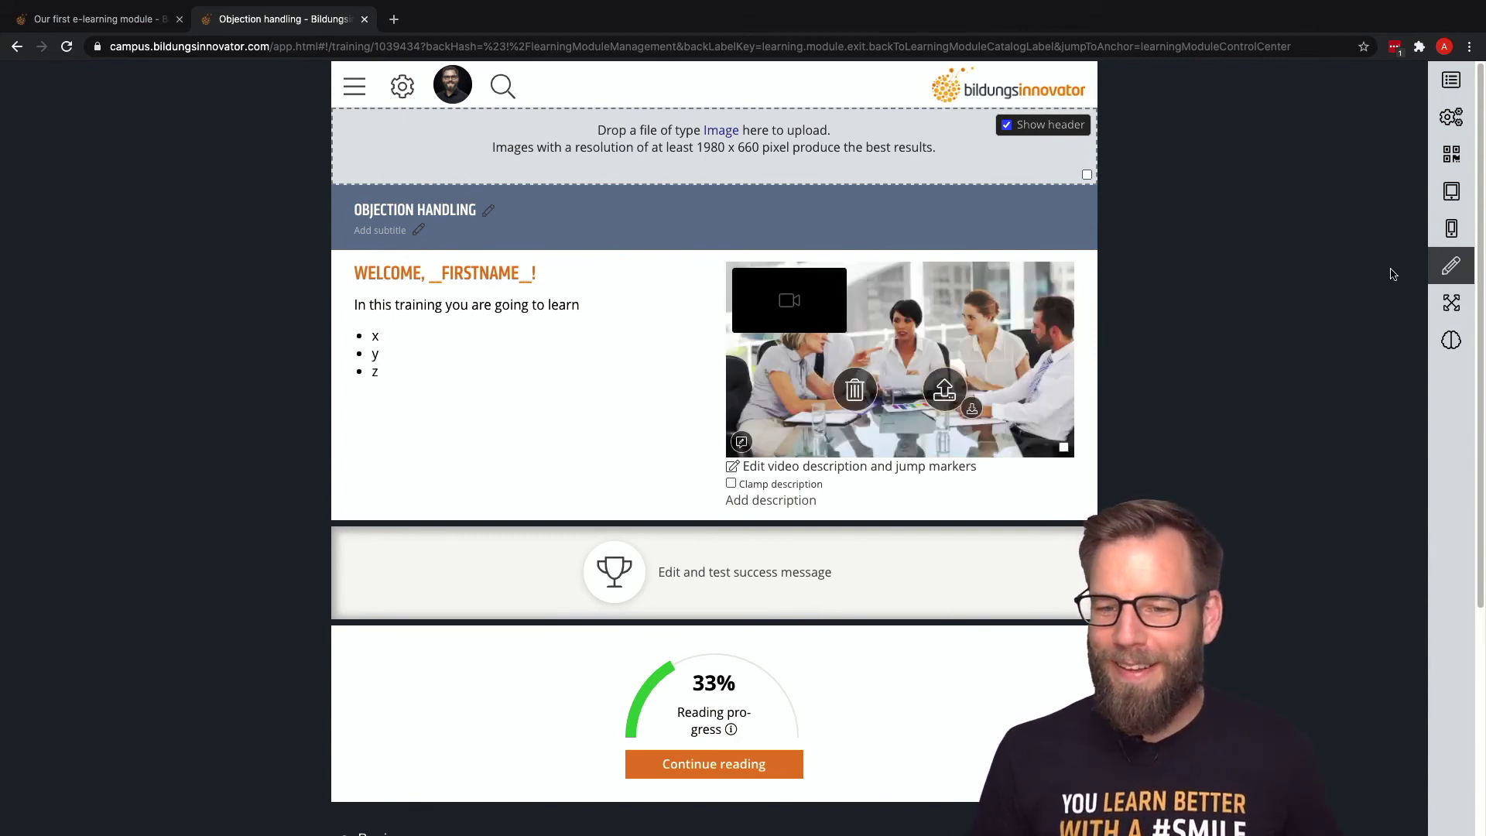
click(1451, 265)
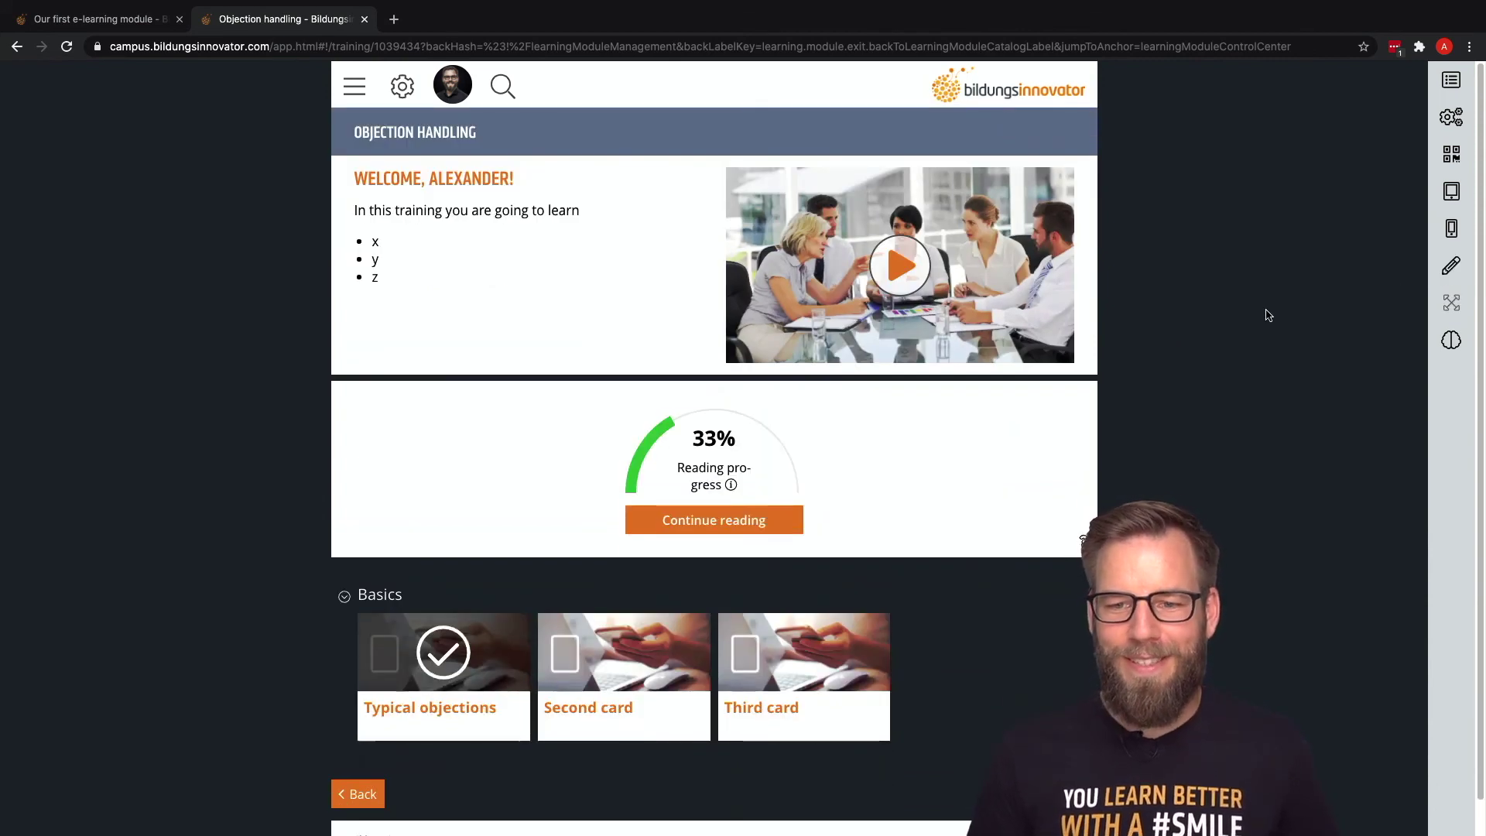